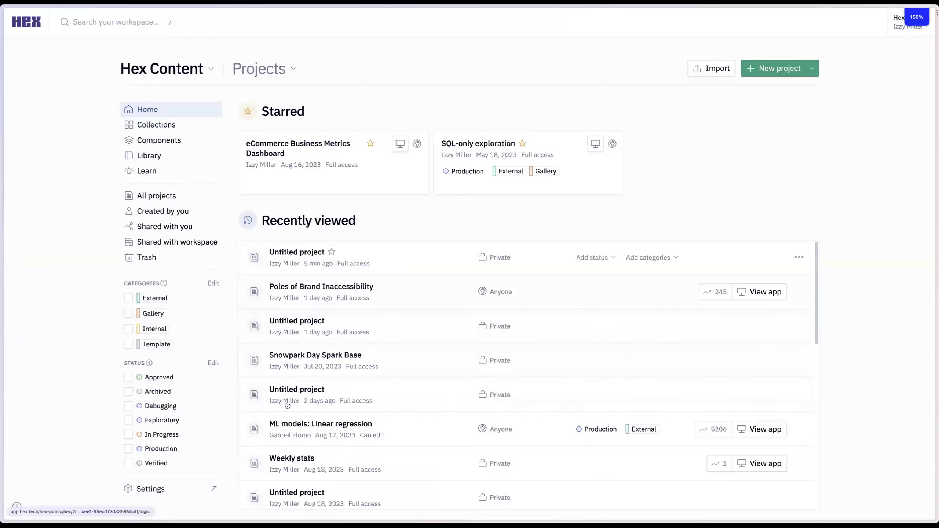
- Create a new project starting with a SQL cell on the Demo Snowflake connection and hide the data browser
{"action": "left_click", "coordinate": [760, 70]}
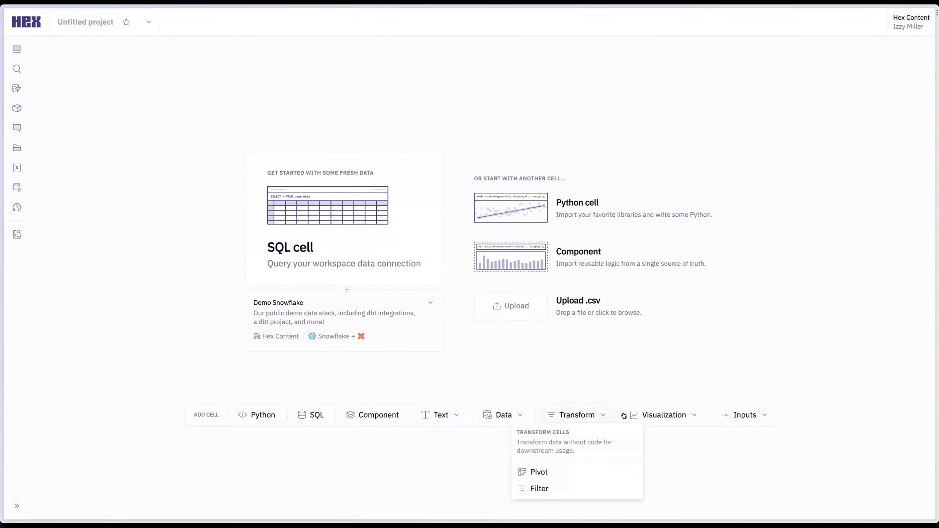
{"action": "mouse_move", "coordinate": [659, 413]}
{"action": "mouse_move", "coordinate": [577, 415]}
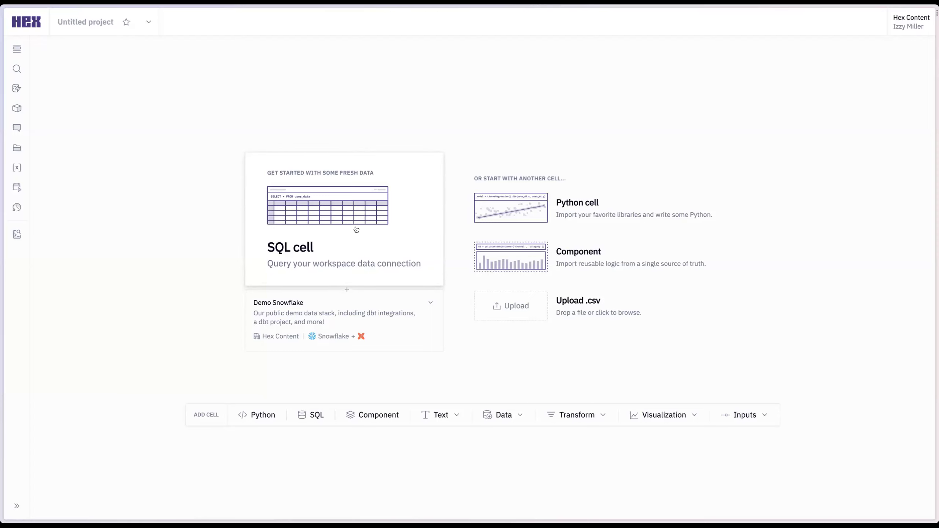
{"action": "left_click", "coordinate": [390, 171]}
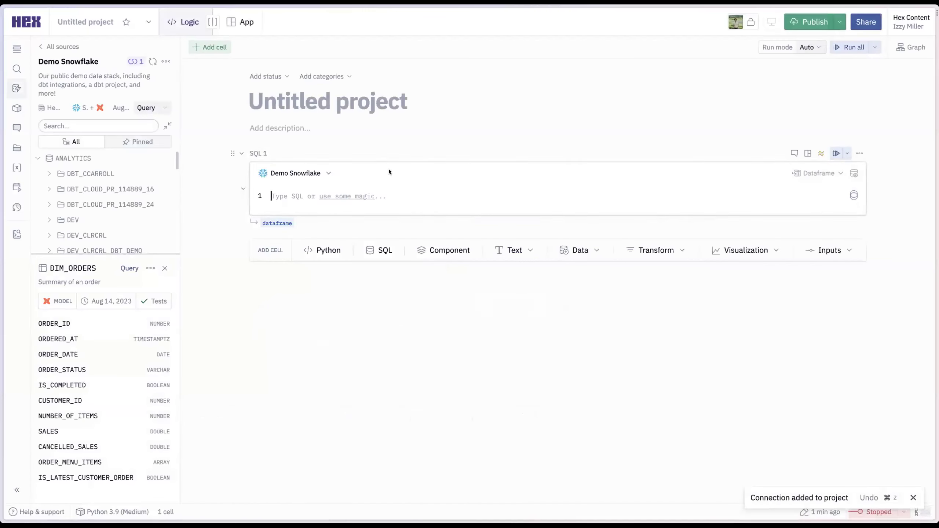
{"action": "left_click", "coordinate": [24, 88]}
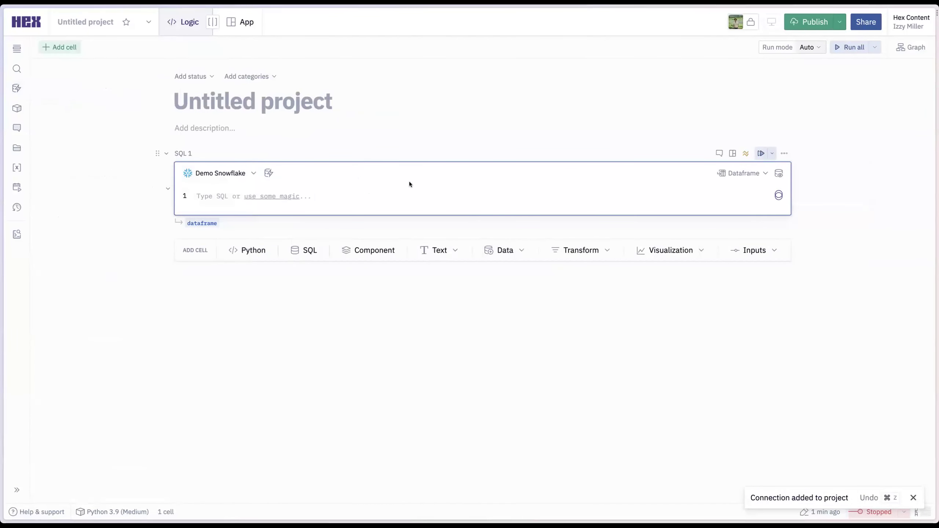
{"action": "left_click", "coordinate": [251, 252]}
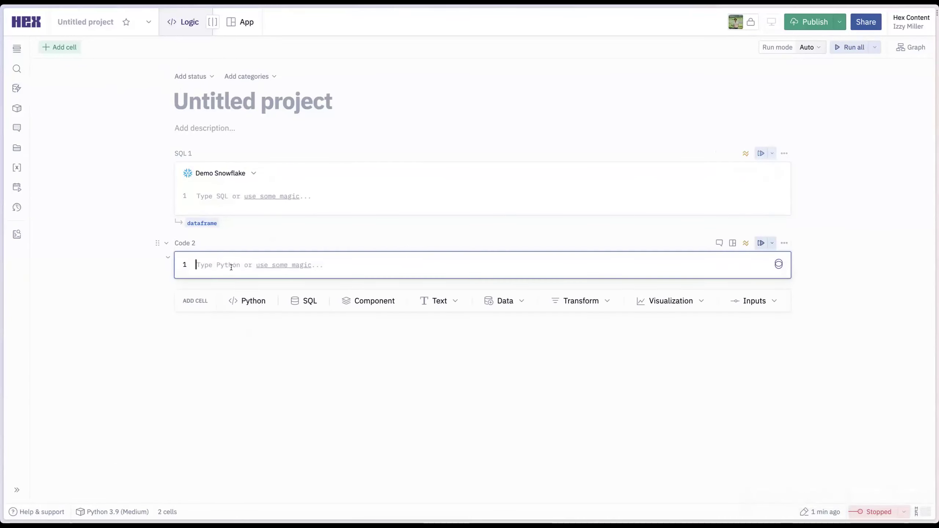
{"action": "key", "text": "BackSpace"}
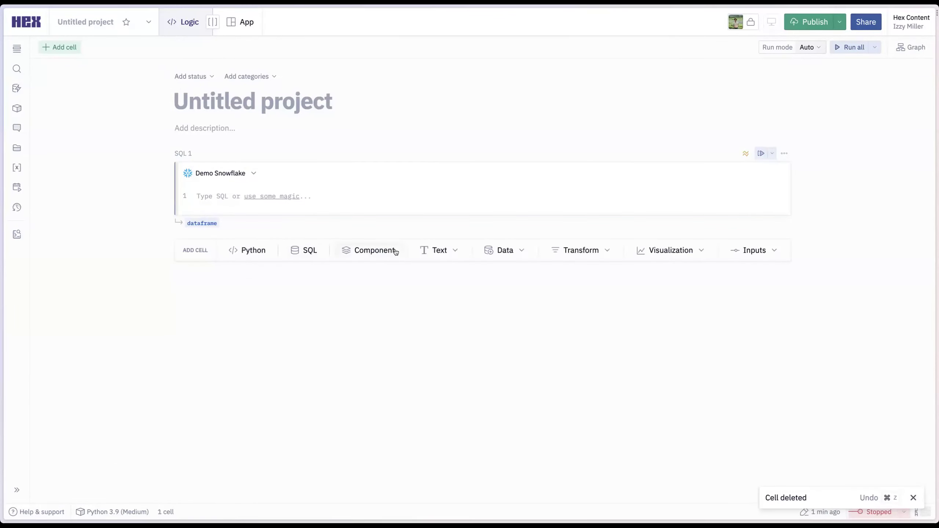
{"action": "mouse_move", "coordinate": [514, 251]}
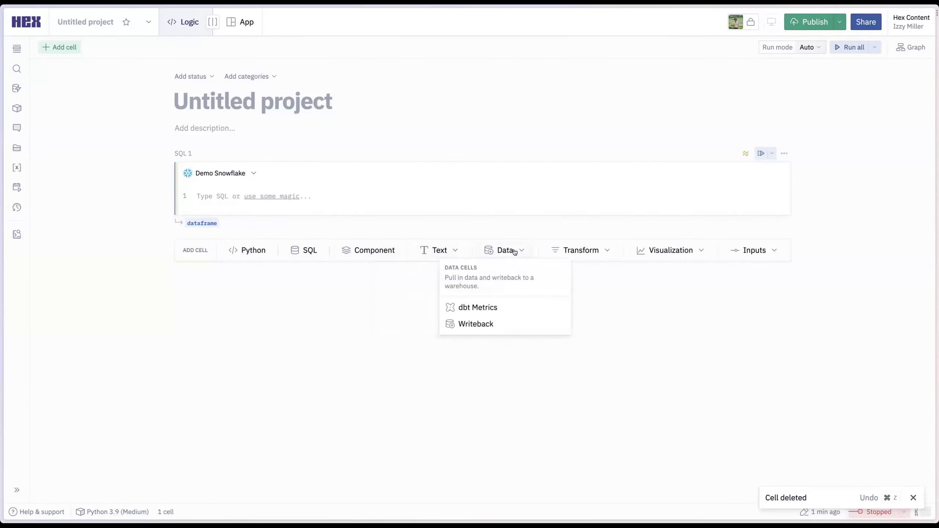
- Name the project "How to Hex Demo"
{"action": "left_click", "coordinate": [290, 90]}
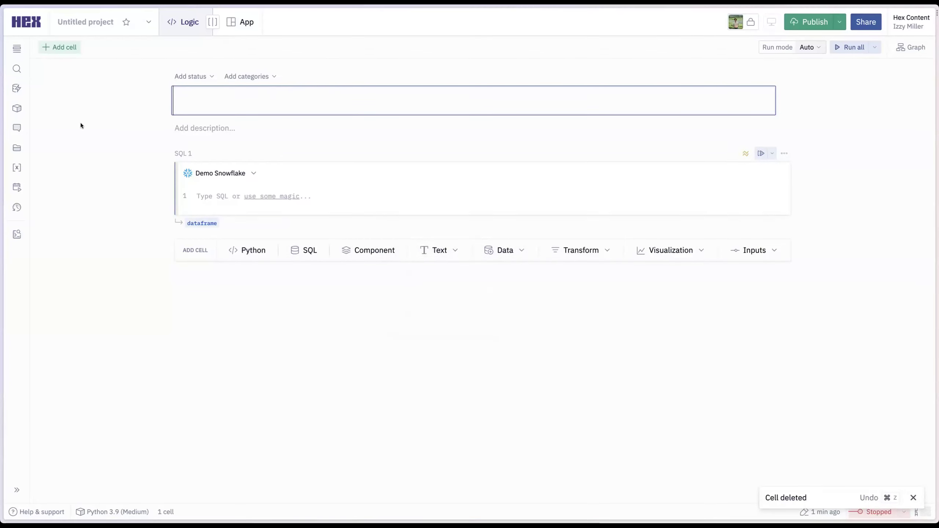
{"action": "type", "text": "How to Hex Dem"}
{"action": "type", "text": "io"}
{"action": "key", "text": "BackSpace"}
{"action": "key", "text": "BackSpace"}
{"action": "type", "text": "o"}
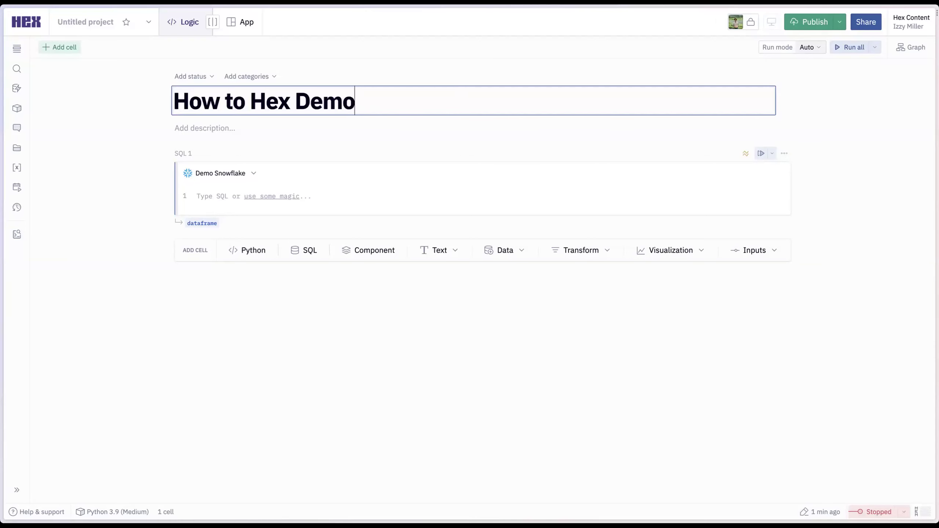
{"action": "key", "text": "Return"}
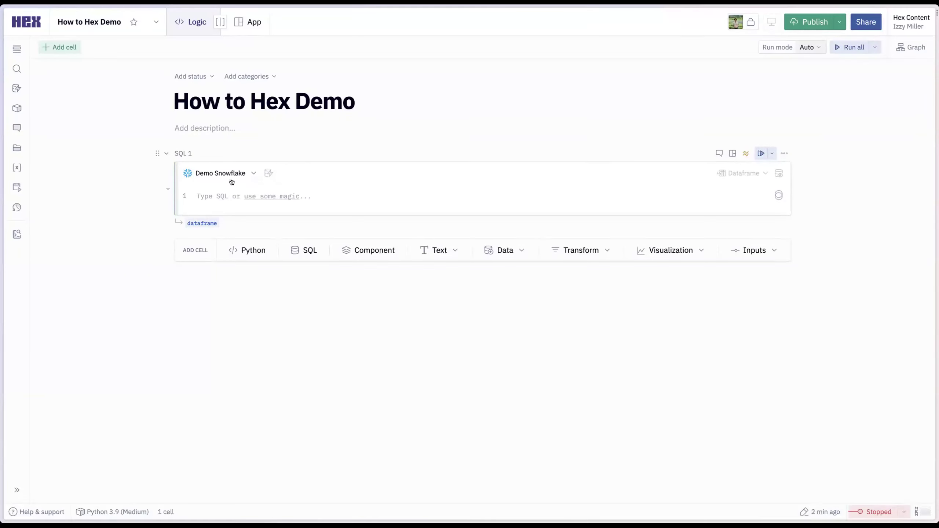
- Switch the SQL cell's connection to [Demo] Hex Public Data and browse its schemas, collapsing the ECOMMERCE schema
{"action": "left_click", "coordinate": [246, 176]}
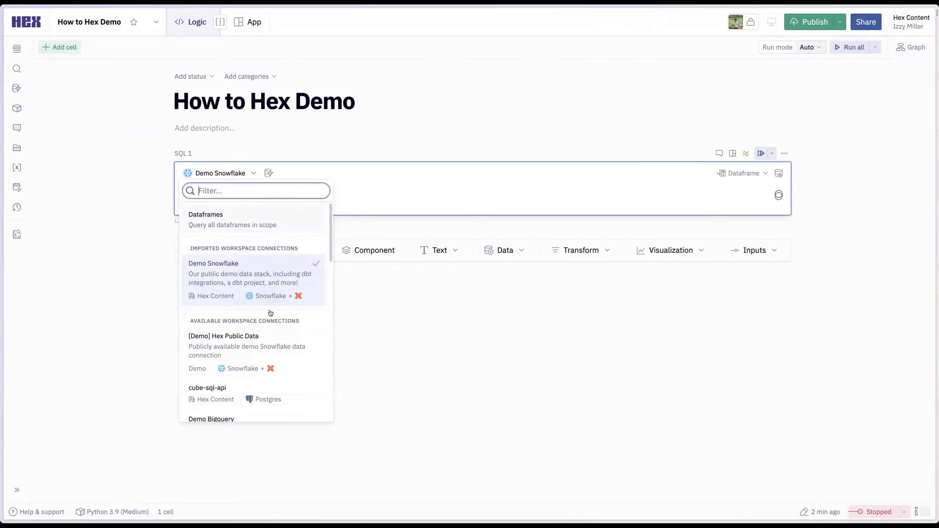
{"action": "left_click", "coordinate": [250, 345]}
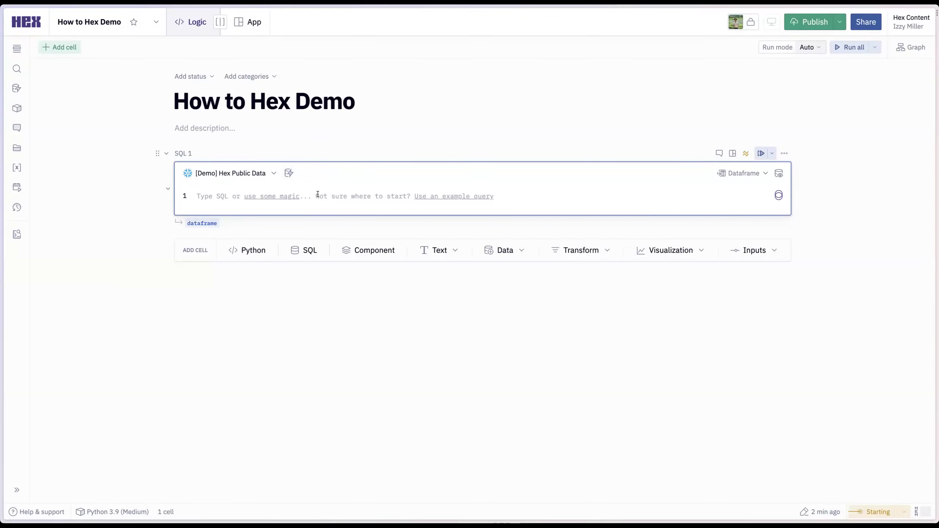
{"action": "left_click", "coordinate": [290, 175]}
{"action": "left_click", "coordinate": [97, 211]}
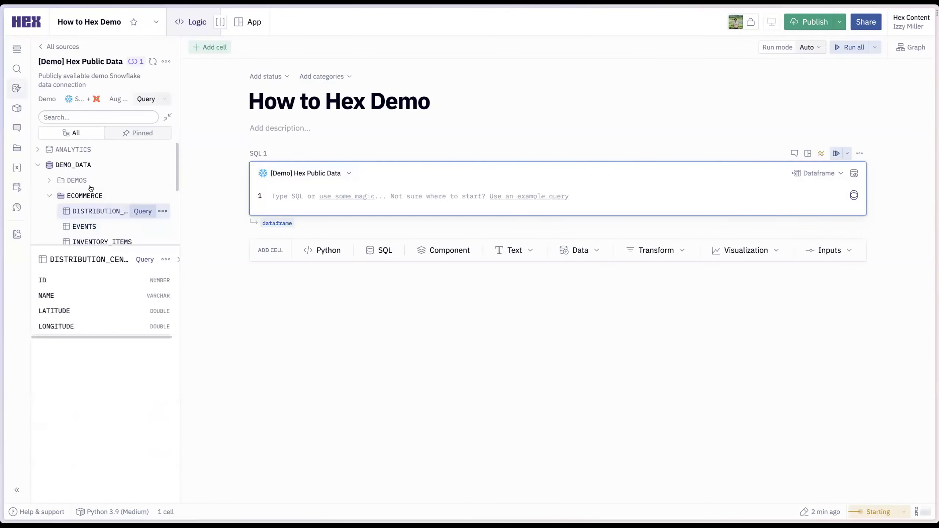
{"action": "left_click", "coordinate": [49, 195]}
{"action": "scroll", "coordinate": [53, 195], "scroll_direction": "down", "scroll_amount": 1}
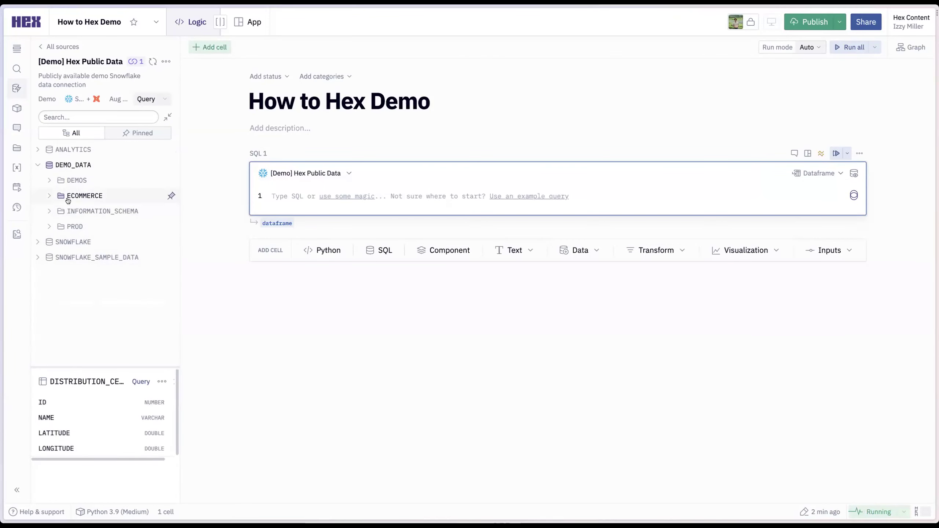
- Search the connection's tables for "order_deta" and examine the ORDER_DETAILS table's columns and dbt metadata
{"action": "left_click", "coordinate": [72, 117]}
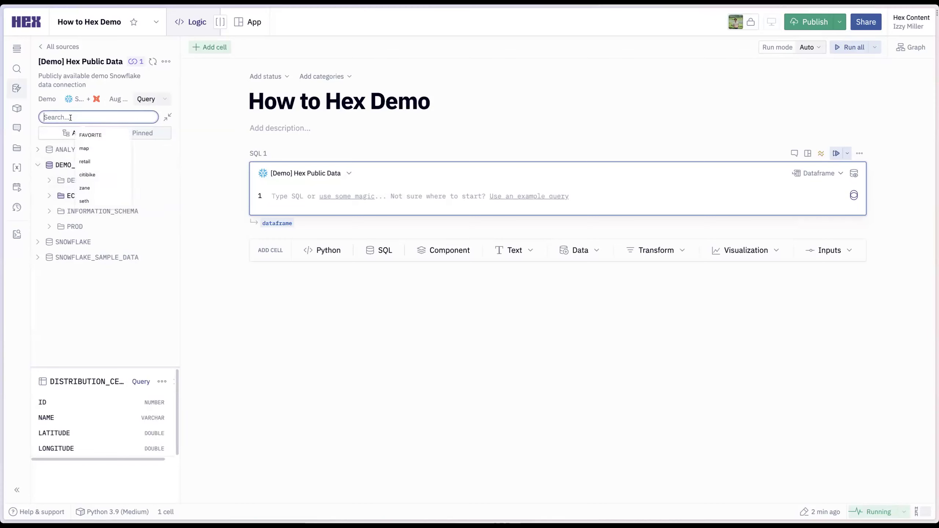
{"action": "type", "text": "order_deta"}
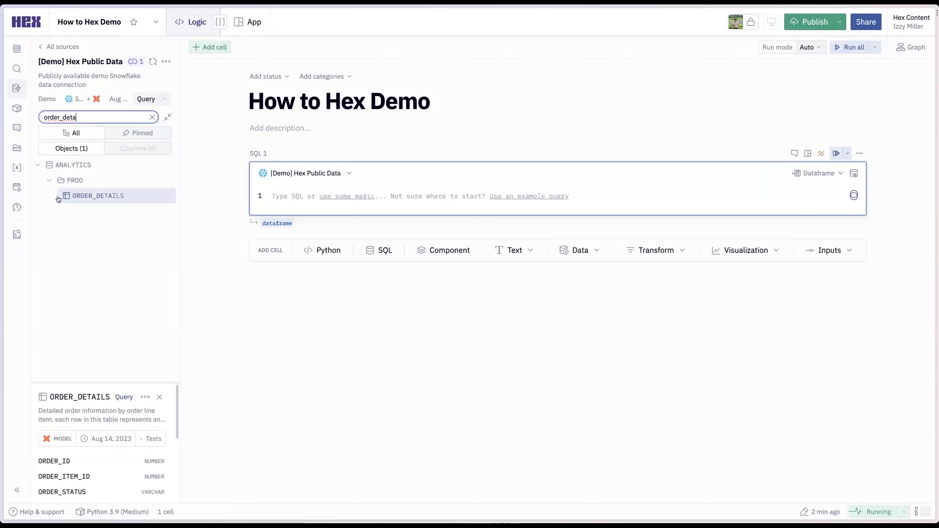
{"action": "left_click", "coordinate": [120, 336]}
{"action": "mouse_move", "coordinate": [102, 322]}
{"action": "mouse_move", "coordinate": [61, 317]}
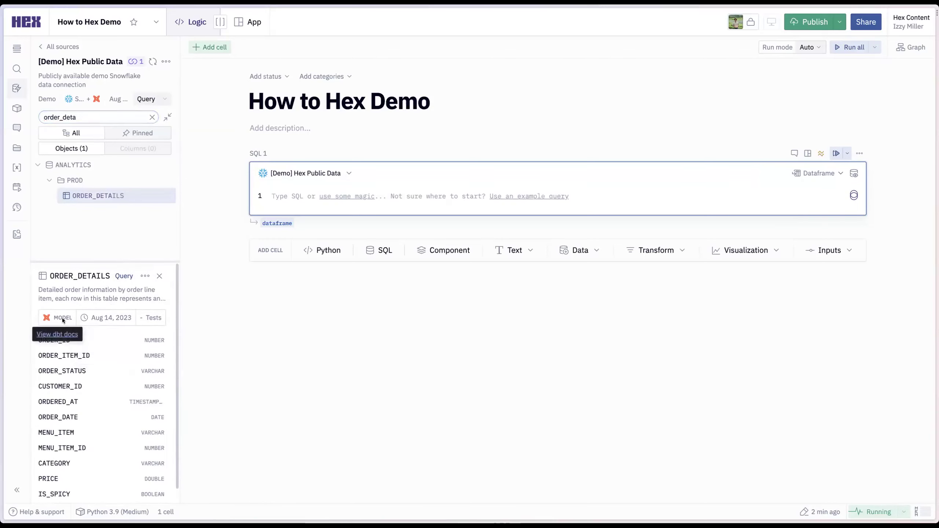
{"action": "mouse_move", "coordinate": [155, 319]}
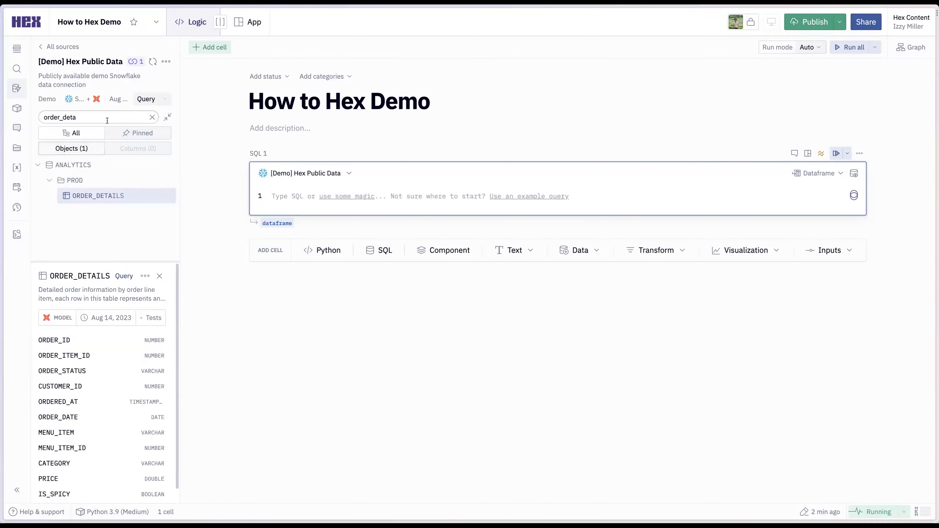
- Clear the table search and examine the columns of the ORDERS table in the ECOMMERCE schema of DEMO_DATA
{"action": "left_click", "coordinate": [150, 118]}
{"action": "left_click", "coordinate": [84, 195]}
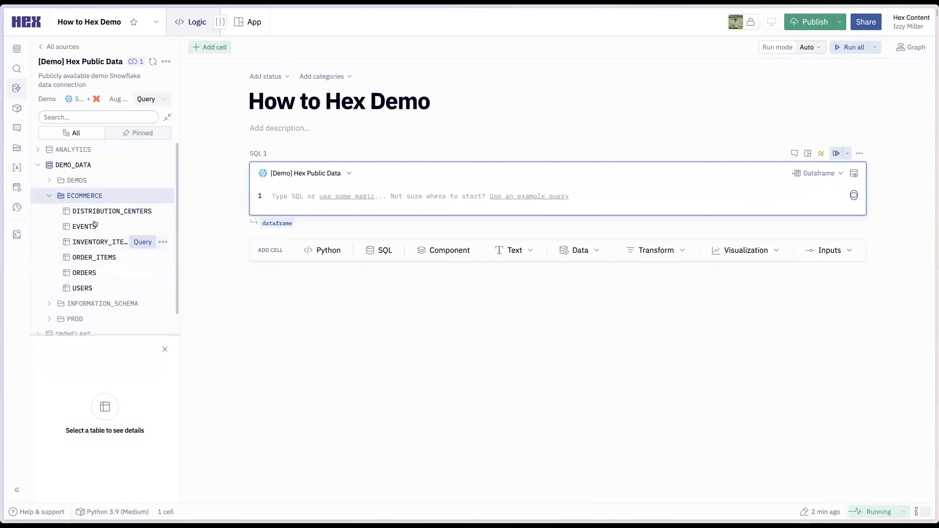
{"action": "left_click", "coordinate": [97, 257]}
{"action": "left_click", "coordinate": [100, 274]}
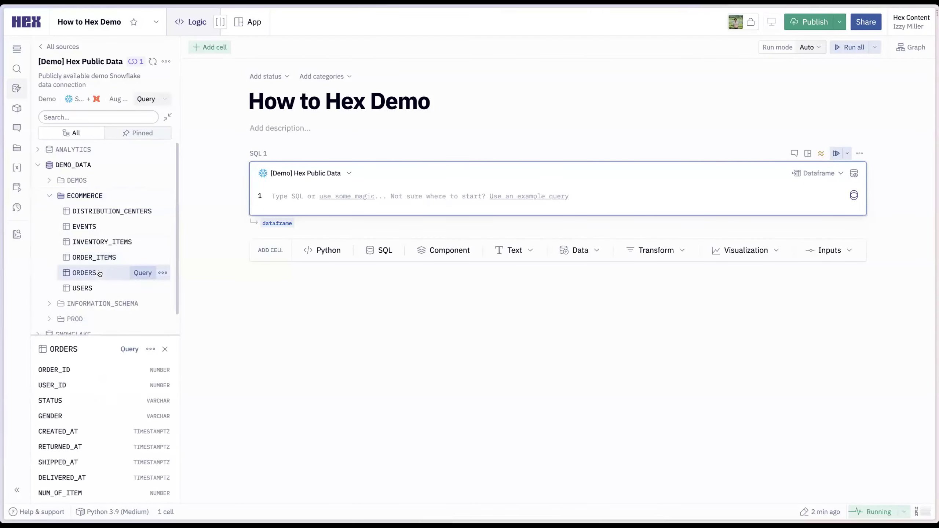
{"action": "scroll", "coordinate": [104, 268], "scroll_direction": "down", "scroll_amount": 1}
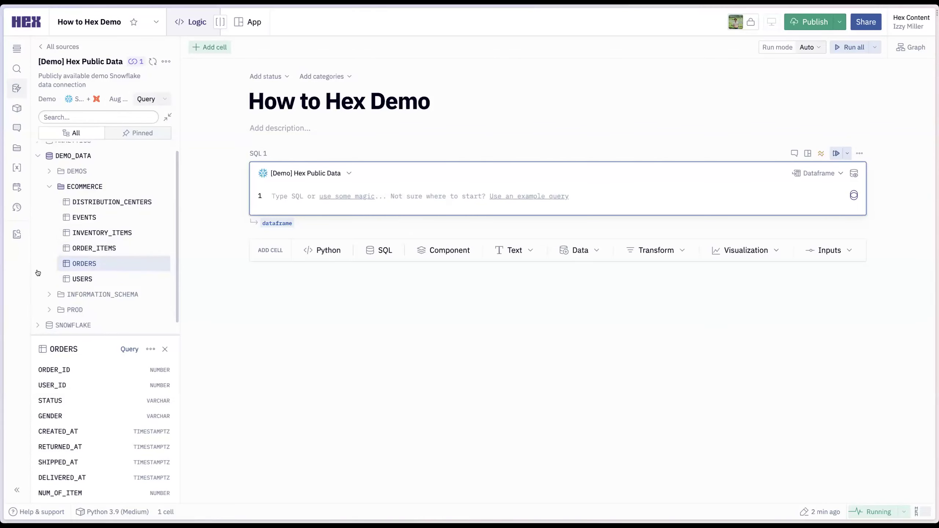
{"action": "mouse_move", "coordinate": [79, 263]}
{"action": "mouse_move", "coordinate": [85, 218]}
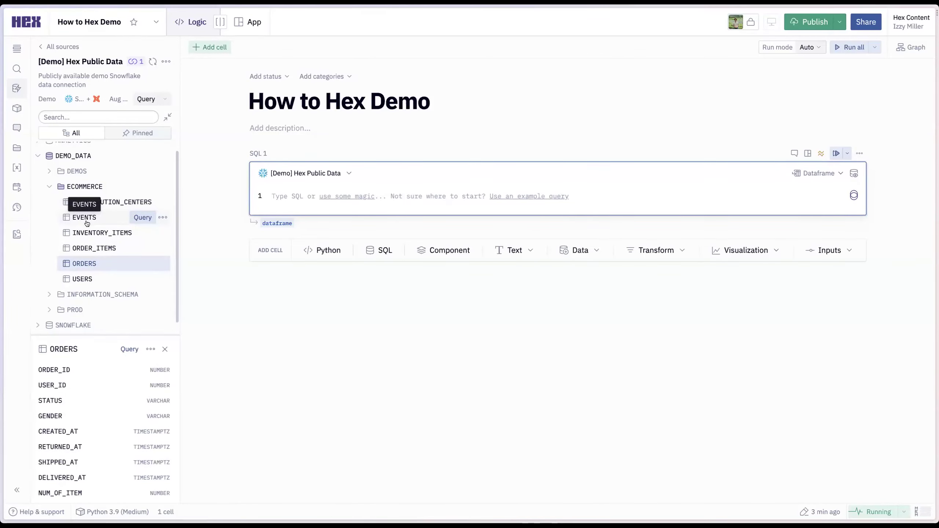
- Generate a query of the ORDERS table in a new SQL cell and delete the empty SQL cell above it
{"action": "left_click", "coordinate": [141, 264]}
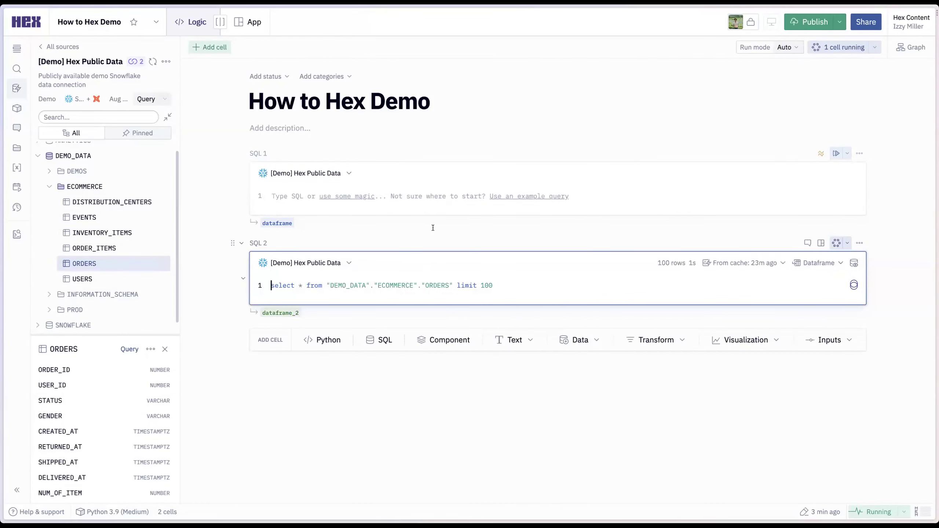
{"action": "left_click", "coordinate": [695, 196]}
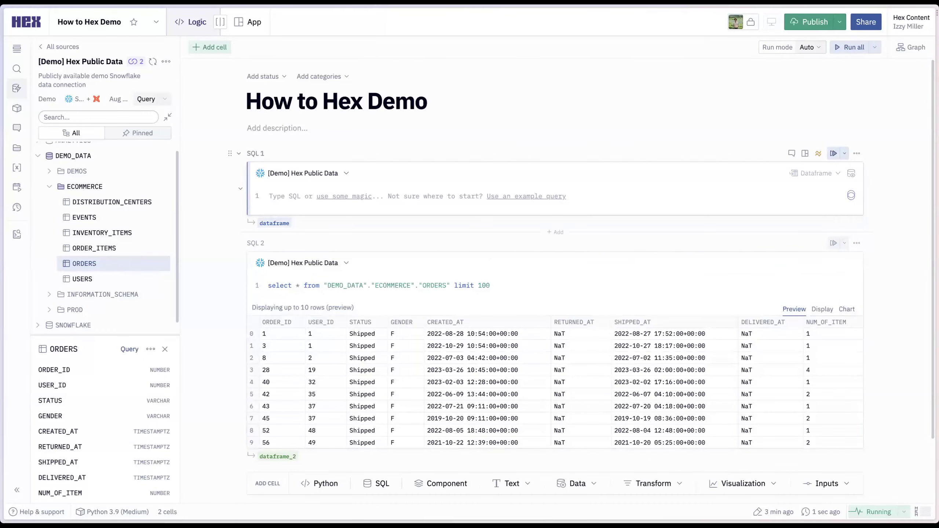
{"action": "key", "text": "super+shift+BackSpace"}
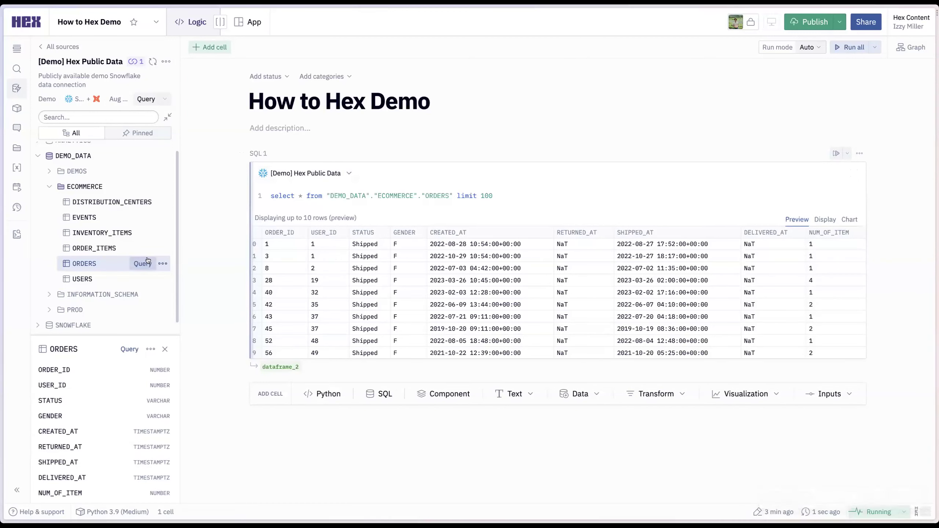
- Review the ORDERS query's limit clause, run details and cached-result options
{"action": "left_click", "coordinate": [493, 199]}
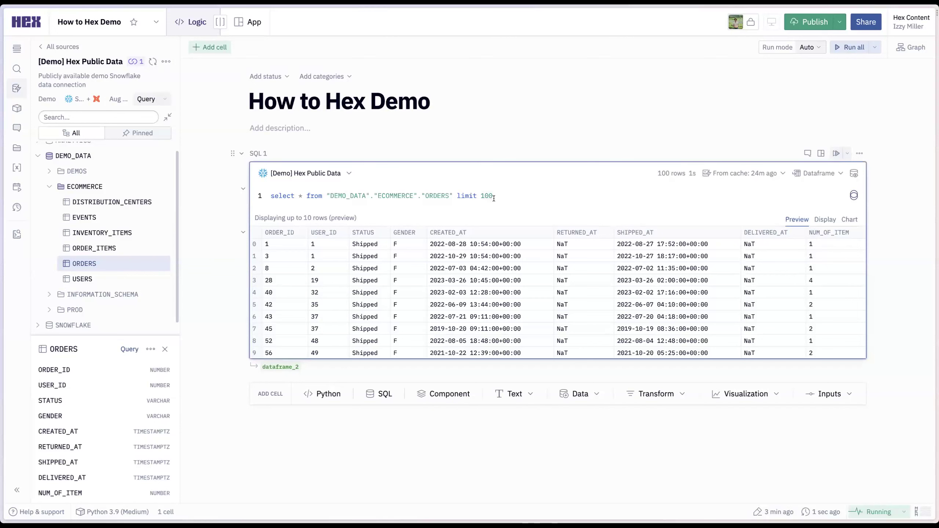
{"action": "left_click_drag", "start_coordinate": [457, 199], "coordinate": [603, 195]}
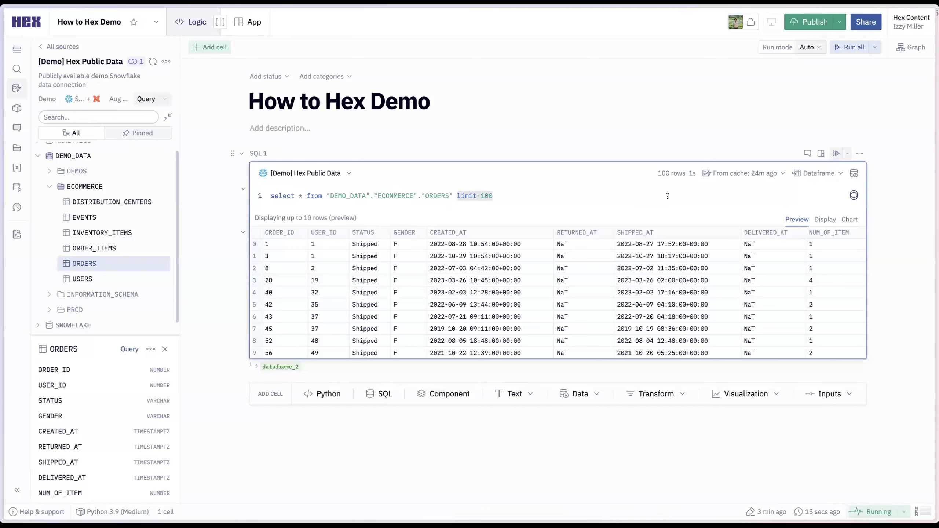
{"action": "left_click", "coordinate": [770, 178]}
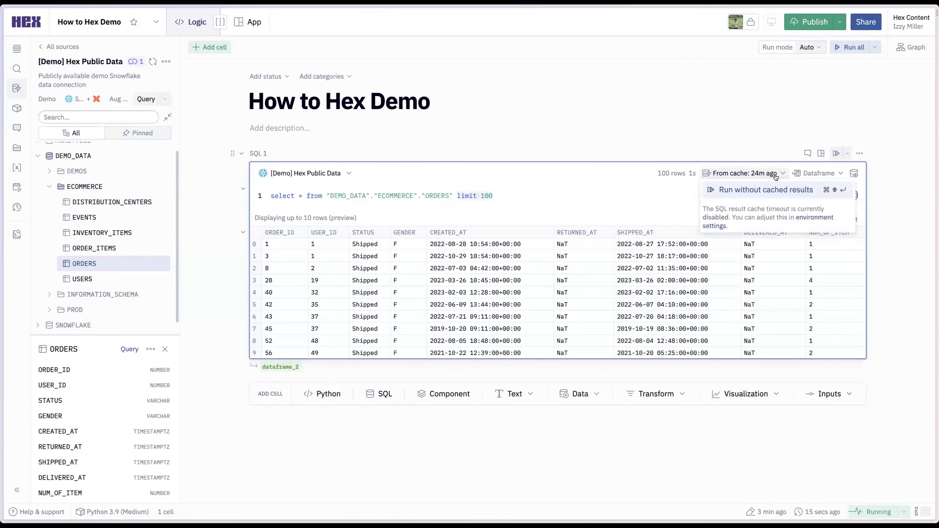
{"action": "left_click", "coordinate": [734, 134]}
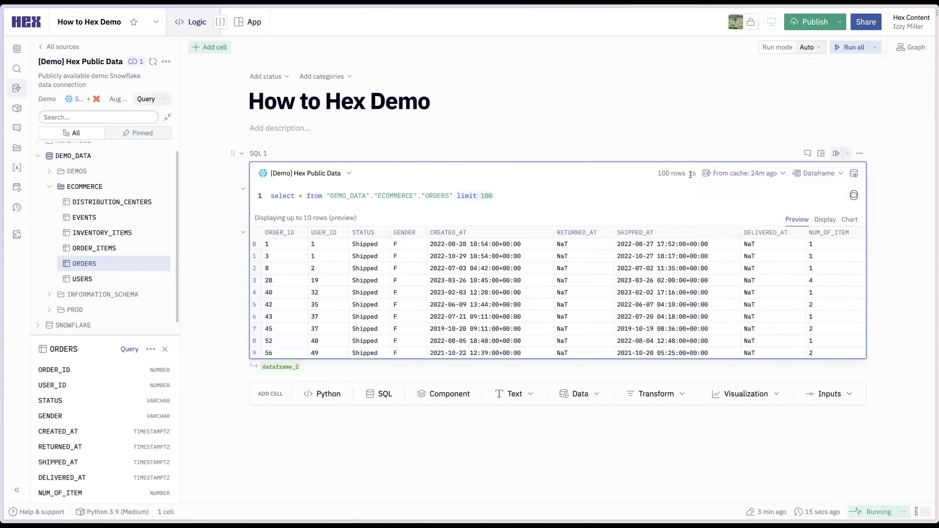
{"action": "double_click", "coordinate": [694, 172]}
- Remove "limit 100" from the end of the ORDERS query
{"action": "left_click_drag", "start_coordinate": [457, 196], "coordinate": [494, 195]}
{"action": "key", "text": "BackSpace"}
{"action": "key", "text": "BackSpace"}
- Rewrite the ORDERS query to select created_at and count(*) instead of all columns, with "group by 1" at the end
{"action": "left_click", "coordinate": [301, 197]}
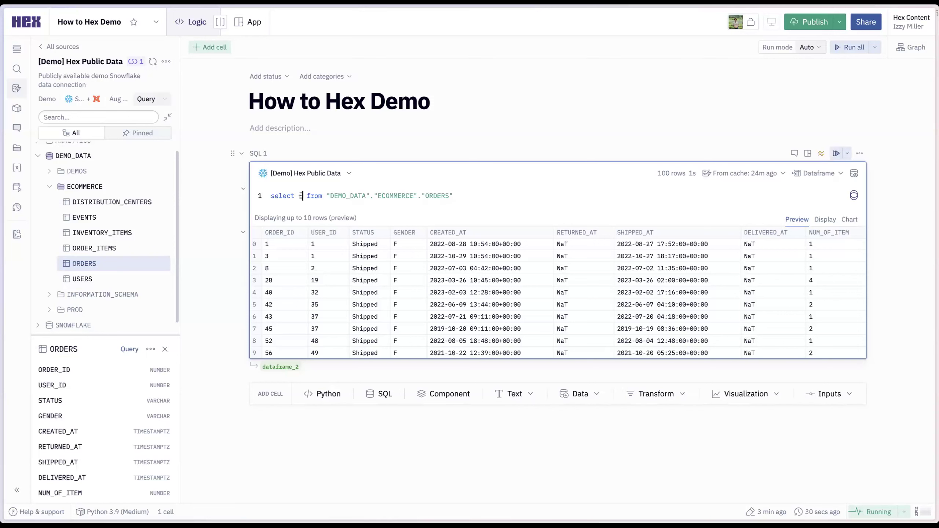
{"action": "key", "text": "BackSpace"}
{"action": "key", "text": "Tab"}
{"action": "type", "text": ", co"}
{"action": "type", "text": "unt(*)"}
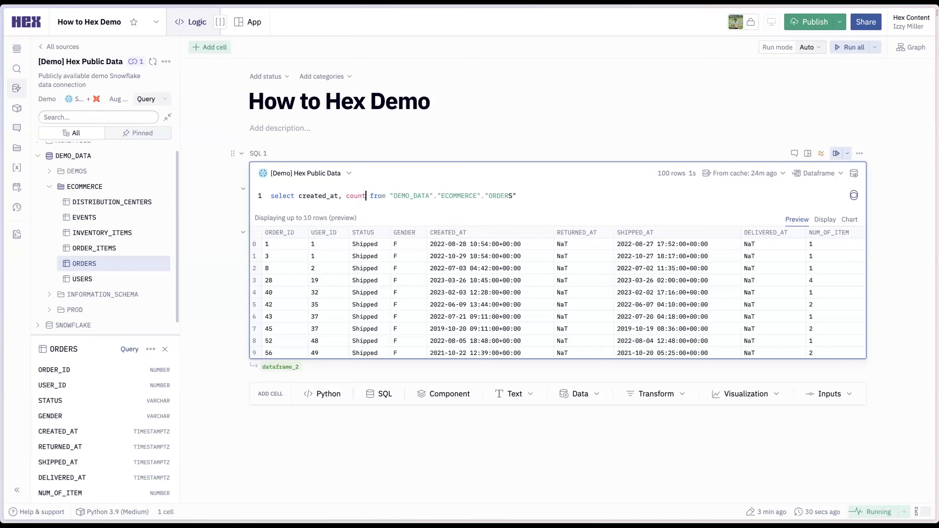
{"action": "key", "text": "End"}
{"action": "type", "text": "group by"}
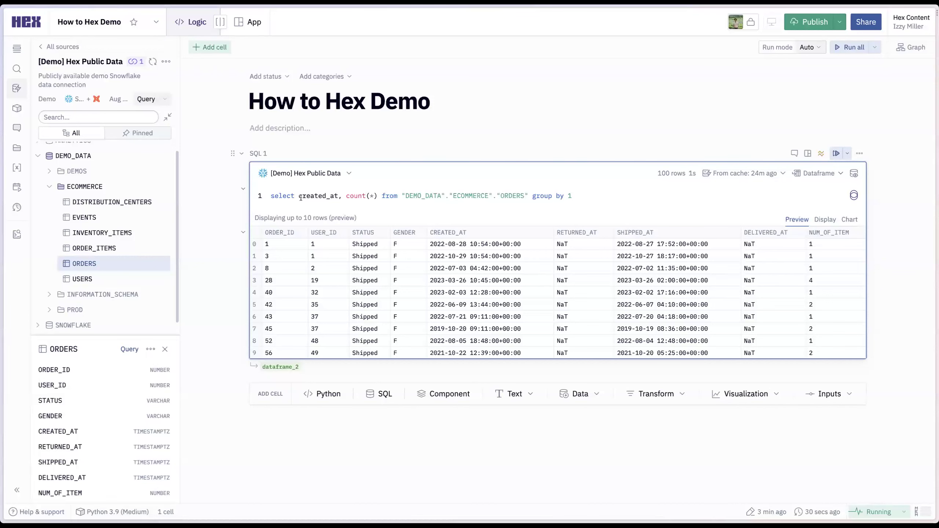
- Wrap created_at in date_trunc('week', created_at) in the ORDERS query and run the query
{"action": "type", "text": "date_trunc("}
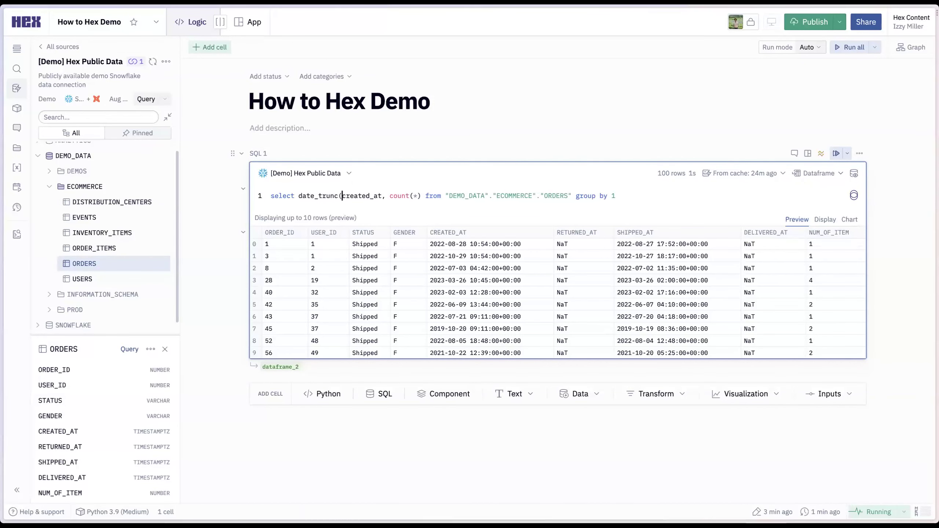
{"action": "type", "text": "'week'"}
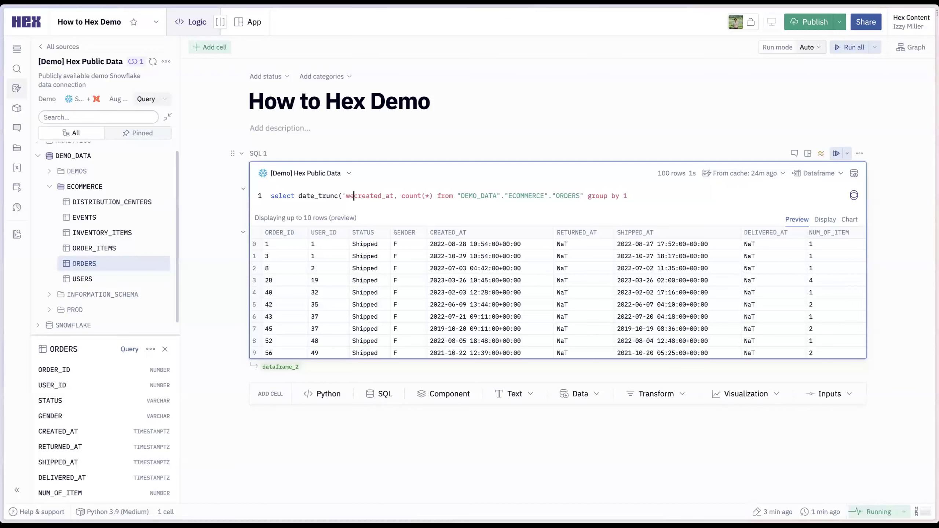
{"action": "type", "text": ","}
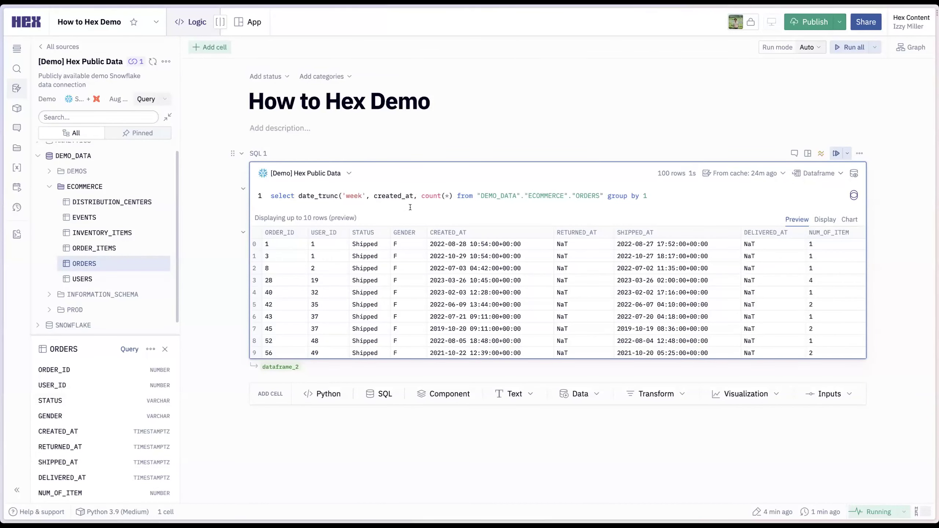
{"action": "left_click", "coordinate": [413, 195]}
{"action": "type", "text": ")"}
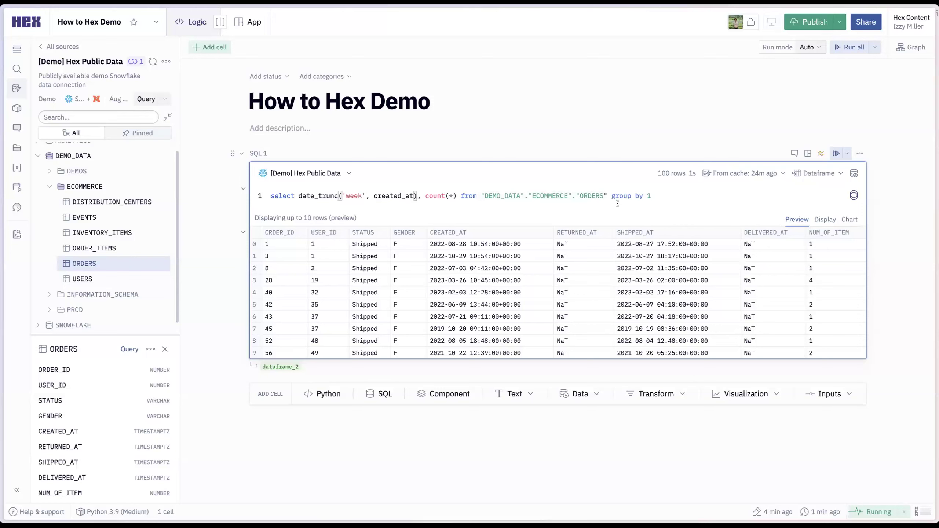
{"action": "key", "text": "super+shift+d"}
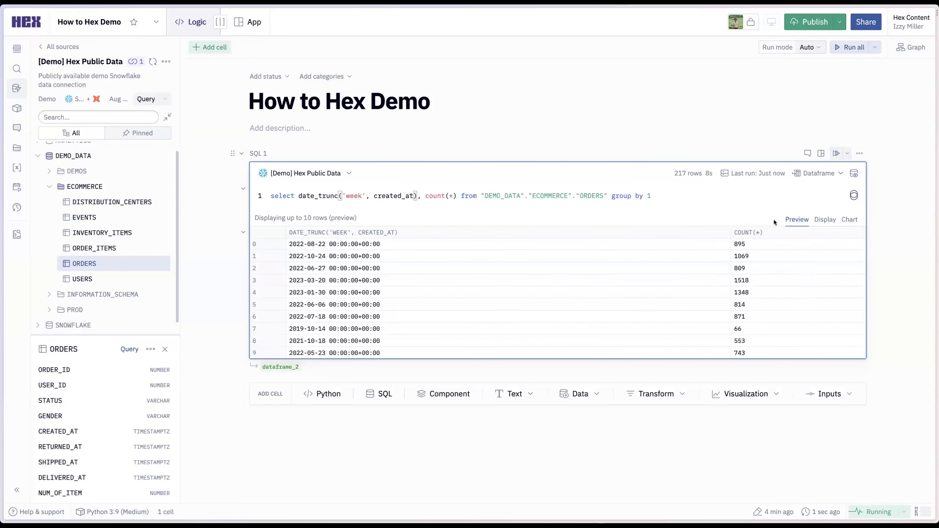
- Chart COUNT(*) of the query result against DATE_TRUNC('WEEK', CREATED_AT) on the X-axis, with the time unit set to Month
{"action": "left_click", "coordinate": [850, 219]}
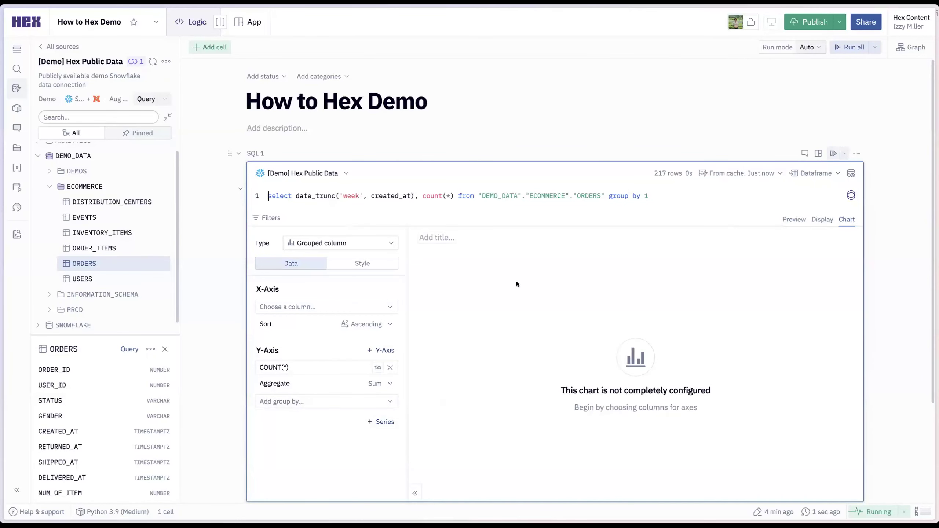
{"action": "left_click", "coordinate": [381, 307]}
{"action": "left_click", "coordinate": [354, 342]}
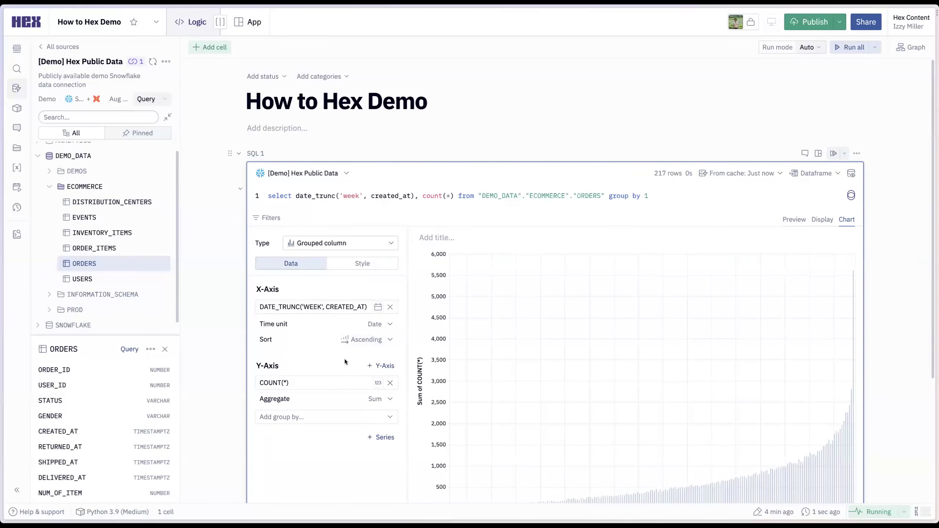
{"action": "scroll", "coordinate": [347, 355], "scroll_direction": "down", "scroll_amount": 3}
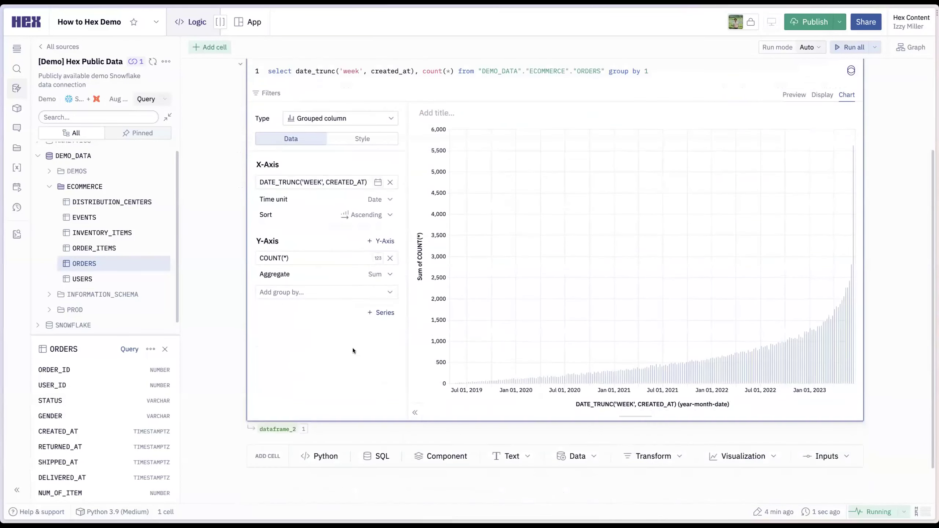
{"action": "left_click", "coordinate": [381, 206]}
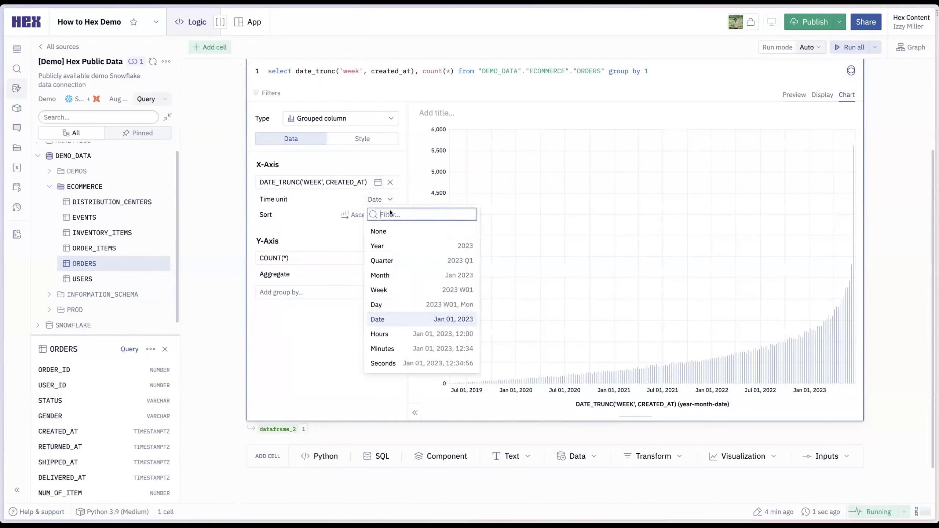
{"action": "left_click", "coordinate": [413, 275]}
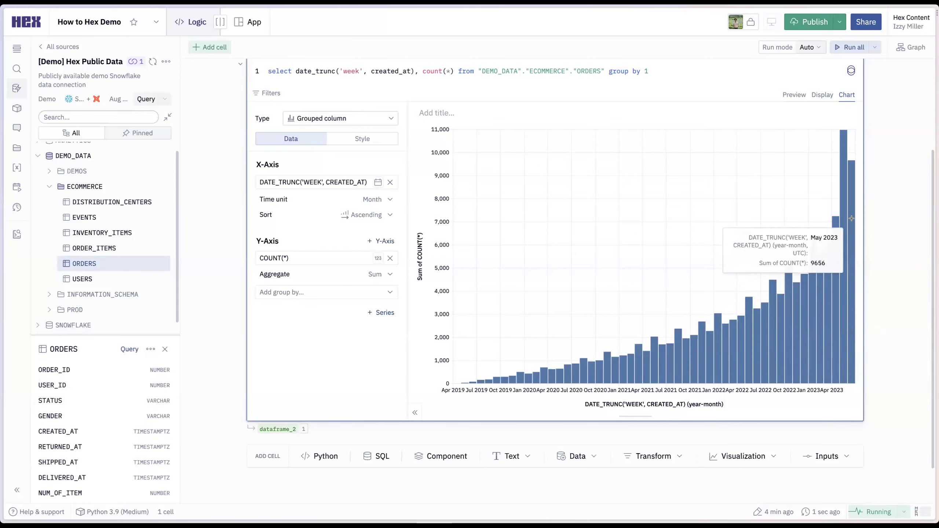
- Change the ORDERS query to select all columns, remove "group by 1", and run it
{"action": "scroll", "coordinate": [856, 215], "scroll_direction": "up", "scroll_amount": 3}
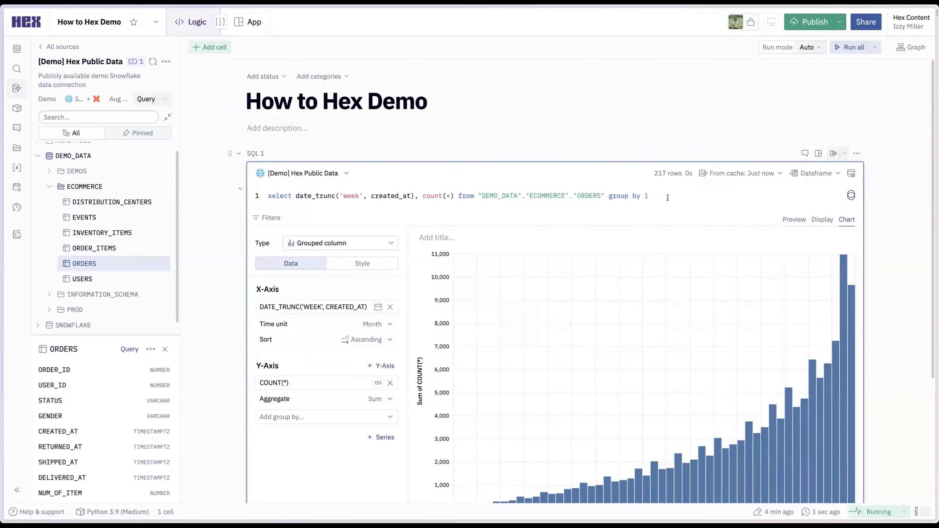
{"action": "left_click_drag", "start_coordinate": [432, 213], "coordinate": [454, 197]}
{"action": "left_click", "coordinate": [294, 195]}
{"action": "type", "text": "*"}
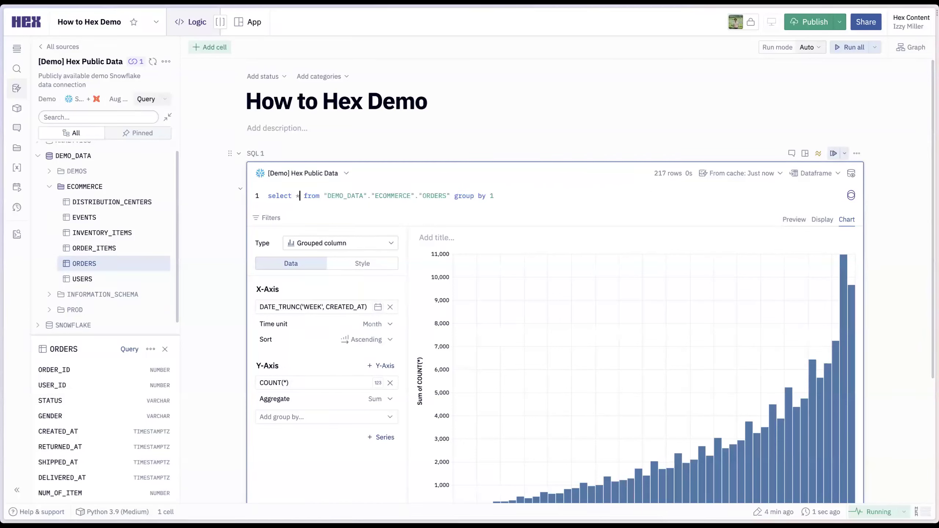
{"action": "key", "text": "BackSpace"}
{"action": "key", "text": "BackSpace"}
{"action": "key", "text": "BackSpace"}
{"action": "key", "text": "BackSpace"}
{"action": "key", "text": "BackSpace"}
{"action": "key", "text": "BackSpace"}
{"action": "key", "text": "BackSpace"}
{"action": "key", "text": "BackSpace"}
{"action": "key", "text": "BackSpace"}
{"action": "key", "text": "super+Return"}
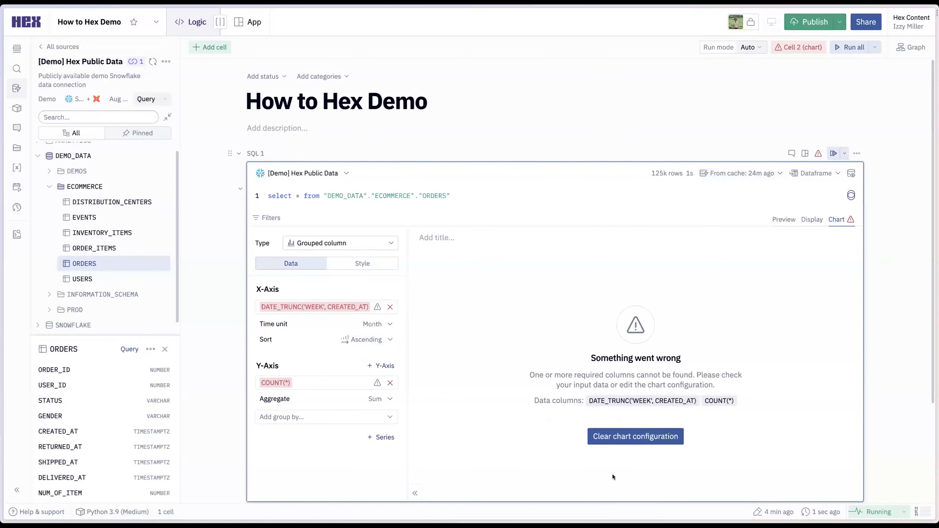
- Clear the chart configuration and look through the ORDERS rows in the display table
{"action": "left_click", "coordinate": [618, 437]}
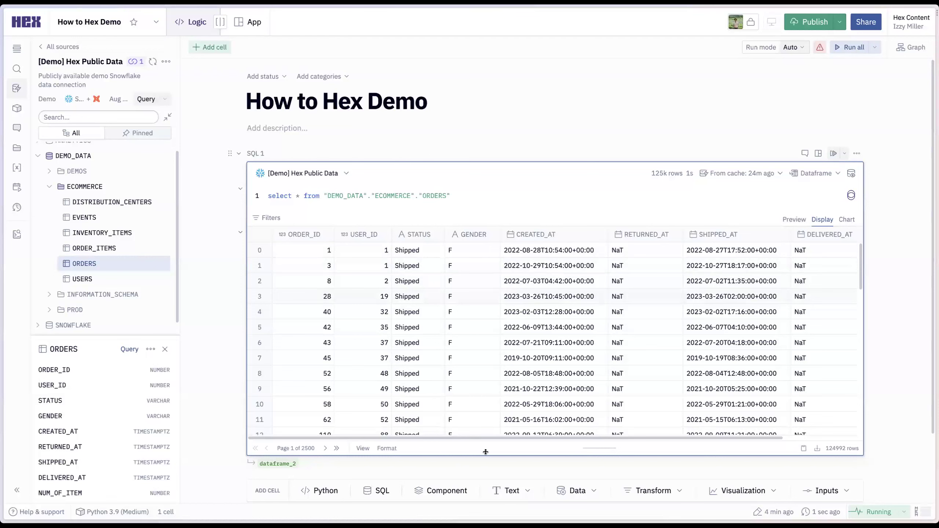
{"action": "scroll", "coordinate": [501, 318], "scroll_direction": "down", "scroll_amount": 2}
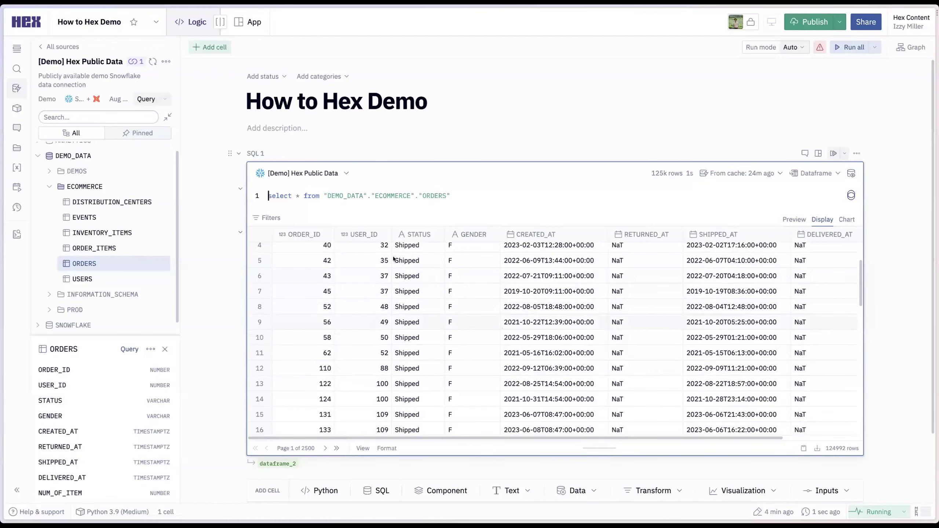
{"action": "scroll", "coordinate": [432, 293], "scroll_direction": "up", "scroll_amount": 2}
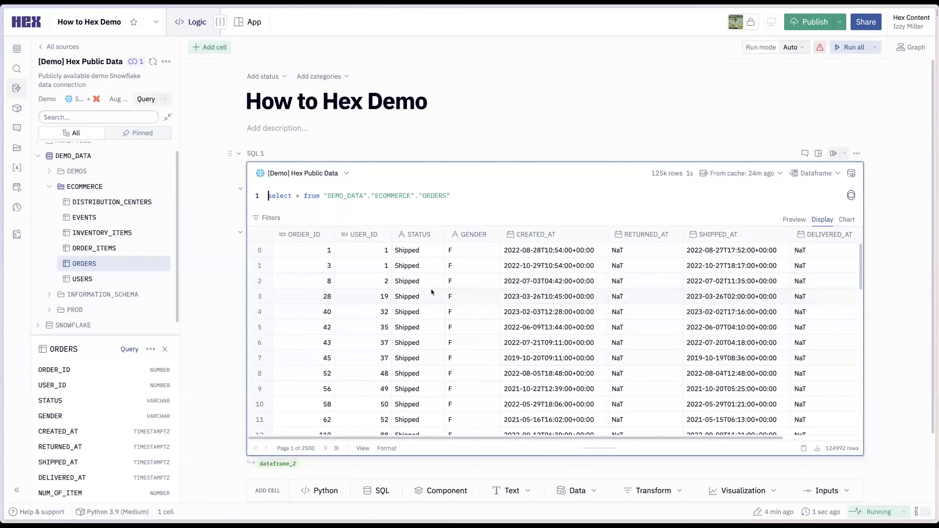
- Chart the sum of NUM_OF_ITEM by STATUS as grouped columns and group the series by NUM_OF_ITEM
{"action": "left_click", "coordinate": [847, 219]}
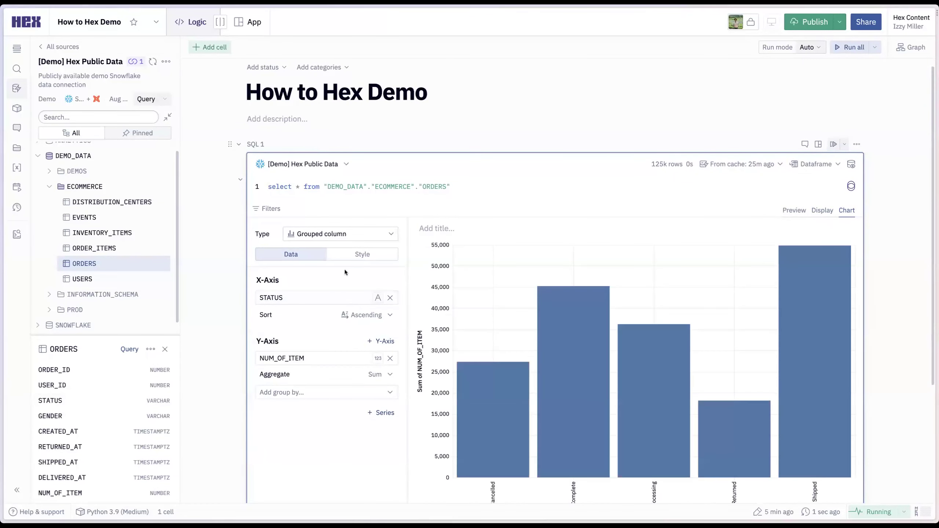
{"action": "scroll", "coordinate": [407, 273], "scroll_direction": "down", "scroll_amount": 3}
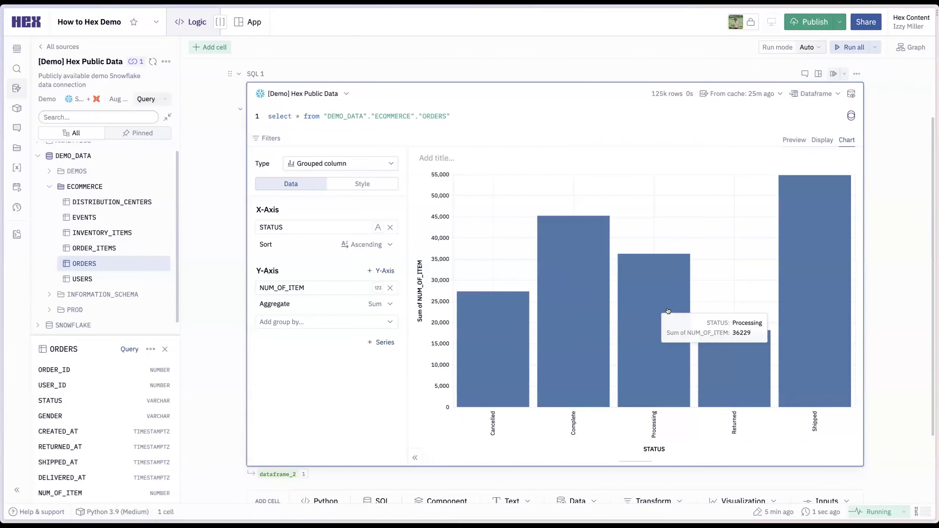
{"action": "left_click", "coordinate": [331, 321]}
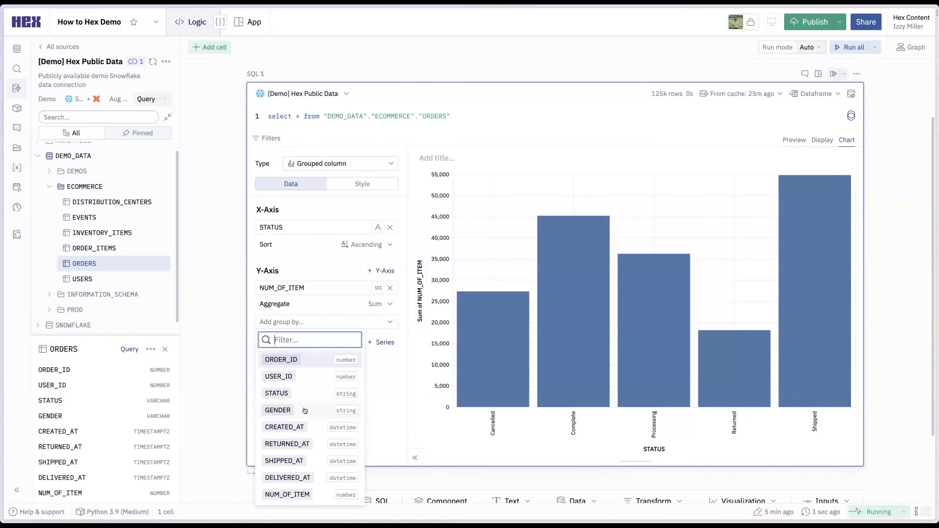
{"action": "left_click", "coordinate": [310, 494]}
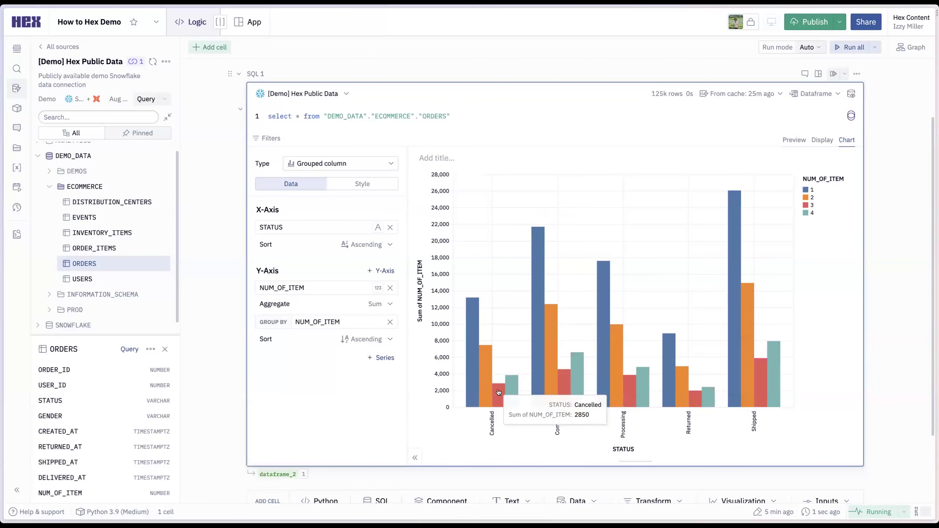
- Filter the chart to only the orders with STATUS Complete and NUM_OF_ITEM 1, using that column's selection
{"action": "scroll", "coordinate": [505, 301], "scroll_direction": "up", "scroll_amount": 1}
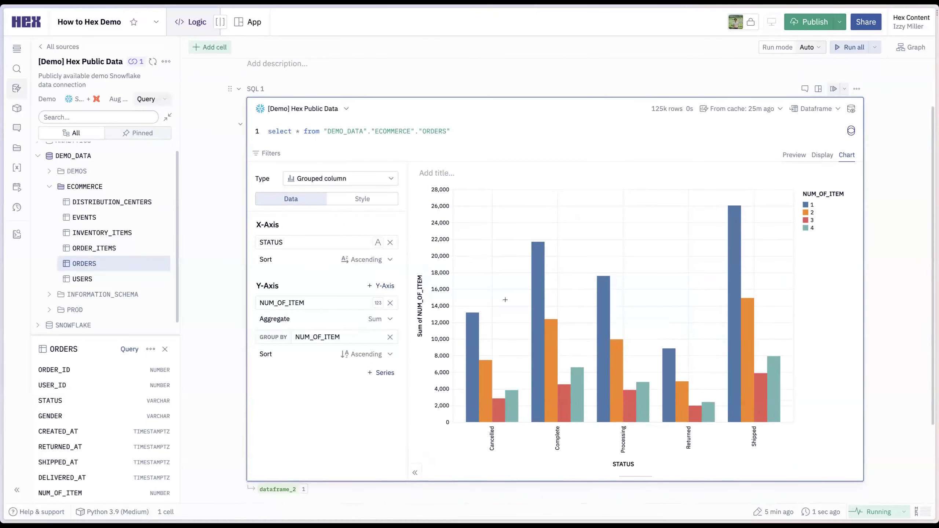
{"action": "left_click", "coordinate": [538, 320]}
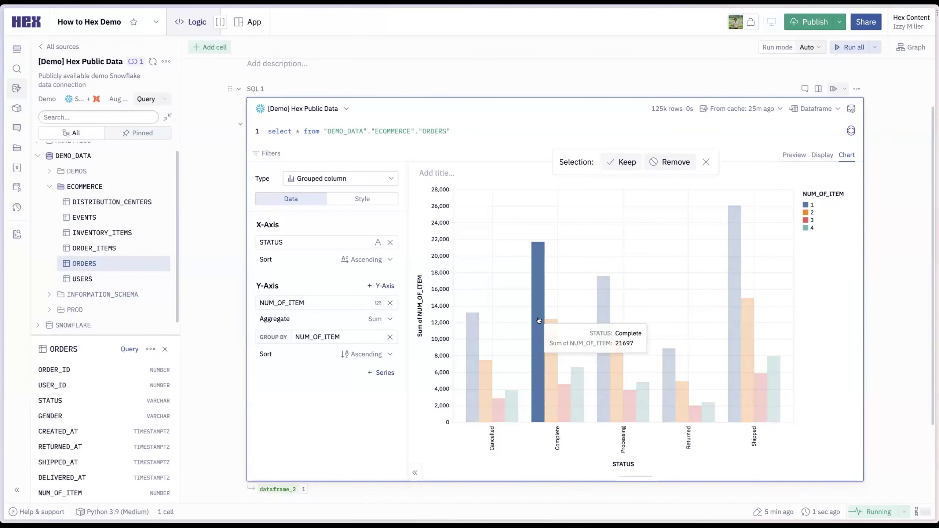
{"action": "left_click", "coordinate": [625, 162]}
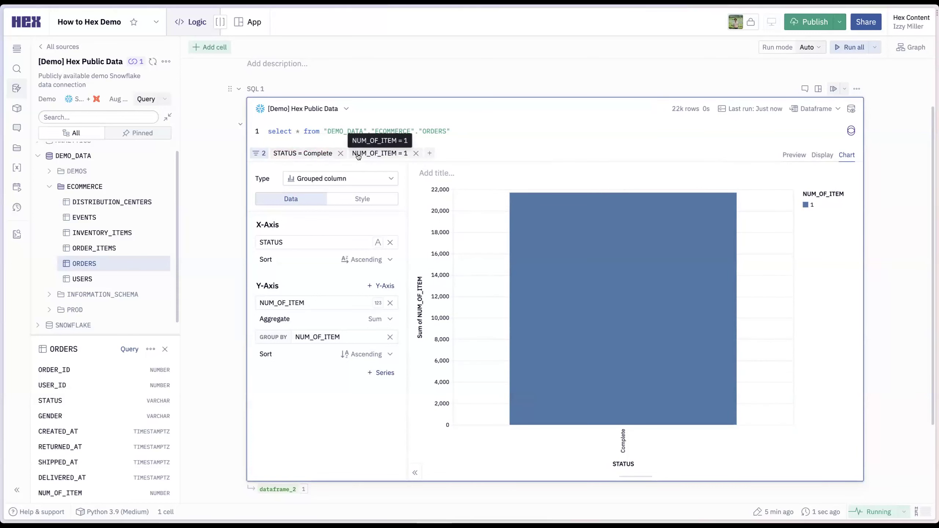
- Examine the compiled SQL that the chart filters add to the ORDERS query, including the where clause
{"action": "left_click", "coordinate": [851, 109]}
{"action": "left_click_drag", "start_coordinate": [586, 187], "coordinate": [711, 207]}
{"action": "left_click", "coordinate": [716, 203]}
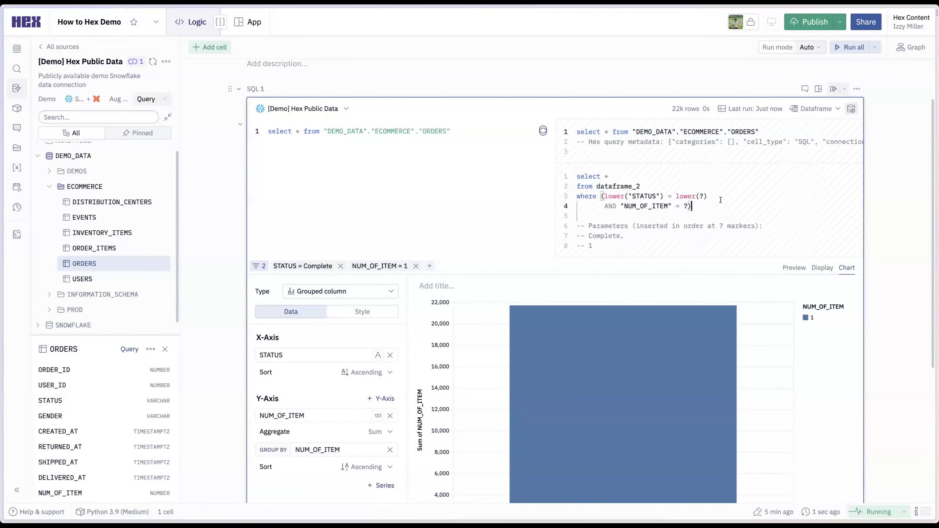
{"action": "left_click", "coordinate": [852, 109]}
- Remove the NUM_OF_ITEM = 1 and STATUS = Complete filters from the SQL cell's results
{"action": "left_click", "coordinate": [416, 153]}
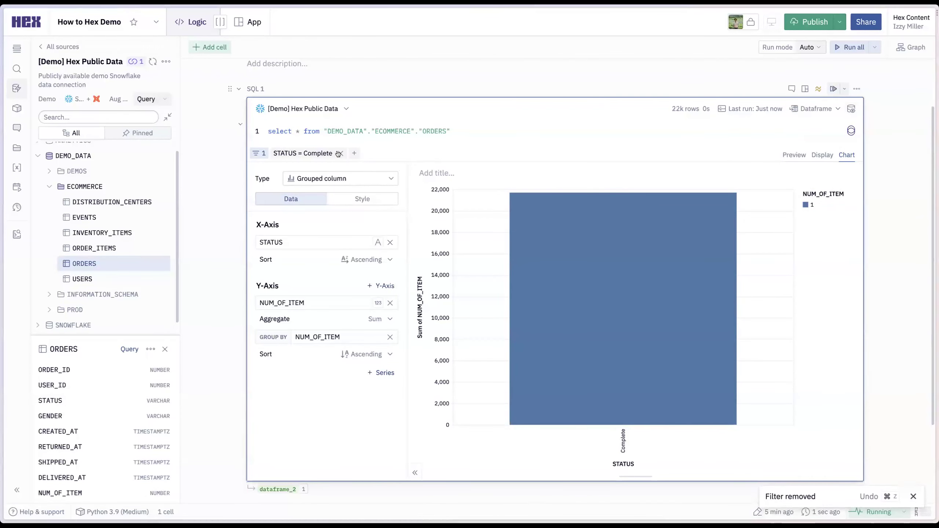
{"action": "left_click", "coordinate": [338, 153]}
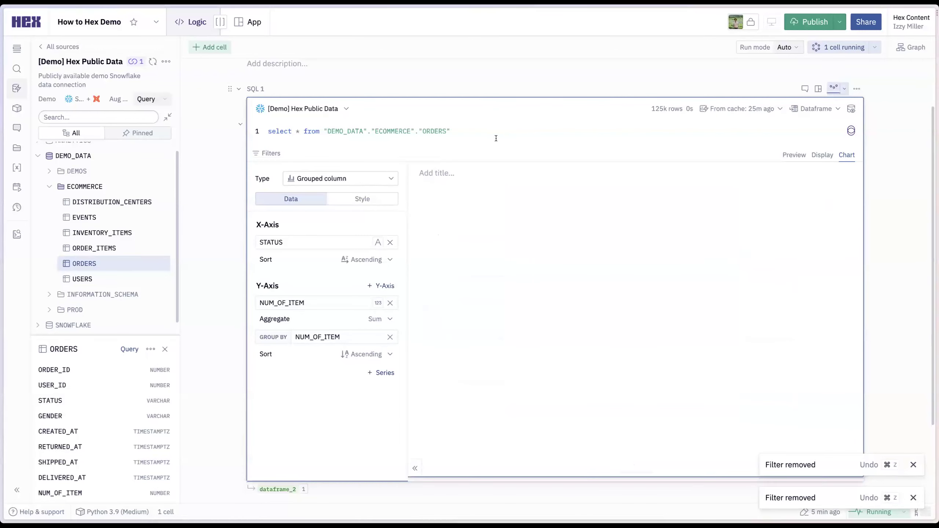
- Set the chart's X-axis to CREATED_AT and its Y-axis to ORDER_ID with the Count aggregate
{"action": "scroll", "coordinate": [266, 167], "scroll_direction": "up", "scroll_amount": 2}
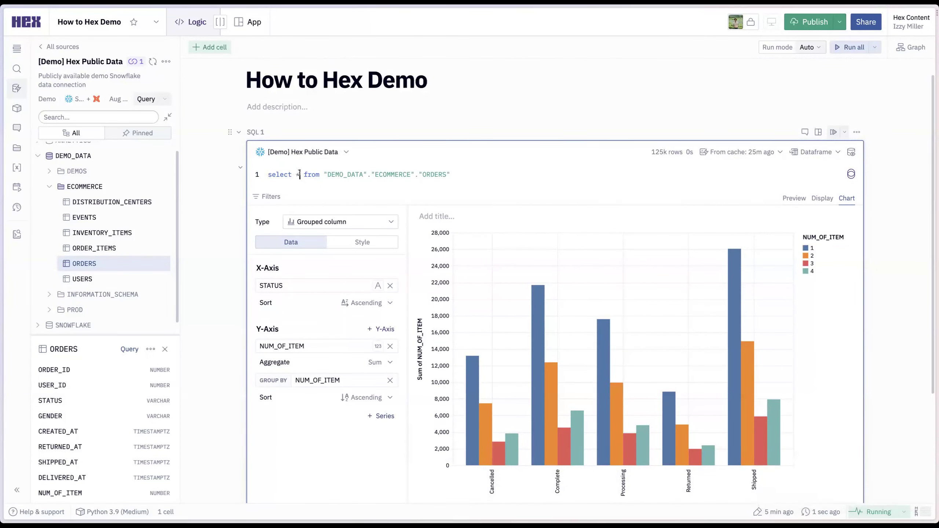
{"action": "left_click", "coordinate": [285, 287]}
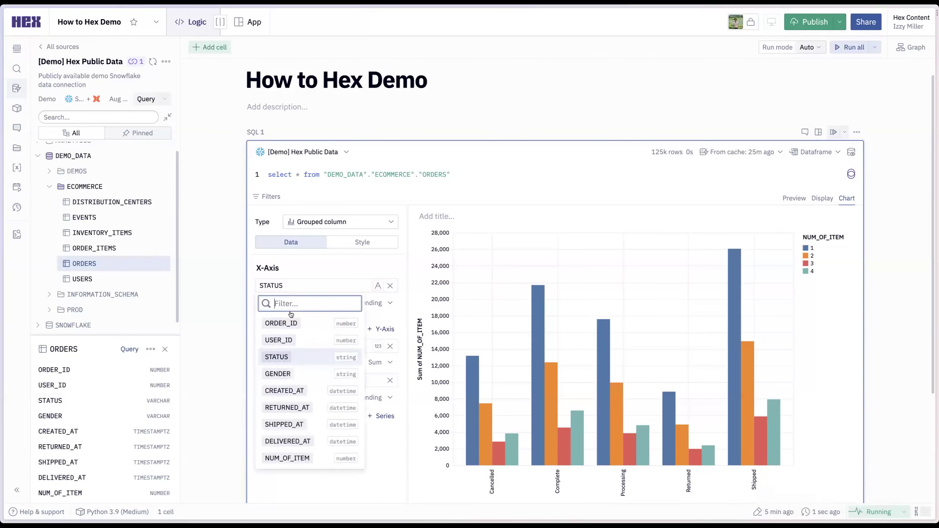
{"action": "left_click", "coordinate": [302, 391]}
{"action": "left_click", "coordinate": [318, 363]}
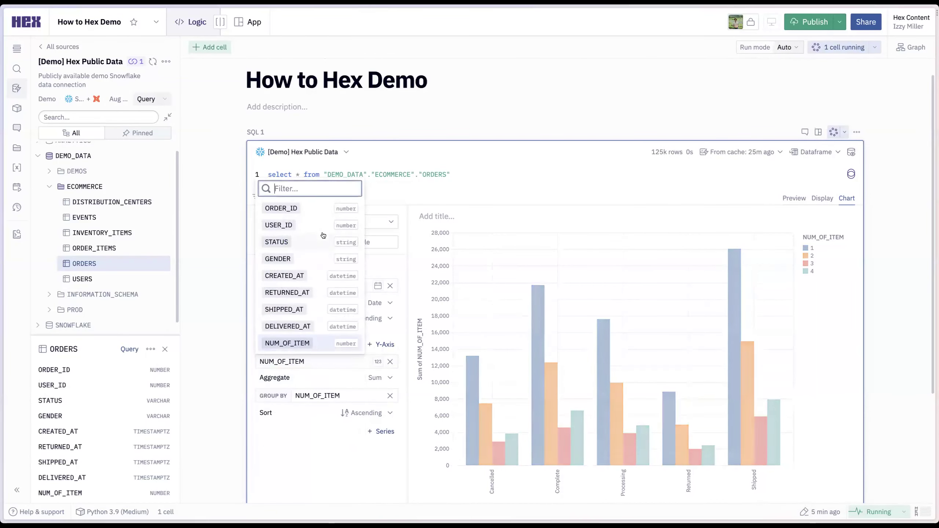
{"action": "left_click", "coordinate": [319, 208]}
{"action": "left_click", "coordinate": [375, 379]}
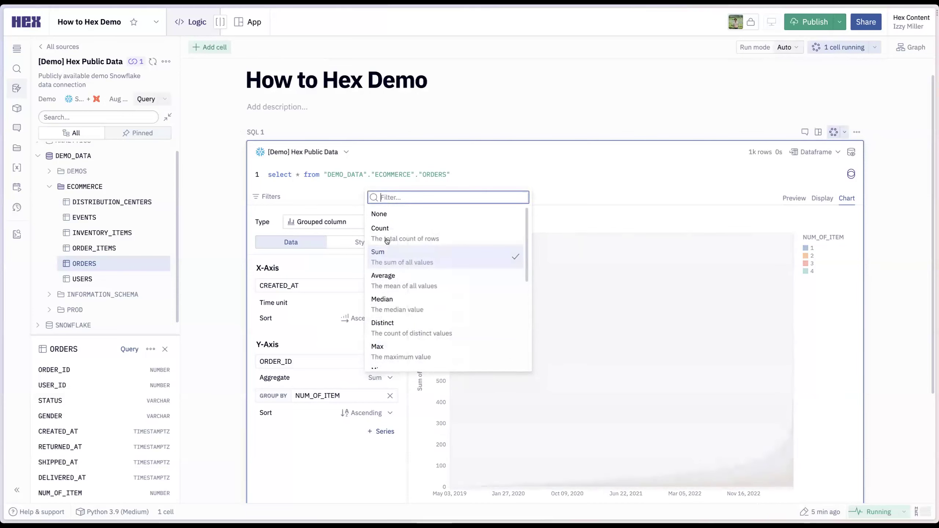
{"action": "left_click", "coordinate": [387, 238]}
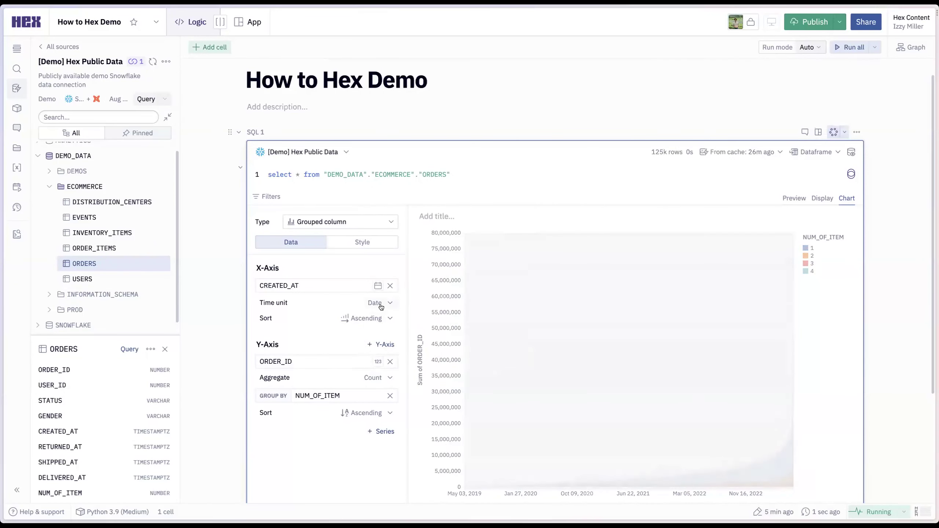
- Set the X-axis time unit to Month and remove the NUM_OF_ITEM grouping from the chart
{"action": "left_click", "coordinate": [381, 307]}
{"action": "left_click", "coordinate": [425, 377]}
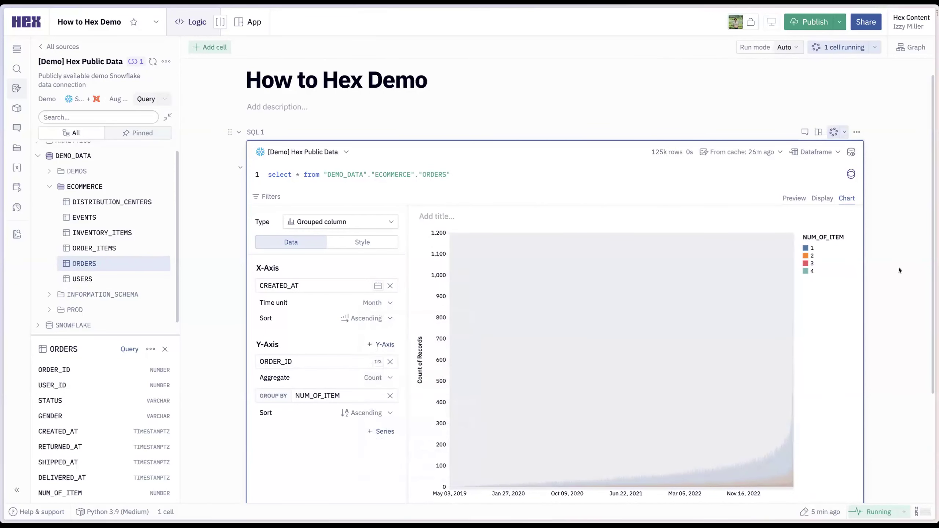
{"action": "scroll", "coordinate": [886, 308], "scroll_direction": "down", "scroll_amount": 3}
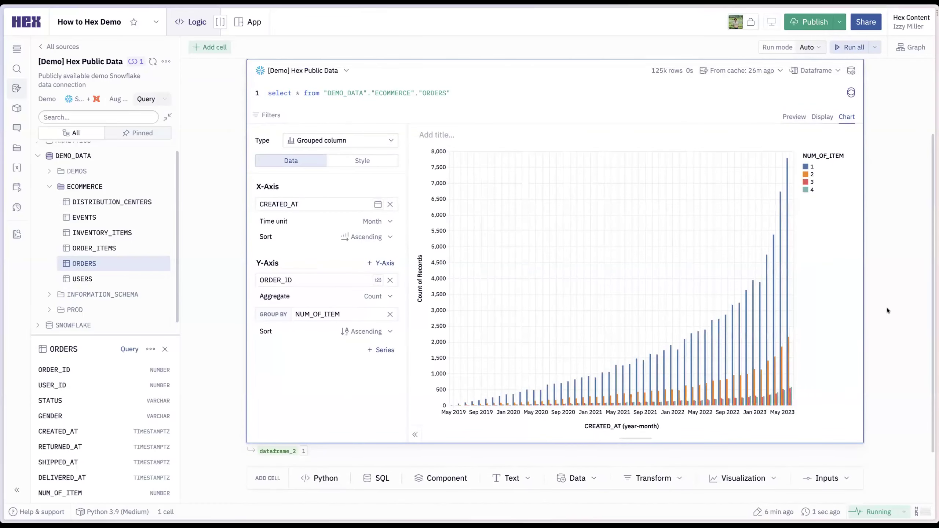
{"action": "left_click", "coordinate": [390, 315]}
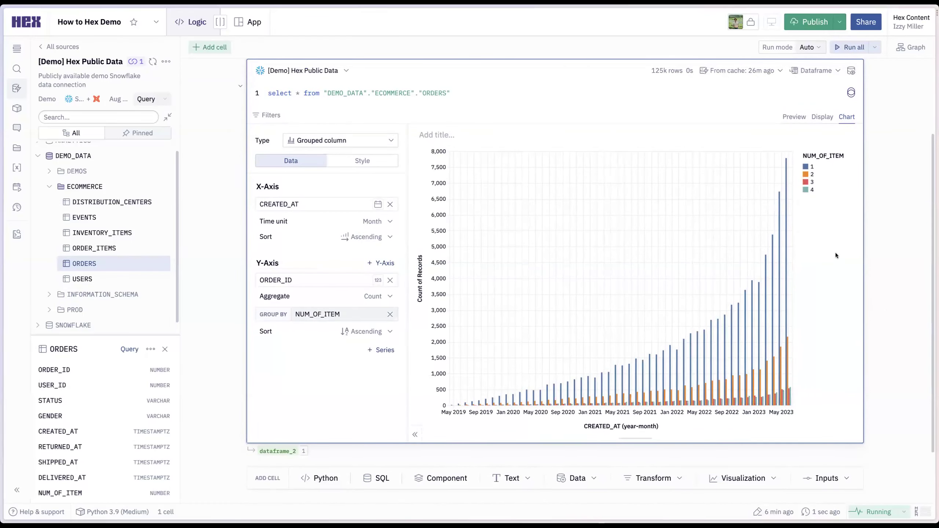
{"action": "scroll", "coordinate": [881, 273], "scroll_direction": "up", "scroll_amount": 2}
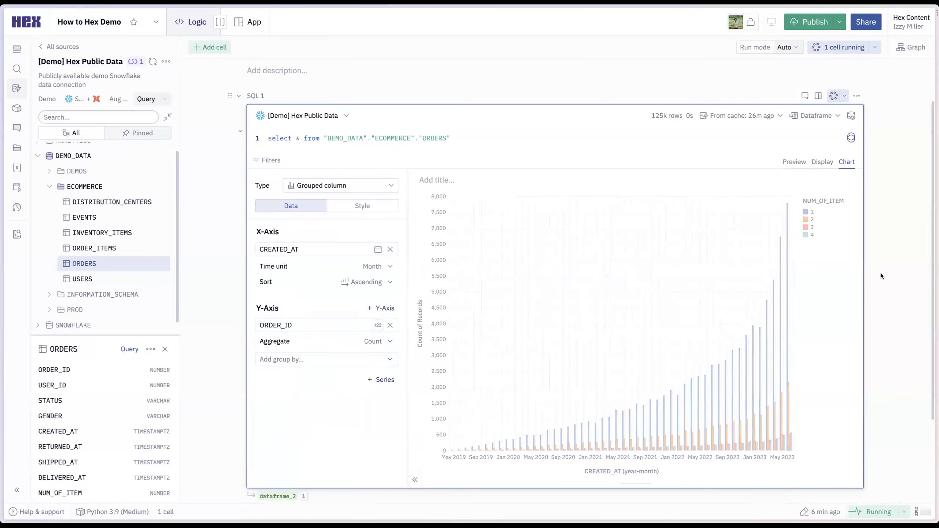
- Add a new SQL cell below the orders chart and show the columns of the EVENTS table
{"action": "mouse_move", "coordinate": [842, 339]}
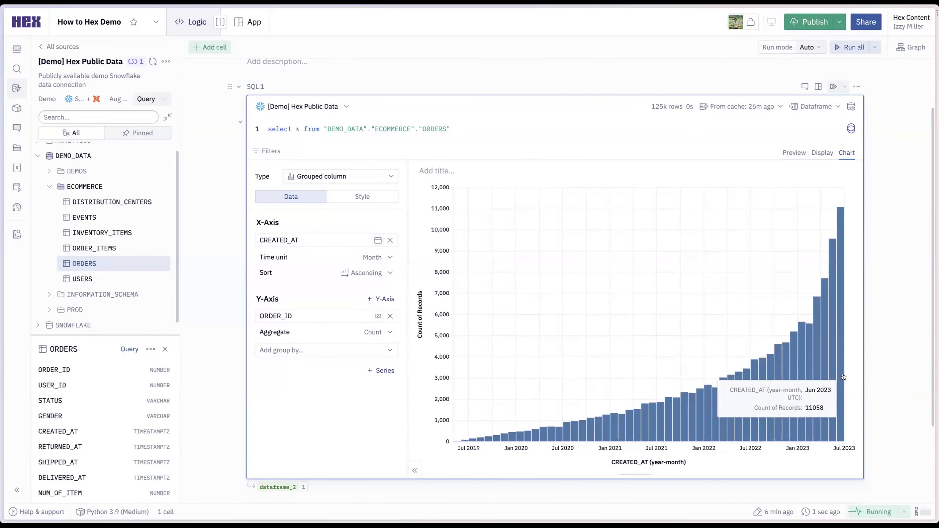
{"action": "scroll", "coordinate": [468, 406], "scroll_direction": "down", "scroll_amount": 3}
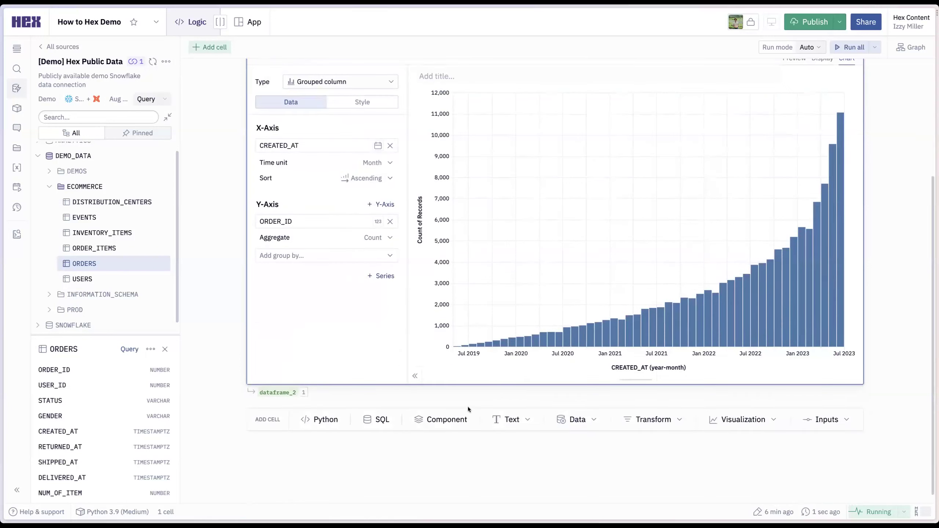
{"action": "left_click", "coordinate": [375, 420]}
{"action": "scroll", "coordinate": [358, 367], "scroll_direction": "down", "scroll_amount": 3}
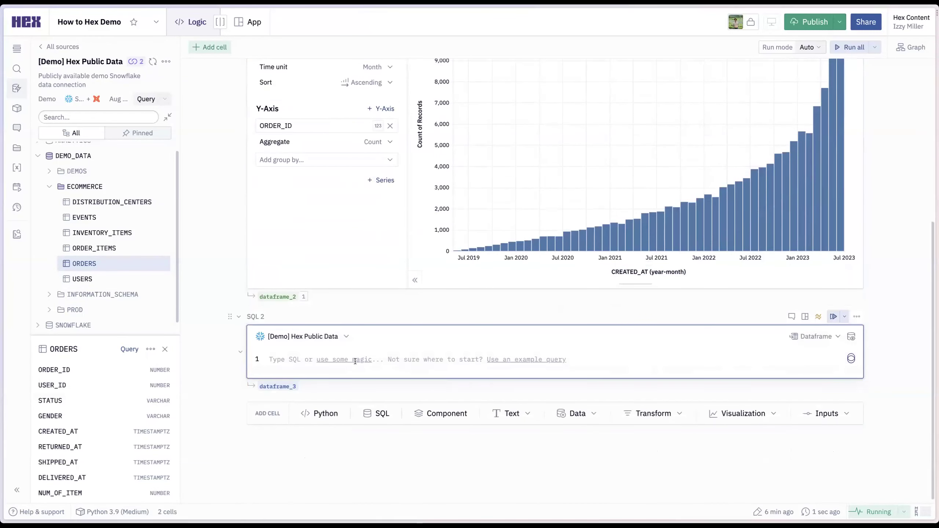
{"action": "left_click", "coordinate": [93, 217]}
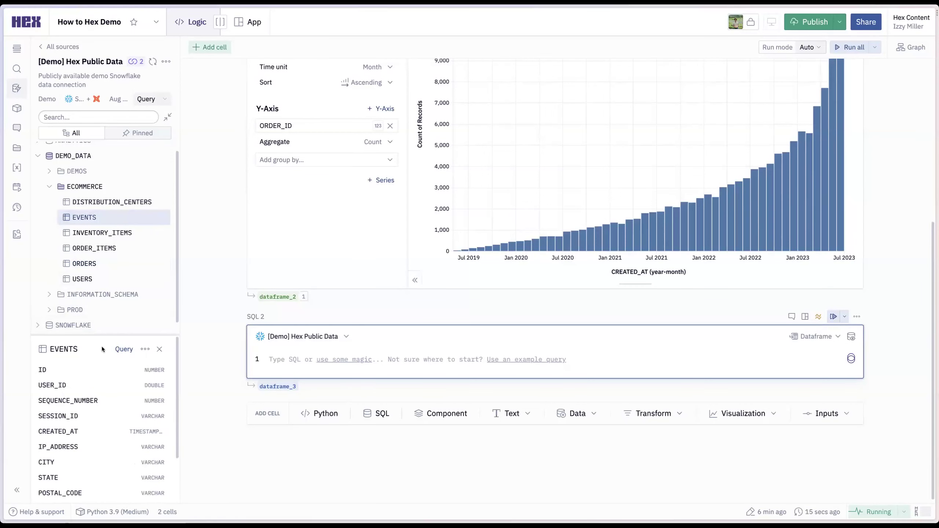
- Write the query select * from demo_data.ecommerce.events in the new SQL cell and run it
{"action": "left_click", "coordinate": [297, 359]}
{"action": "type", "text": "selec"}
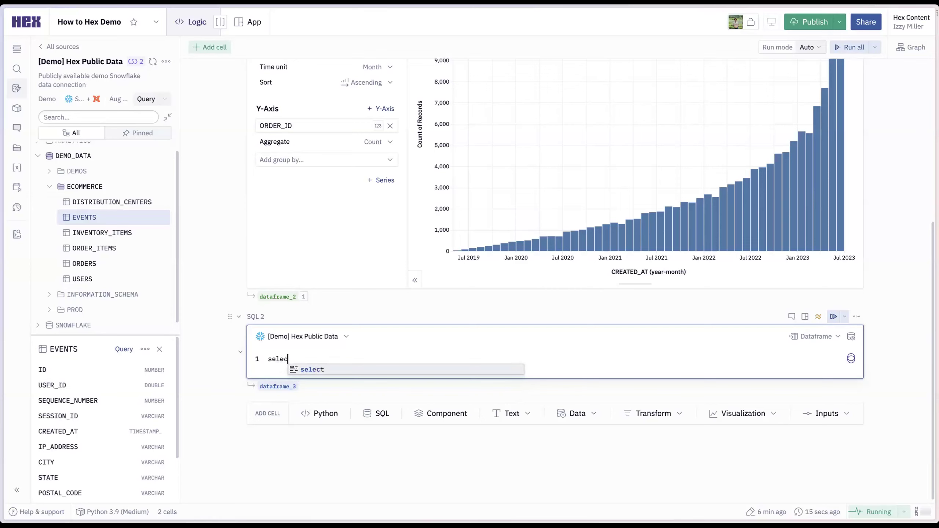
{"action": "type", "text": "t from even"}
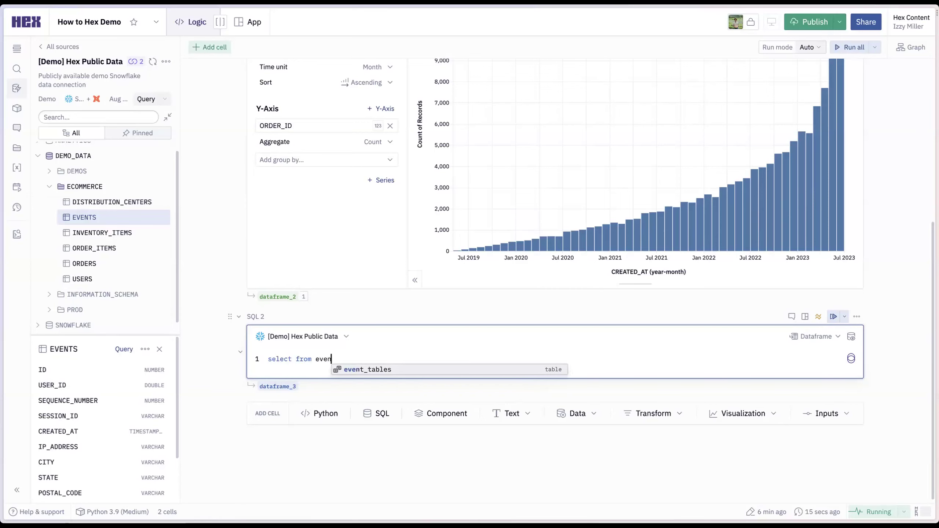
{"action": "key", "text": "BackSpace"}
{"action": "key", "text": "BackSpace"}
{"action": "type", "text": "eco"}
{"action": "key", "text": "BackSpace"}
{"action": "key", "text": "BackSpace"}
{"action": "key", "text": "BackSpace"}
{"action": "type", "text": "demo_data.ec"}
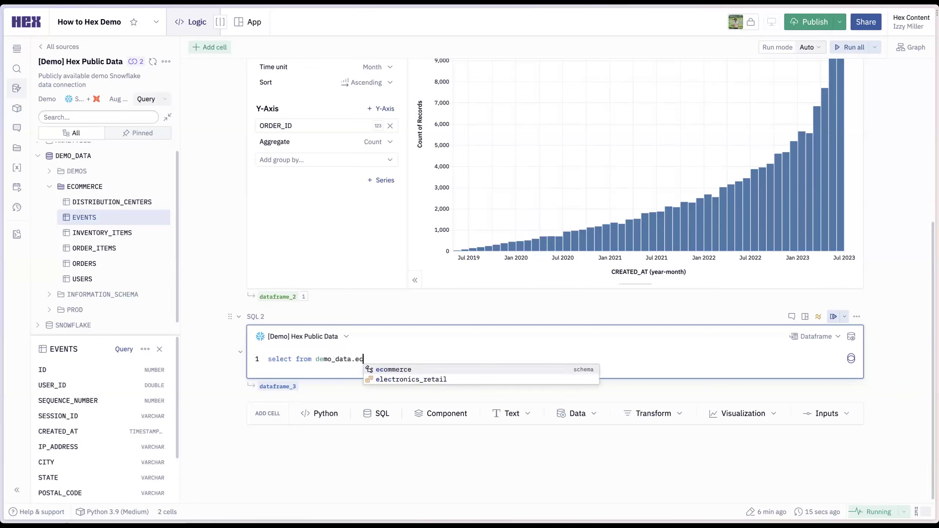
{"action": "key", "text": "Tab"}
{"action": "type", "text": ".ev"}
{"action": "key", "text": "Tab"}
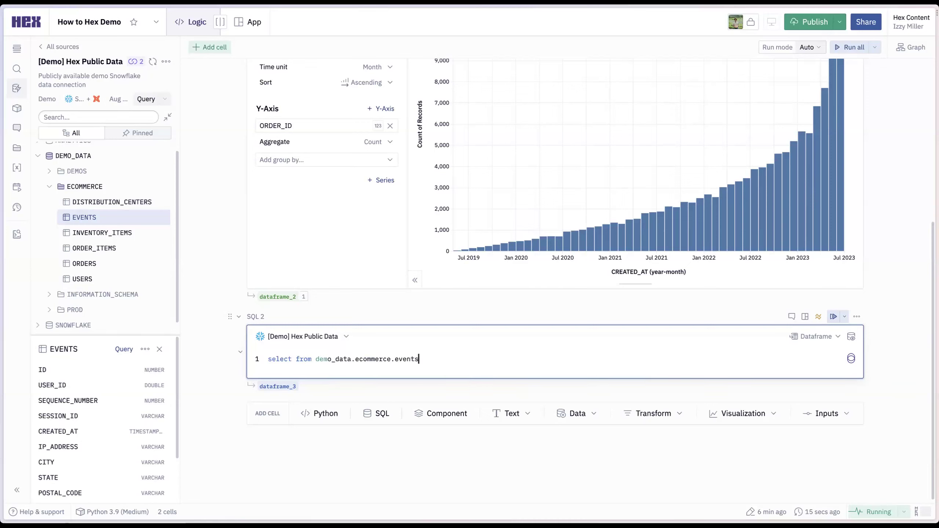
{"action": "left_click", "coordinate": [292, 360]}
{"action": "type", "text": "*"}
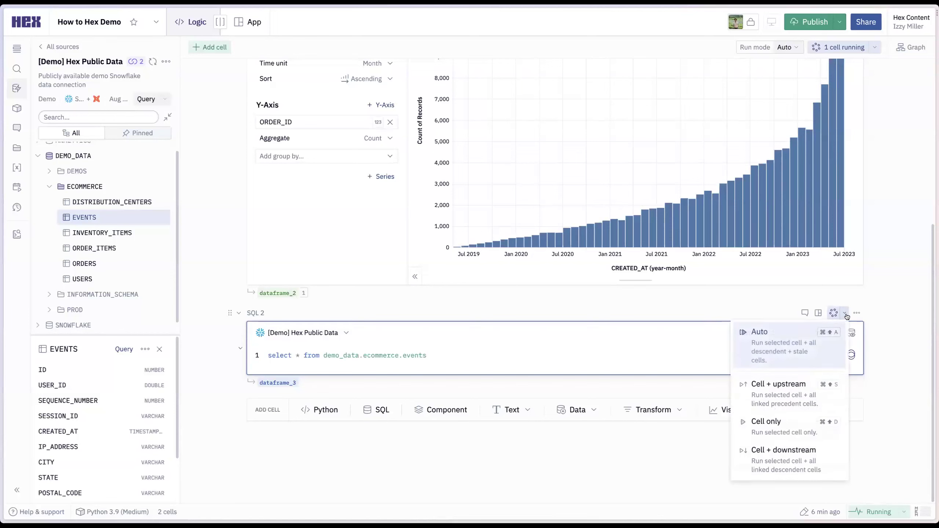
- Interrupt the running events query and set the SQL cell's return mode to Query instead of Dataframe
{"action": "left_click", "coordinate": [833, 313]}
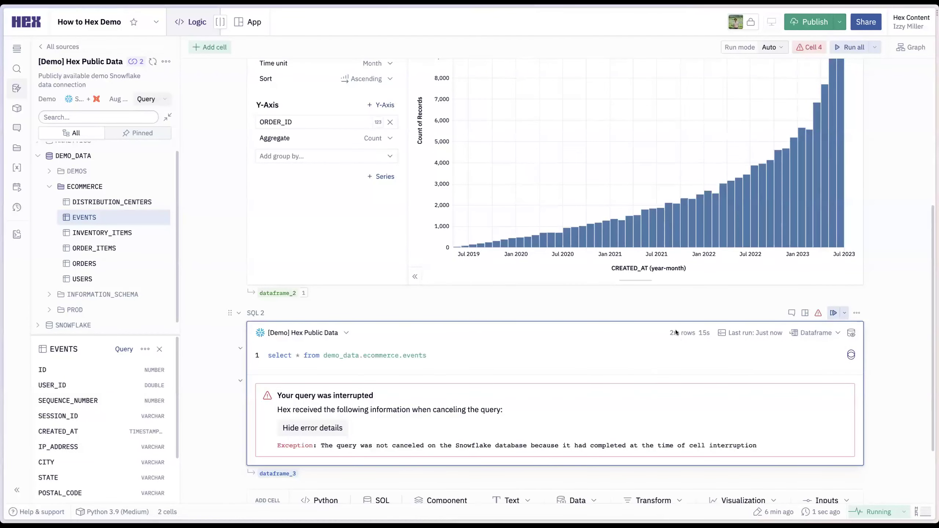
{"action": "scroll", "coordinate": [676, 332], "scroll_direction": "down", "scroll_amount": 3}
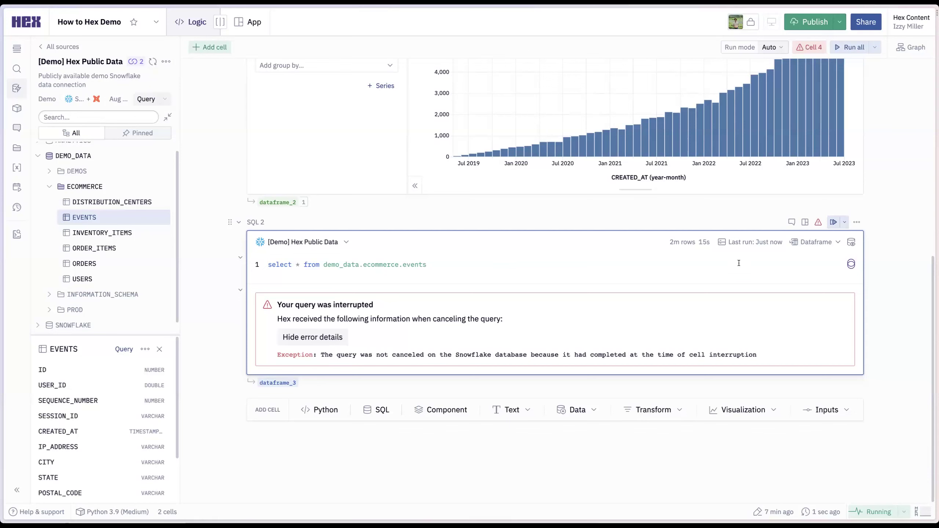
{"action": "left_click", "coordinate": [808, 242]}
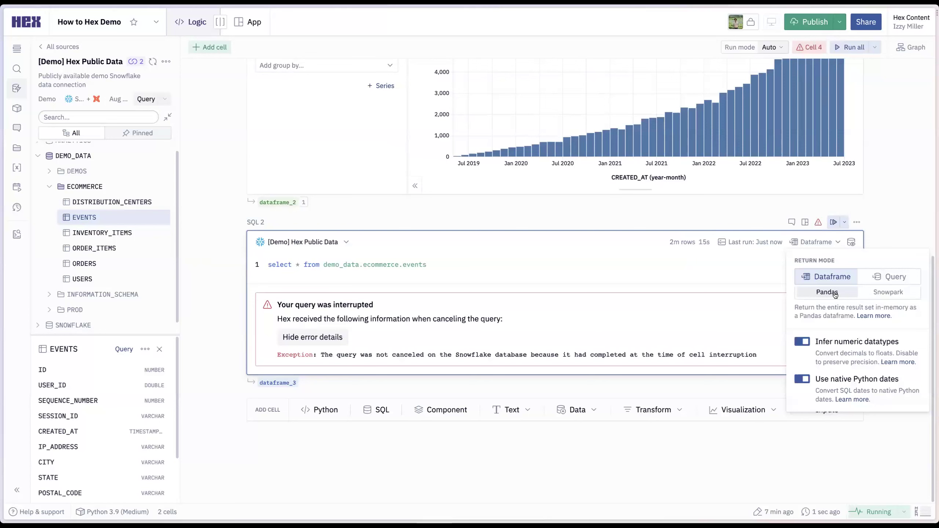
{"action": "left_click", "coordinate": [898, 277]}
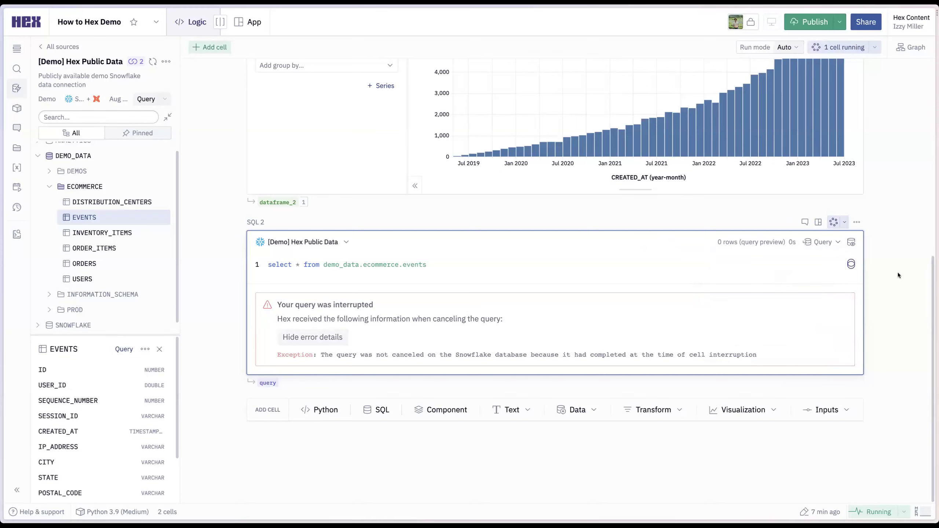
- Examine the events query preview, including its row count and the previewed event rows
{"action": "left_click_drag", "start_coordinate": [640, 243], "coordinate": [663, 243]}
{"action": "left_click", "coordinate": [673, 243]}
{"action": "scroll", "coordinate": [707, 277], "scroll_direction": "down", "scroll_amount": 2}
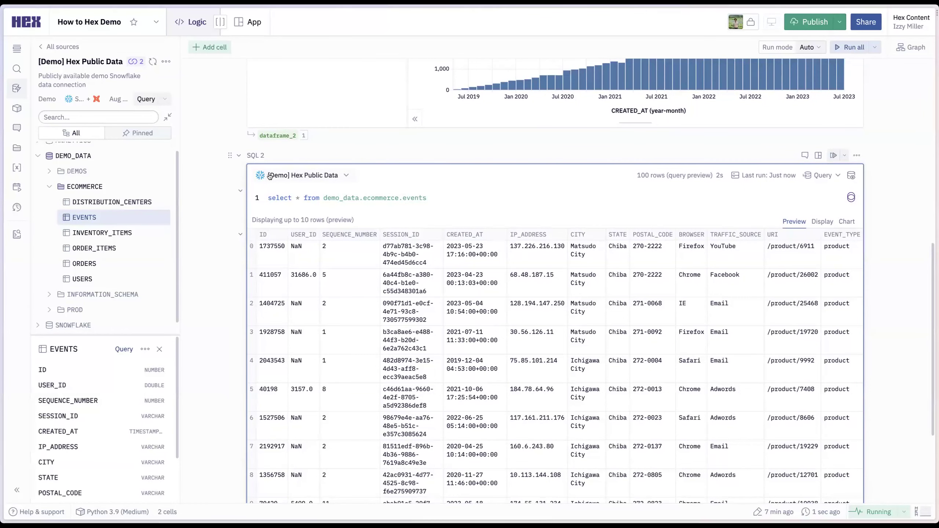
{"action": "scroll", "coordinate": [270, 185], "scroll_direction": "down", "scroll_amount": 1}
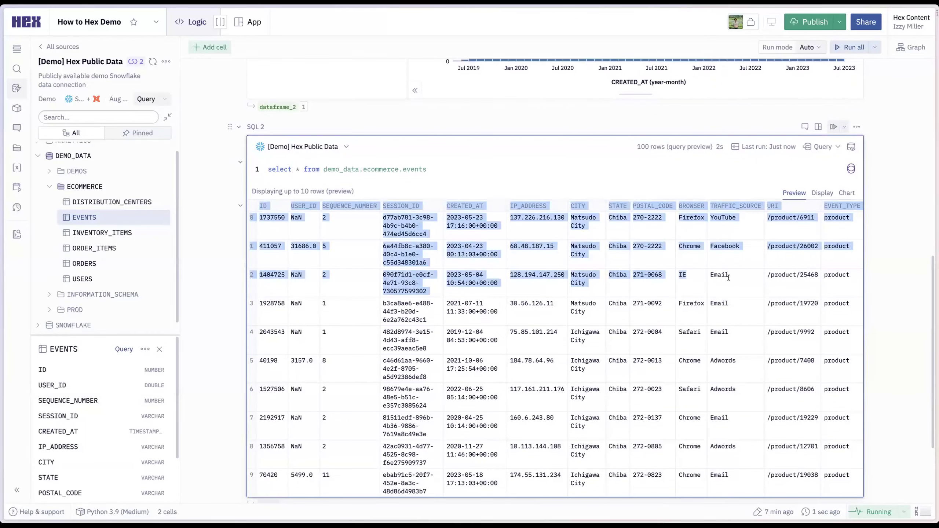
{"action": "scroll", "coordinate": [795, 222], "scroll_direction": "down", "scroll_amount": 1}
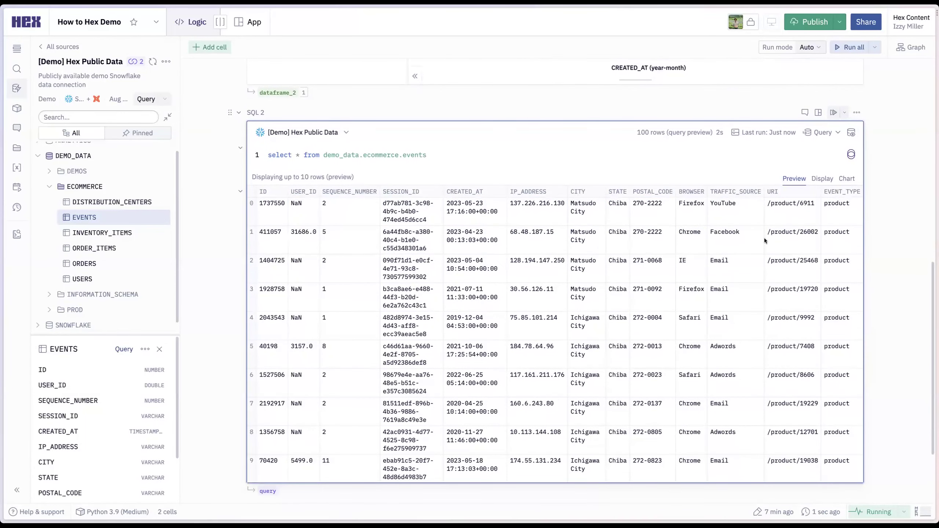
{"action": "scroll", "coordinate": [647, 227], "scroll_direction": "down", "scroll_amount": 1}
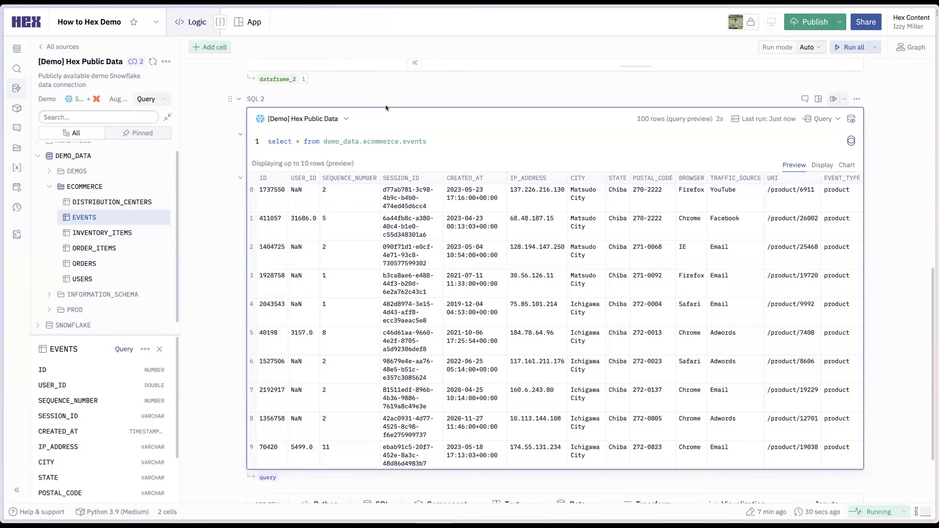
{"action": "scroll", "coordinate": [414, 118], "scroll_direction": "down", "scroll_amount": 1}
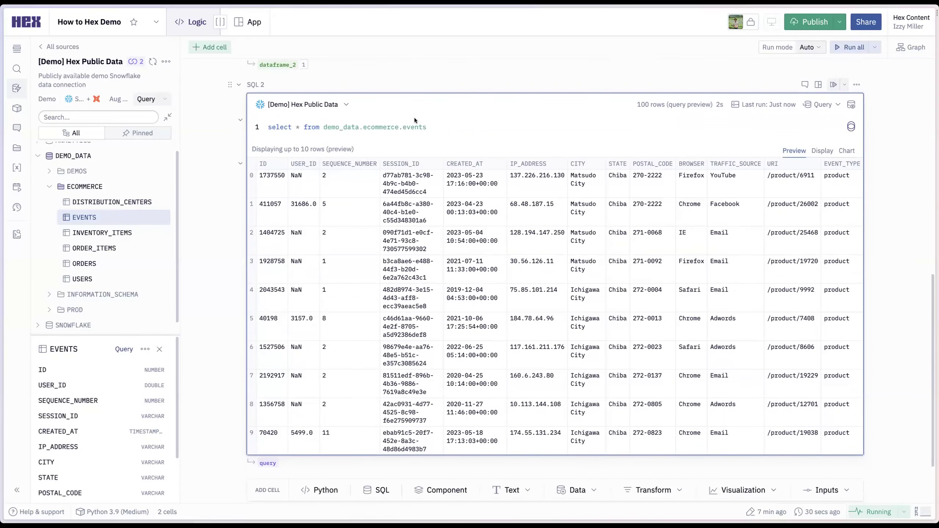
{"action": "mouse_move", "coordinate": [421, 123]}
{"action": "scroll", "coordinate": [367, 374], "scroll_direction": "down", "scroll_amount": 2}
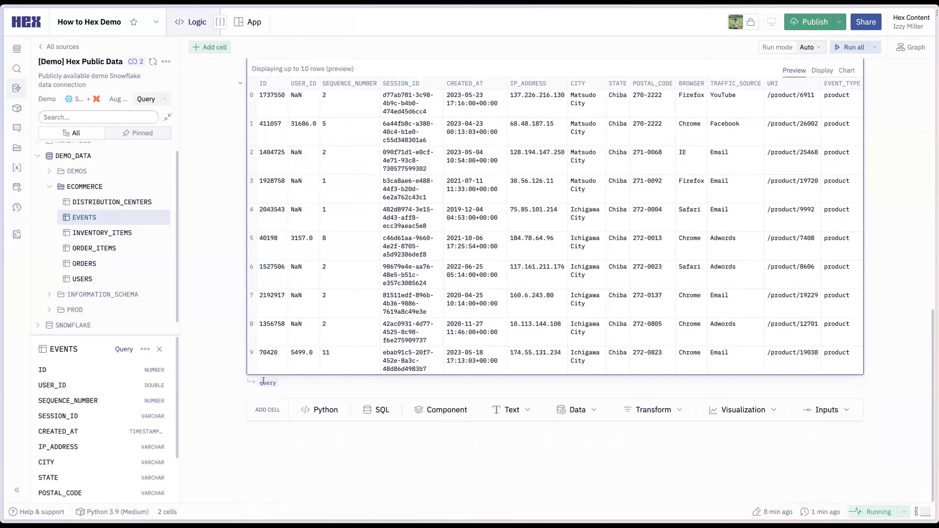
- Create a SQL cell that selects from the events cell's query output
{"action": "mouse_move", "coordinate": [263, 381]}
{"action": "left_click", "coordinate": [260, 466]}
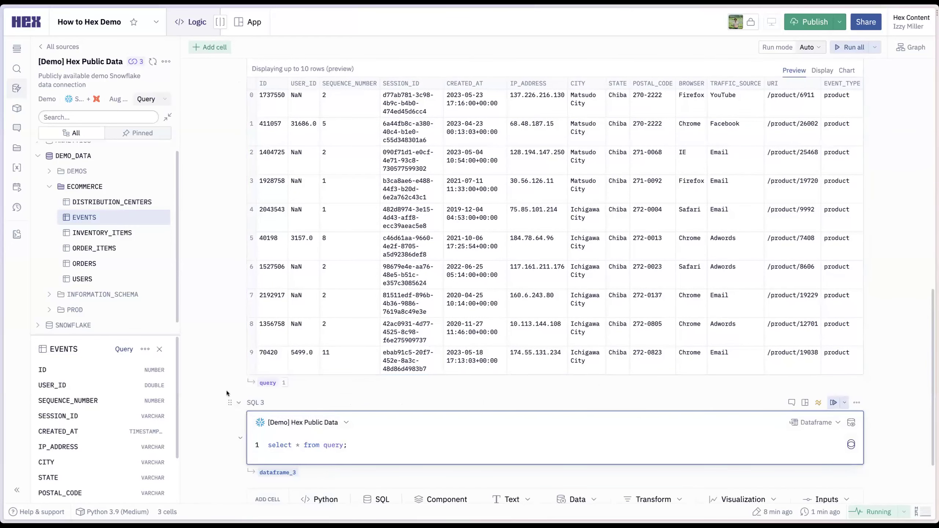
{"action": "scroll", "coordinate": [190, 332], "scroll_direction": "down", "scroll_amount": 2}
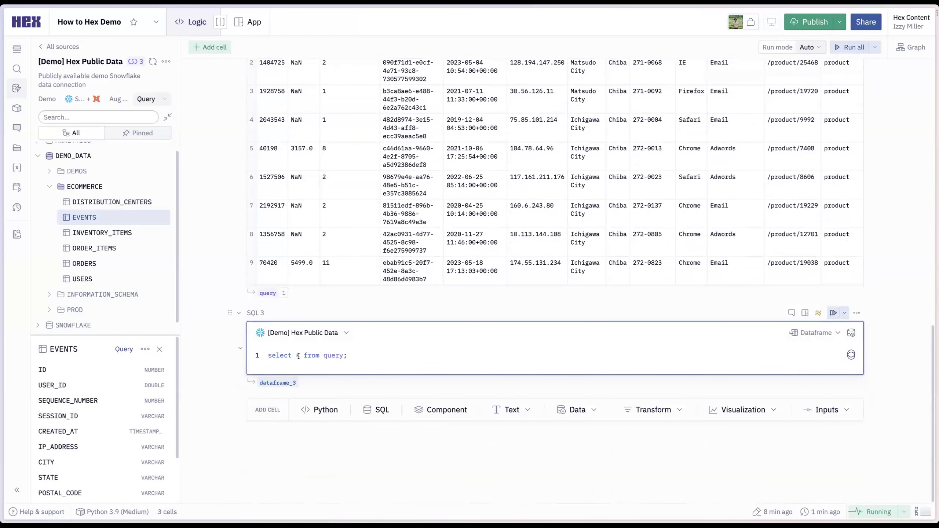
- Rewrite the new cell's SQL as select event_type, count(*) from query group by 1 and run it
{"action": "scroll", "coordinate": [333, 304], "scroll_direction": "up", "scroll_amount": 3}
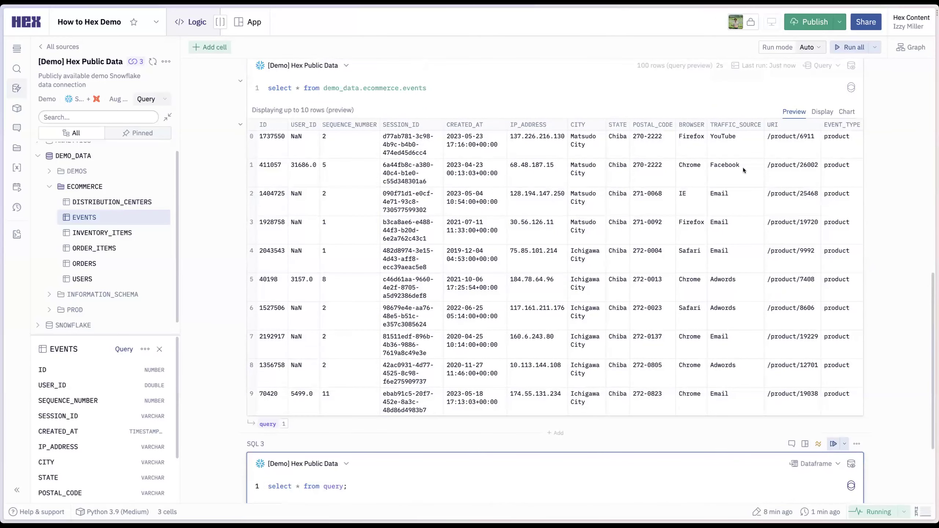
{"action": "scroll", "coordinate": [440, 273], "scroll_direction": "down", "scroll_amount": 2}
{"action": "key", "text": "BackSpace"}
{"action": "type", "text": "event_type"}
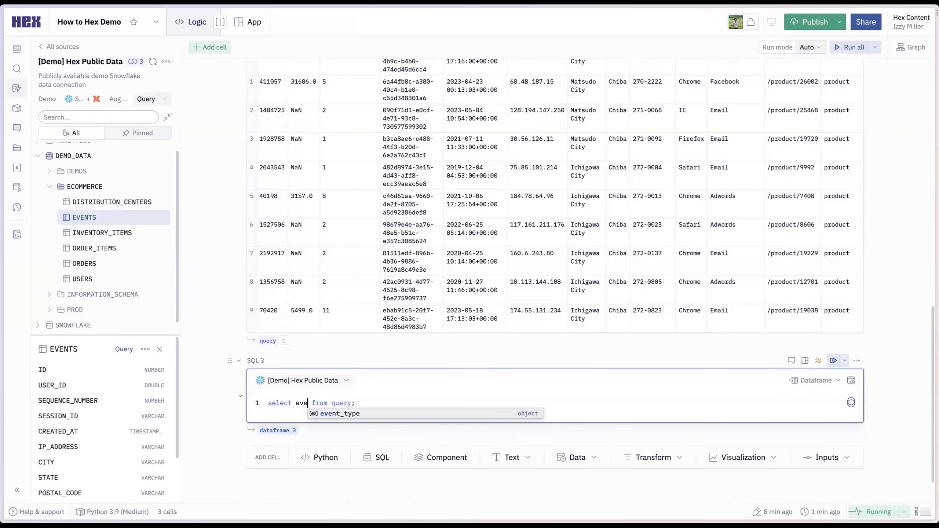
{"action": "type", "text": ", count(*)"}
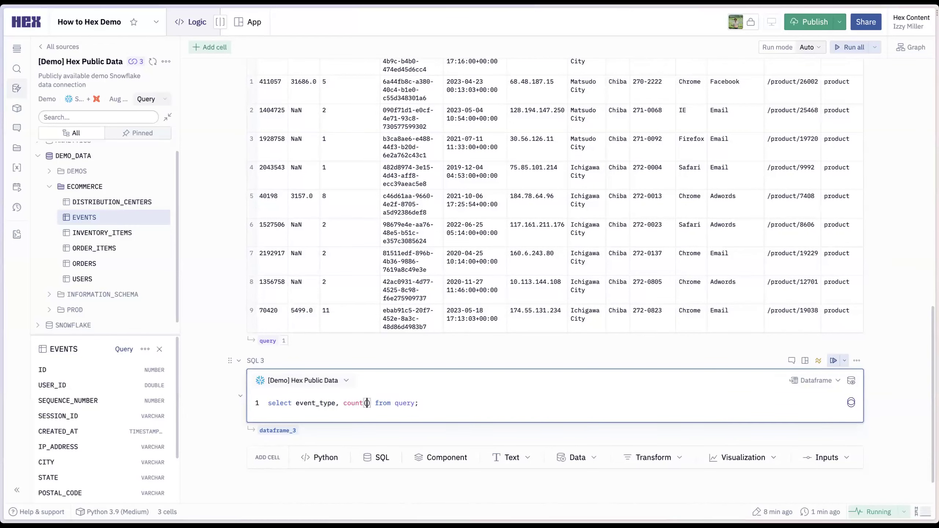
{"action": "key", "text": "BackSpace"}
{"action": "type", "text": "group by 1"}
{"action": "scroll", "coordinate": [253, 390], "scroll_direction": "down", "scroll_amount": 1}
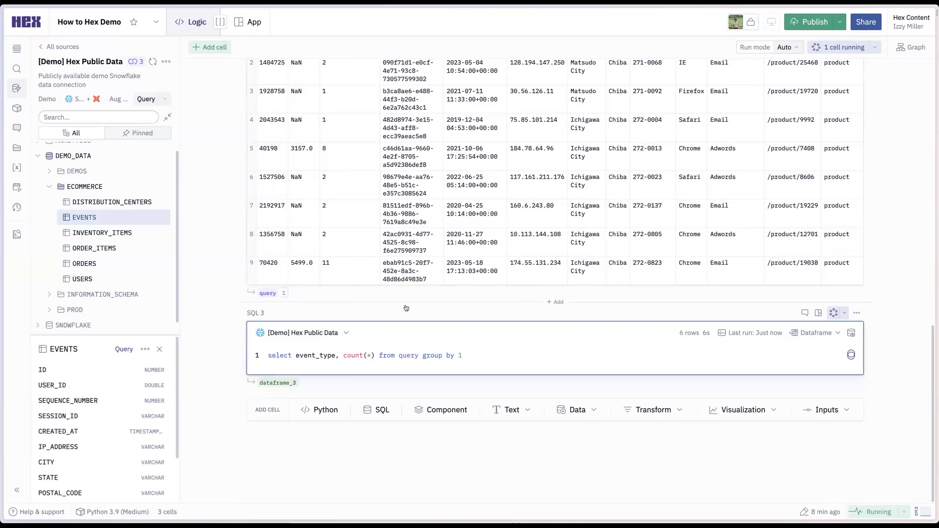
{"action": "scroll", "coordinate": [693, 255], "scroll_direction": "down", "scroll_amount": 1}
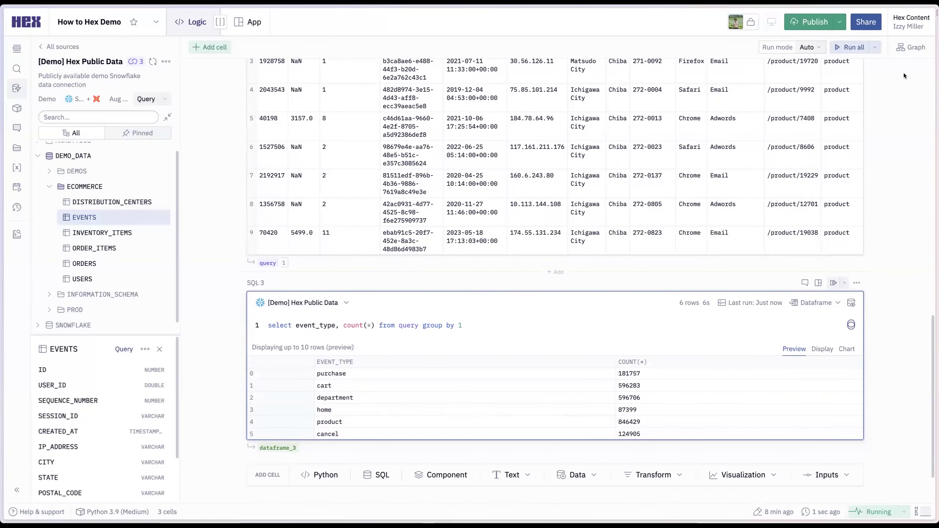
- Open the project graph and inspect the link between the events query cell and the event-type count cell
{"action": "left_click", "coordinate": [911, 47]}
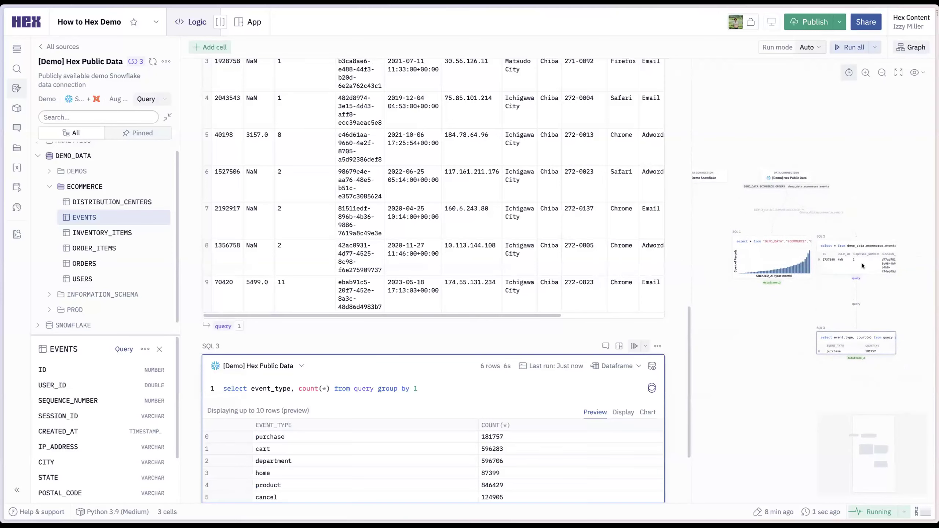
{"action": "left_click", "coordinate": [864, 267]}
{"action": "left_click", "coordinate": [867, 350]}
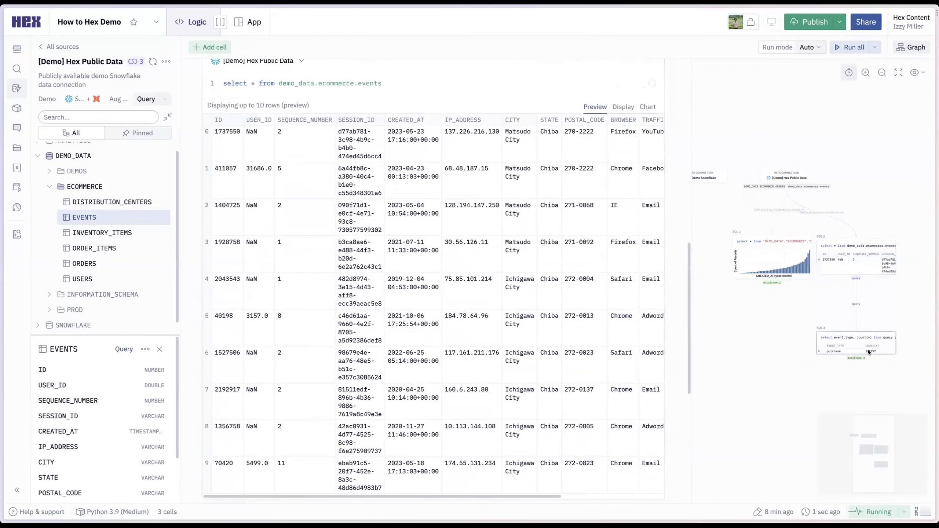
- Add where created_at > '2023-05-01' to the events query and run it, refreshing the dependent event-type counts
{"action": "scroll", "coordinate": [517, 198], "scroll_direction": "up", "scroll_amount": 8}
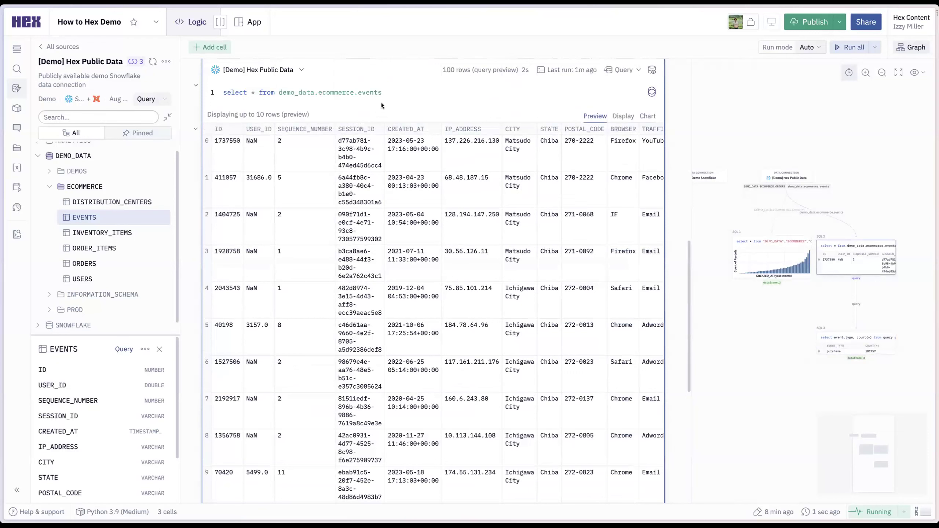
{"action": "left_click", "coordinate": [397, 95]}
{"action": "mouse_move", "coordinate": [342, 93]}
{"action": "type", "text": "wher"}
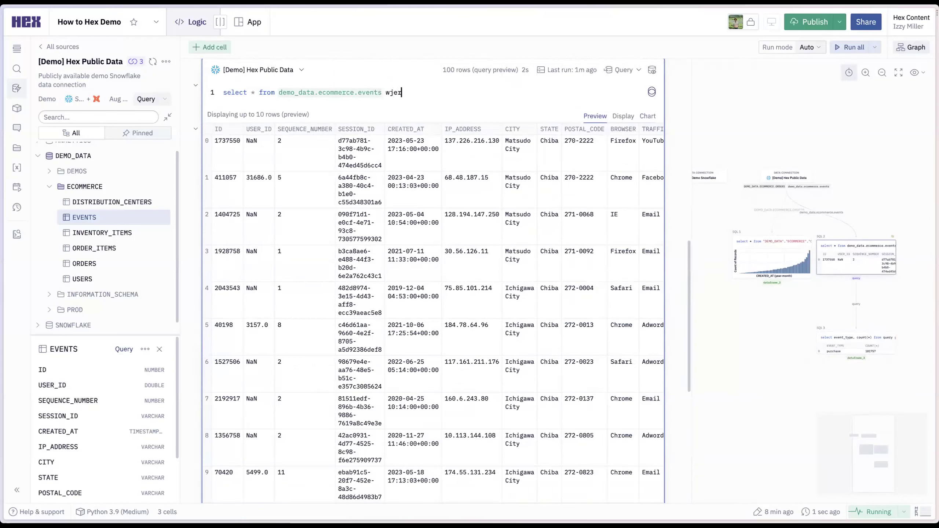
{"action": "type", "text": "e created_at >"}
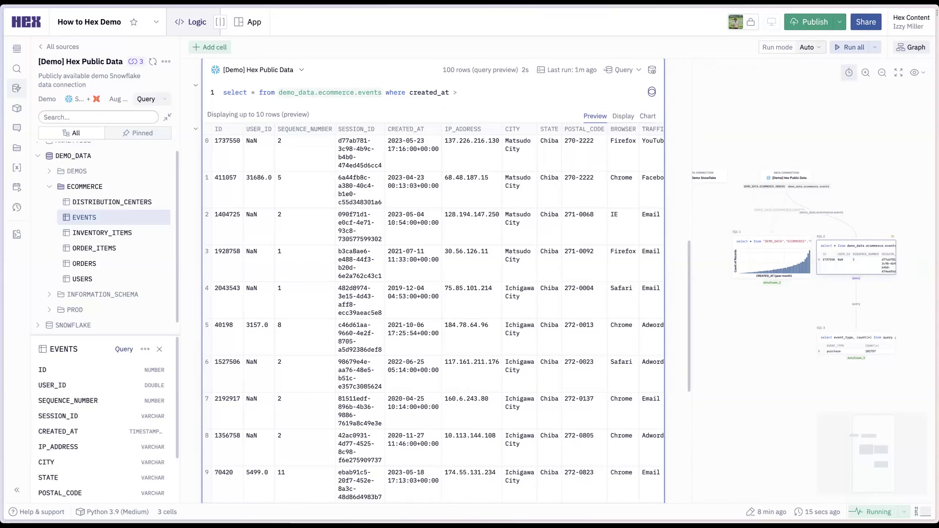
{"action": "type", "text": " '2023-05-01"}
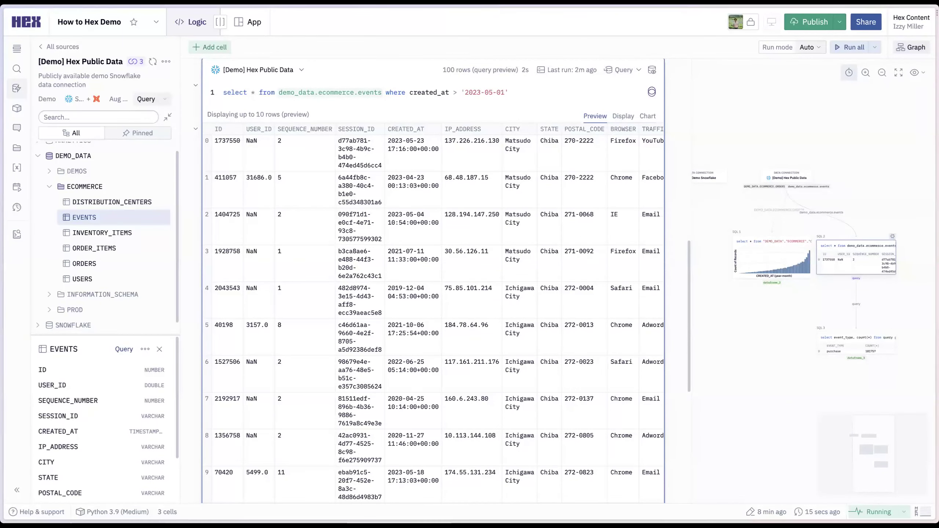
{"action": "scroll", "coordinate": [559, 209], "scroll_direction": "down", "scroll_amount": 6}
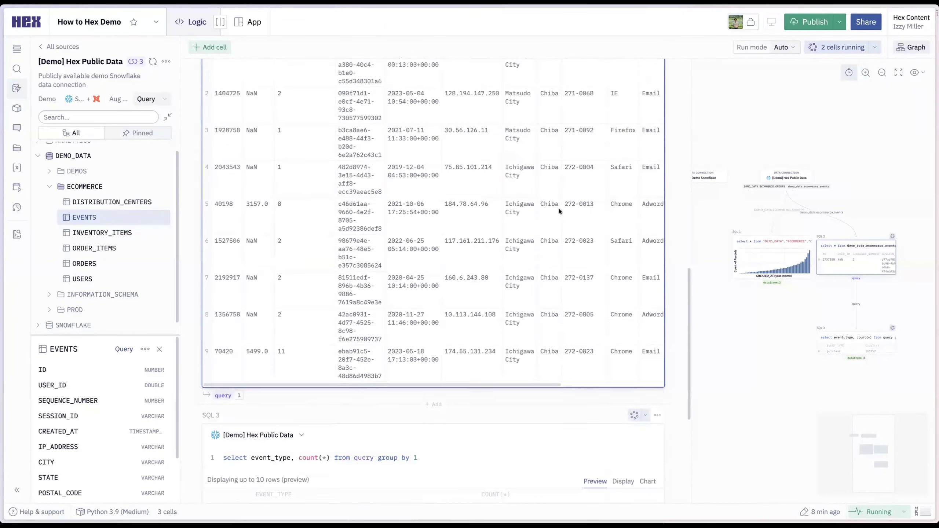
{"action": "scroll", "coordinate": [559, 209], "scroll_direction": "down", "scroll_amount": 5}
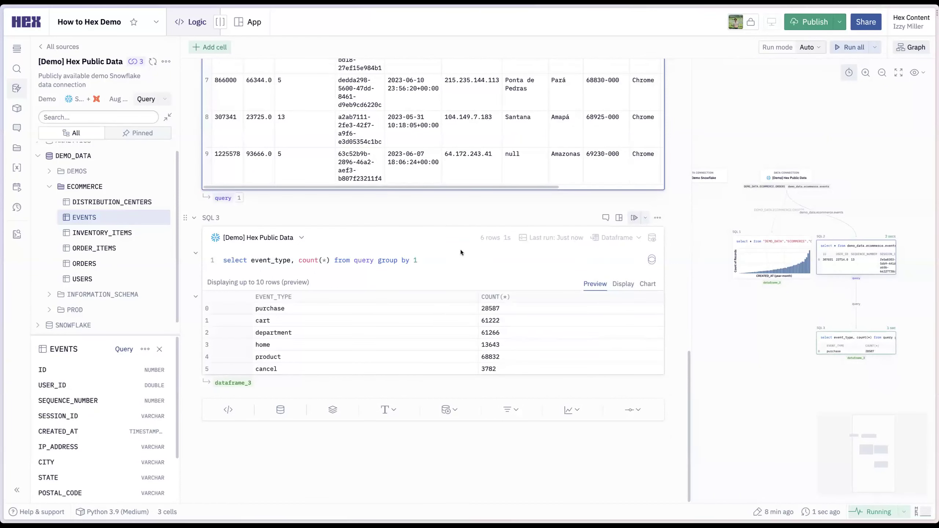
{"action": "scroll", "coordinate": [461, 250], "scroll_direction": "up", "scroll_amount": 9}
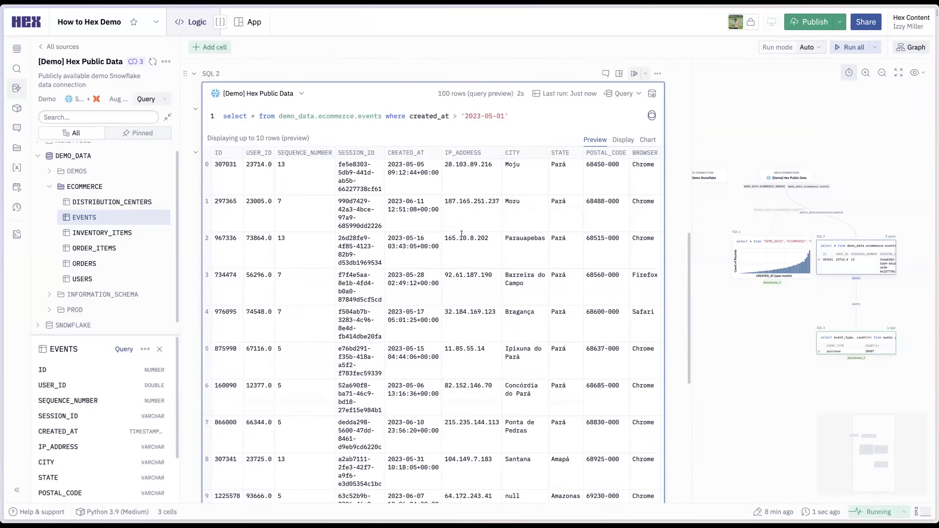
- Remove the where created_at filter from the events query and rerun it, refreshing the dependent event-type counts
{"action": "scroll", "coordinate": [526, 309], "scroll_direction": "down", "scroll_amount": 2}
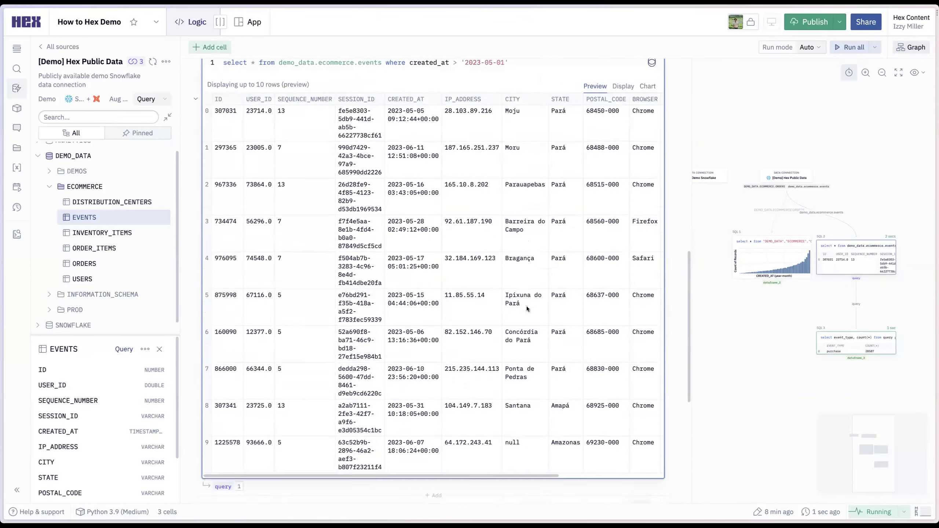
{"action": "scroll", "coordinate": [527, 308], "scroll_direction": "down", "scroll_amount": 5}
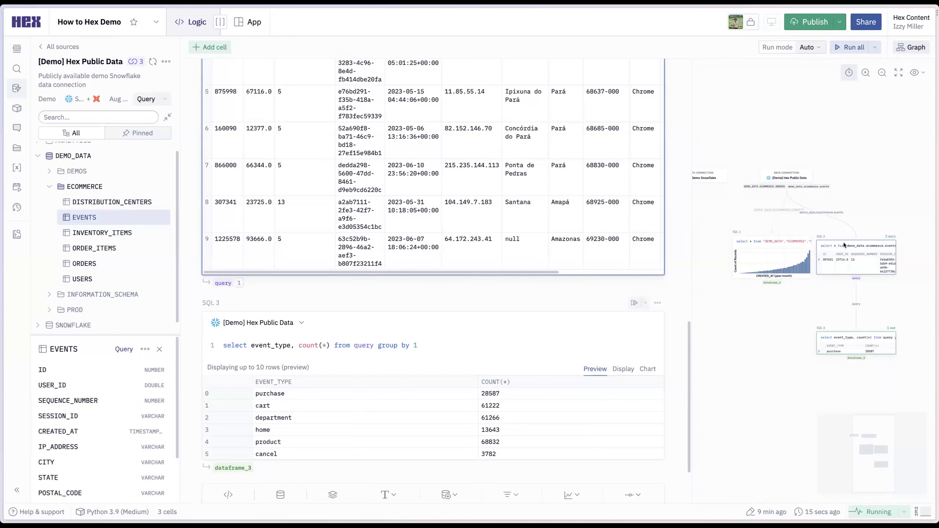
{"action": "left_click", "coordinate": [855, 342]}
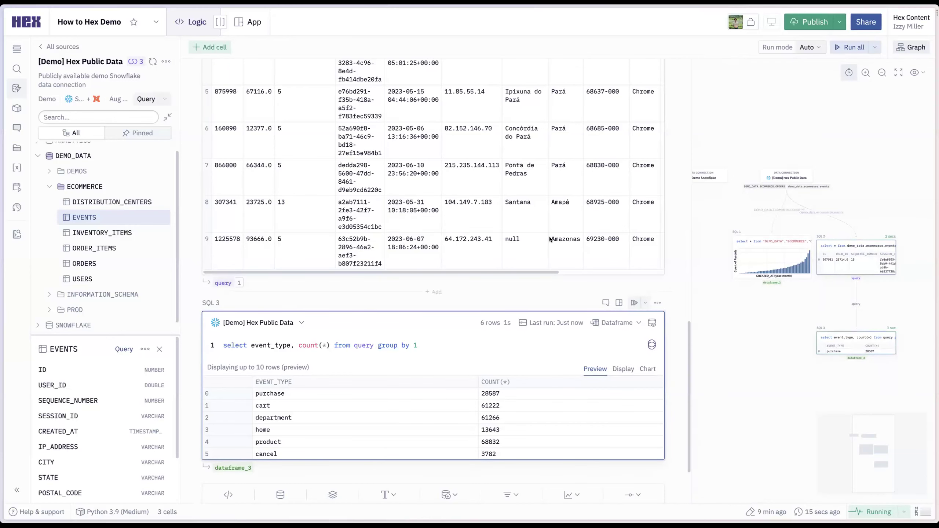
{"action": "scroll", "coordinate": [550, 239], "scroll_direction": "up", "scroll_amount": 6}
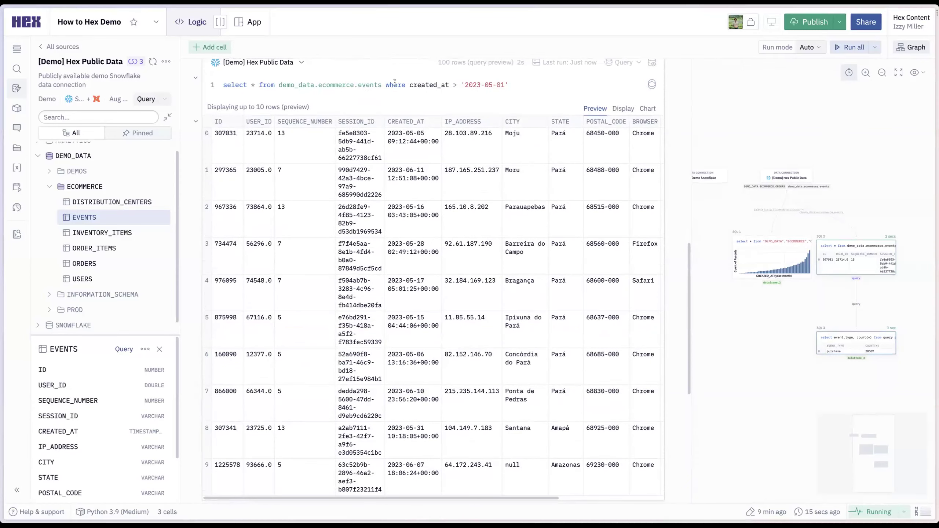
{"action": "left_click_drag", "start_coordinate": [386, 85], "coordinate": [585, 92]}
{"action": "key", "text": "BackSpace"}
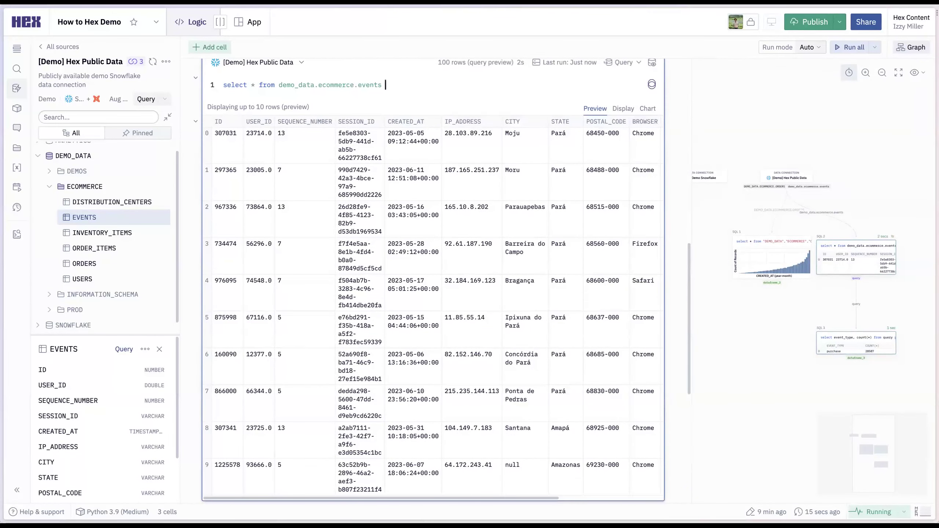
{"action": "scroll", "coordinate": [503, 279], "scroll_direction": "down", "scroll_amount": 5}
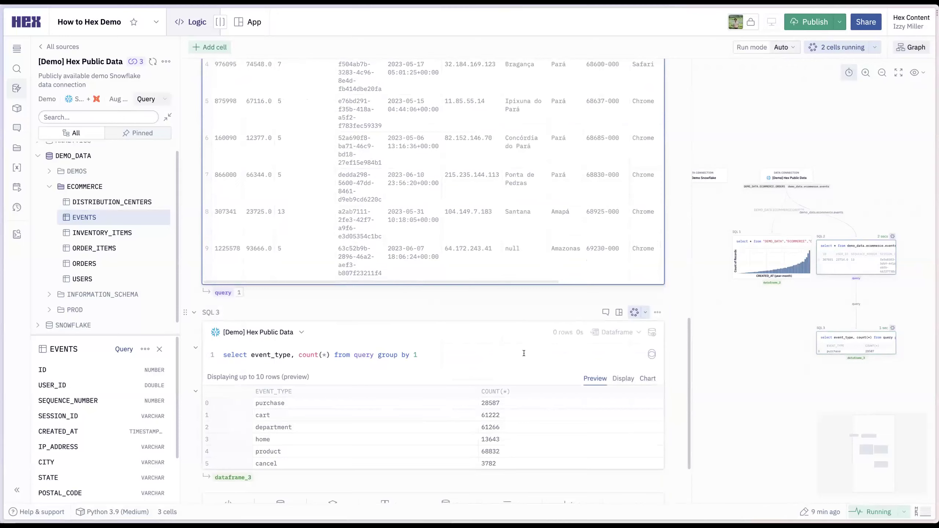
{"action": "scroll", "coordinate": [475, 342], "scroll_direction": "down", "scroll_amount": 3}
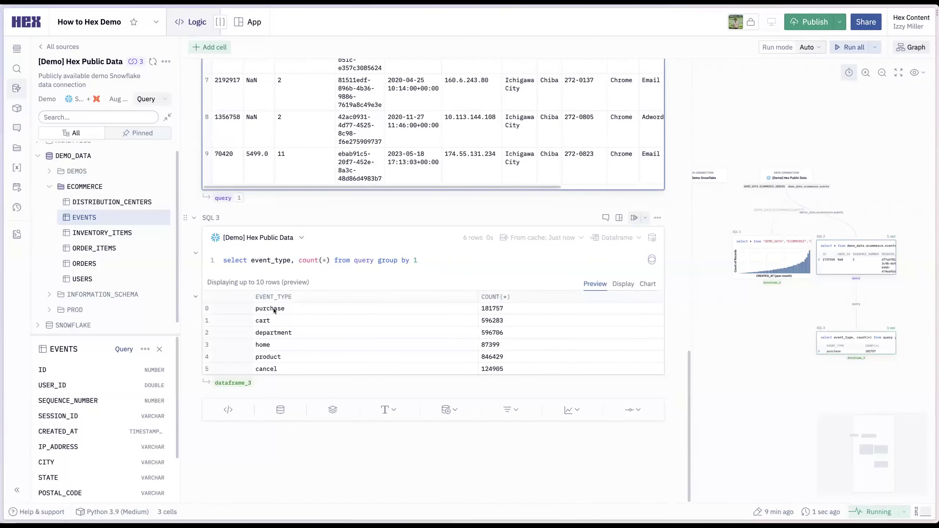
- Show the event-type counts as a grouped column chart, run the cell, and inspect the product and cancel bars
{"action": "left_click", "coordinate": [648, 283]}
{"action": "scroll", "coordinate": [546, 272], "scroll_direction": "down", "scroll_amount": 4}
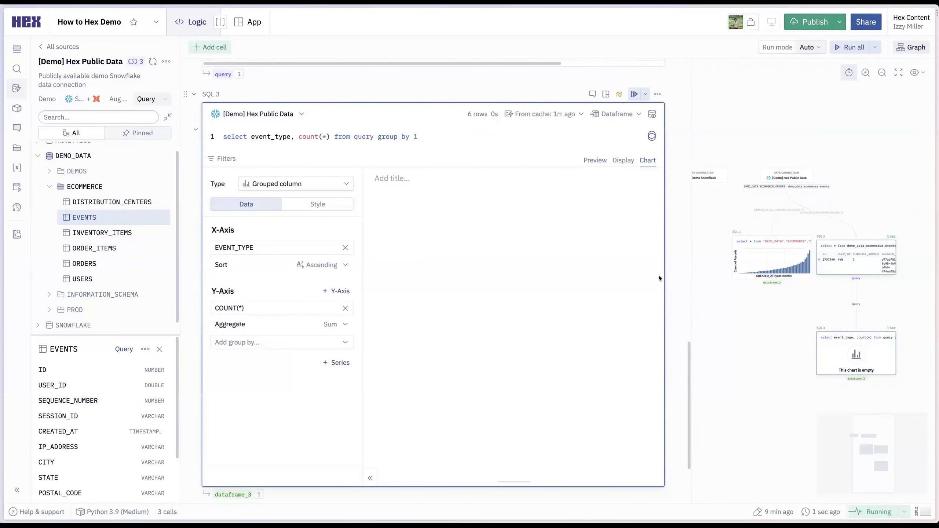
{"action": "left_click", "coordinate": [635, 94]}
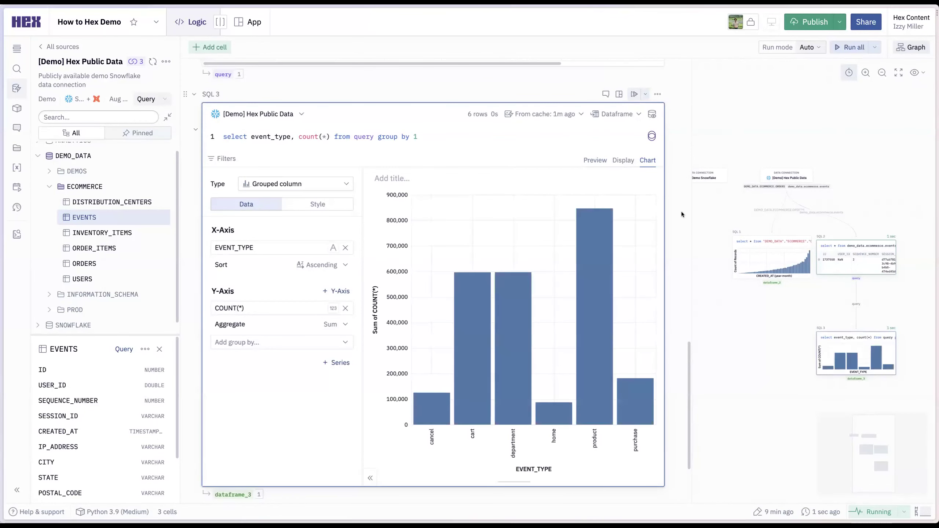
{"action": "scroll", "coordinate": [681, 211], "scroll_direction": "down", "scroll_amount": 3}
{"action": "mouse_move", "coordinate": [595, 260]}
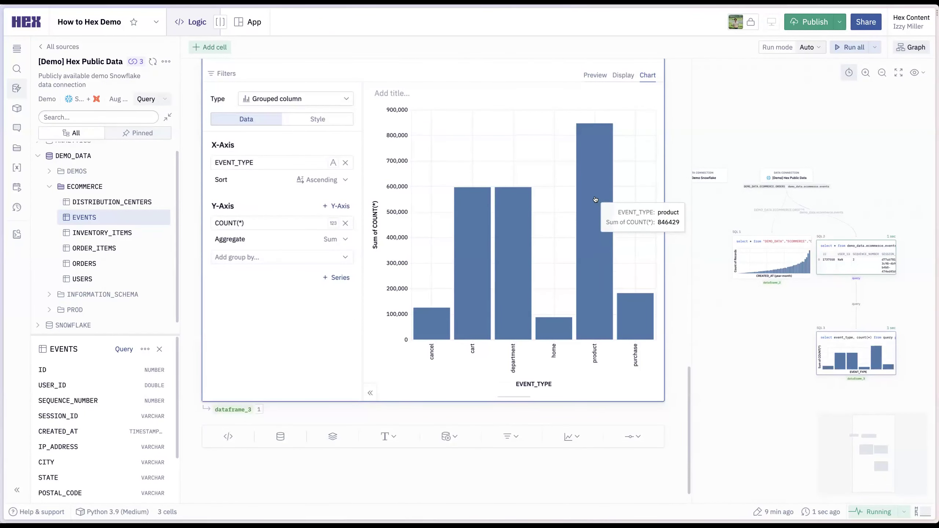
{"action": "mouse_move", "coordinate": [633, 314]}
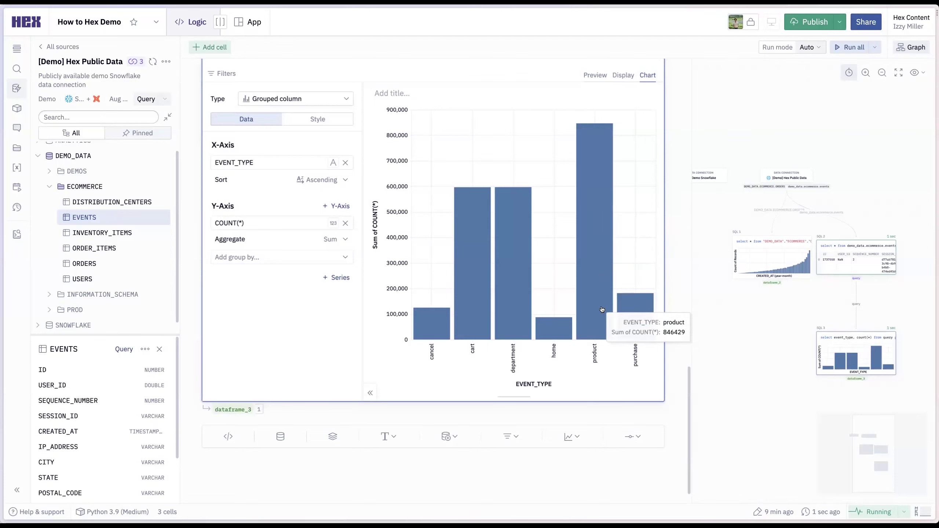
{"action": "mouse_move", "coordinate": [435, 320]}
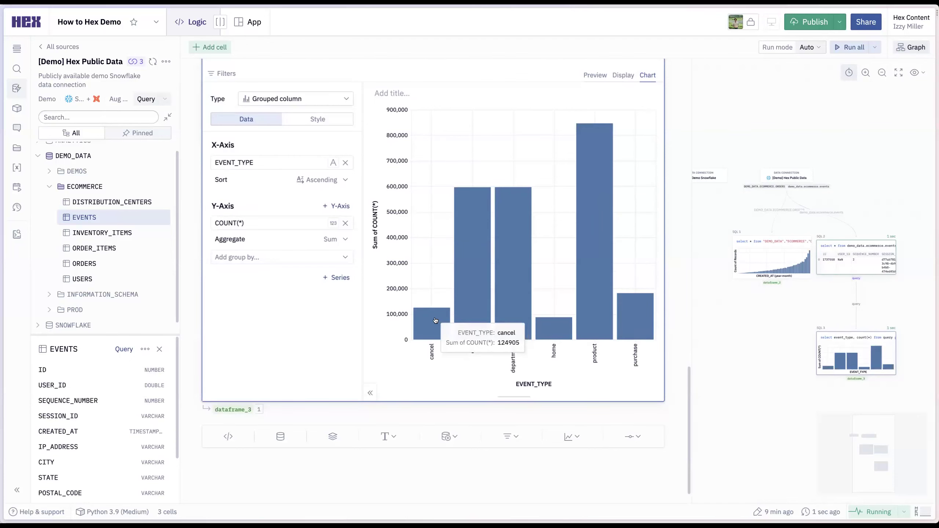
- Duplicate the event-type count cell, including its chart, to a new cell
{"action": "scroll", "coordinate": [363, 122], "scroll_direction": "up", "scroll_amount": 3}
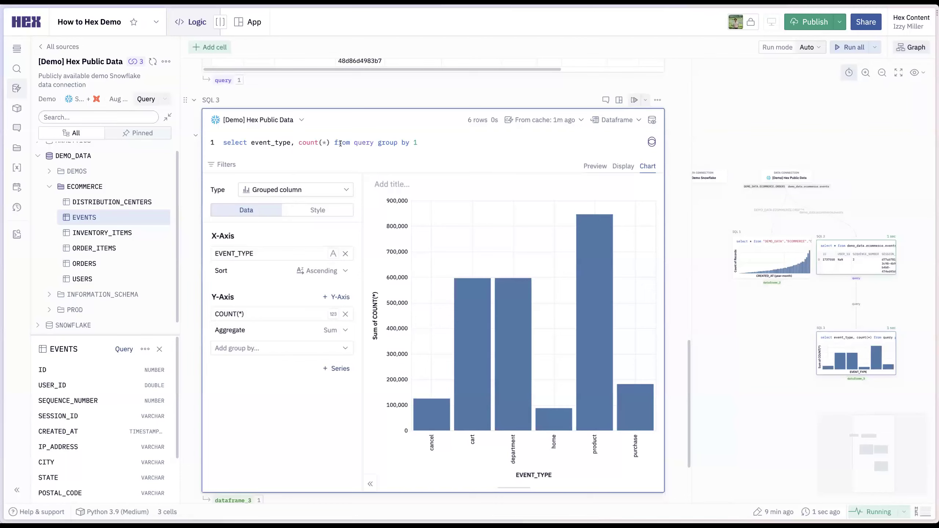
{"action": "scroll", "coordinate": [340, 144], "scroll_direction": "down", "scroll_amount": 1}
{"action": "left_click", "coordinate": [657, 96]}
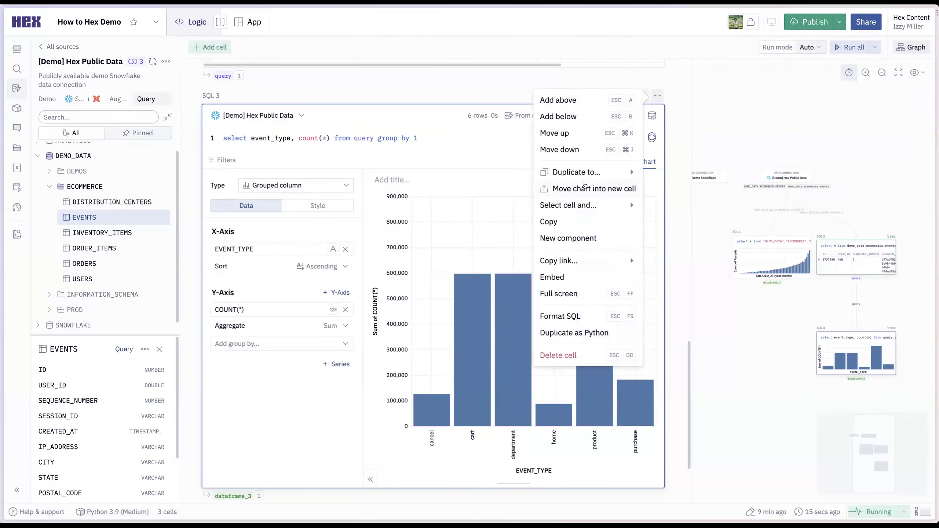
{"action": "mouse_move", "coordinate": [583, 174]}
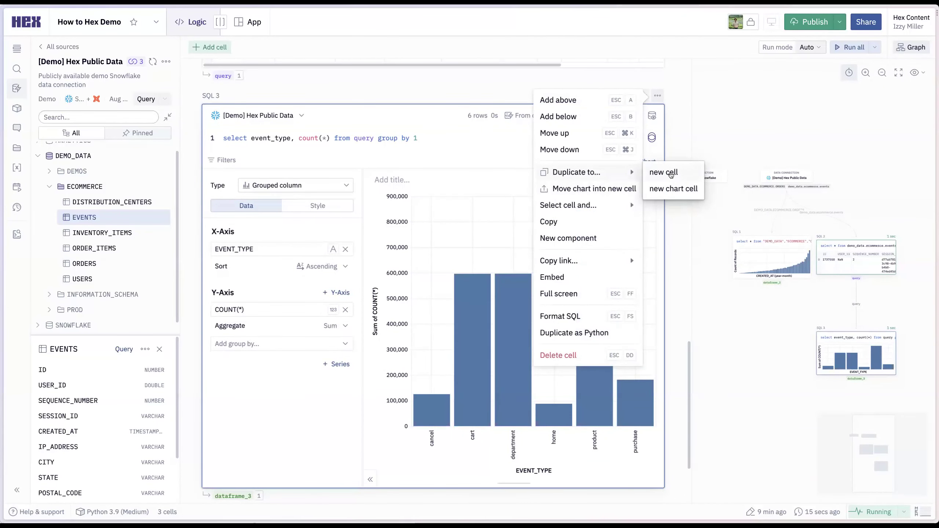
{"action": "left_click", "coordinate": [671, 175]}
{"action": "scroll", "coordinate": [393, 393], "scroll_direction": "down", "scroll_amount": 4}
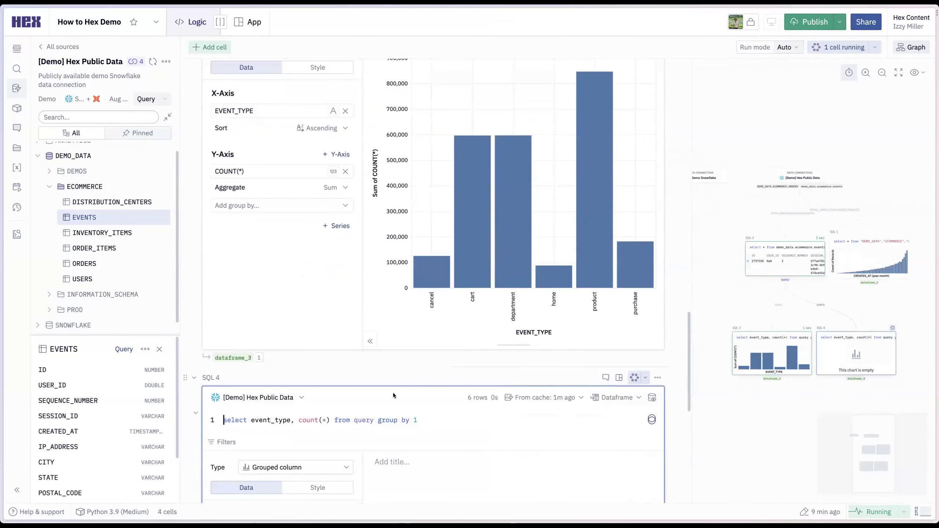
- Format the duplicated cell's SQL across multiple lines
{"action": "scroll", "coordinate": [393, 393], "scroll_direction": "down", "scroll_amount": 5}
{"action": "left_click_drag", "start_coordinate": [251, 254], "coordinate": [329, 254]}
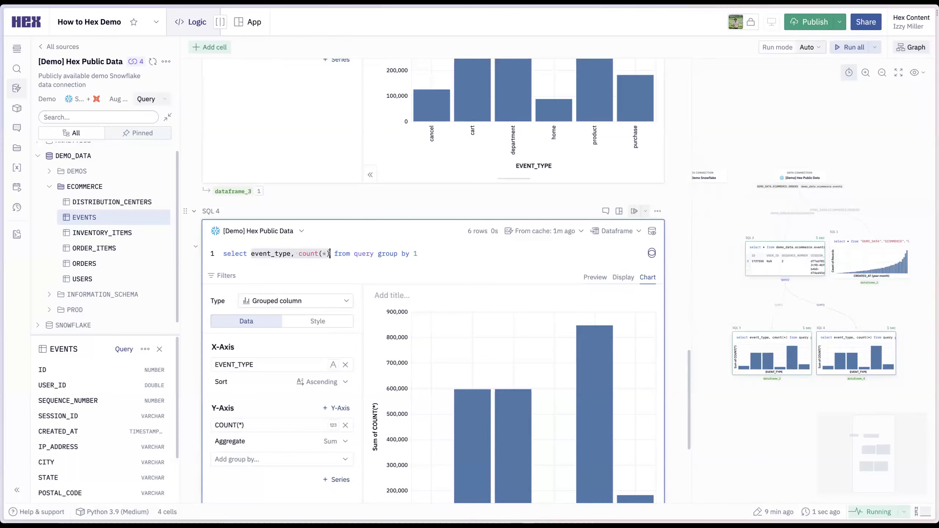
{"action": "scroll", "coordinate": [405, 254], "scroll_direction": "down", "scroll_amount": 1}
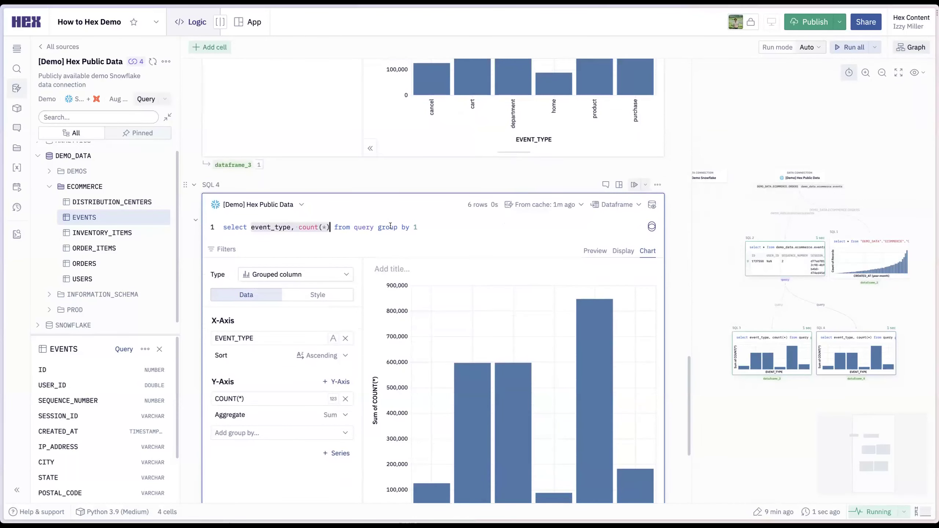
{"action": "key", "text": "Escape"}
{"action": "key", "text": "alt+shift+f"}
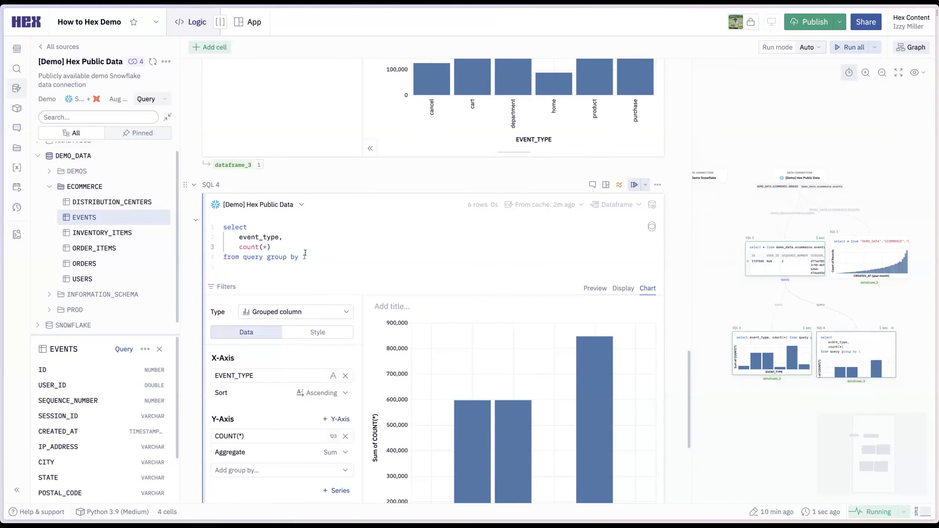
- Ask Magic to edit the duplicated cell: list_agg our events into session sequences by event_type, and then find the top event sequences that lead to a purchase
{"action": "left_click", "coordinate": [286, 237]}
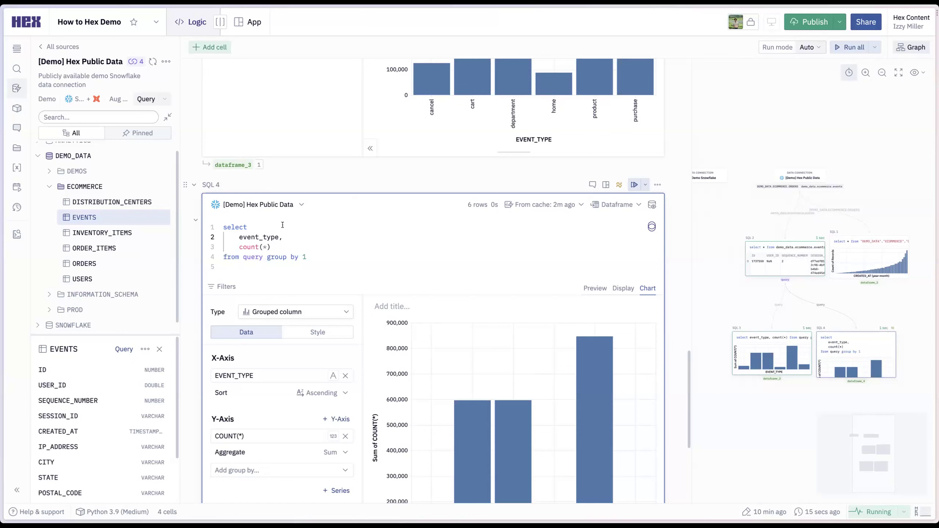
{"action": "key", "text": "super+k"}
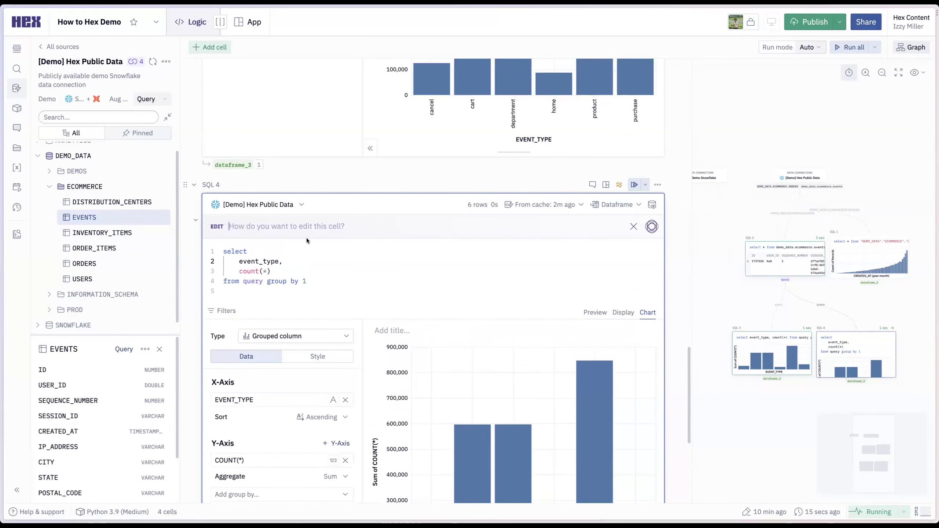
{"action": "left_click", "coordinate": [651, 226]}
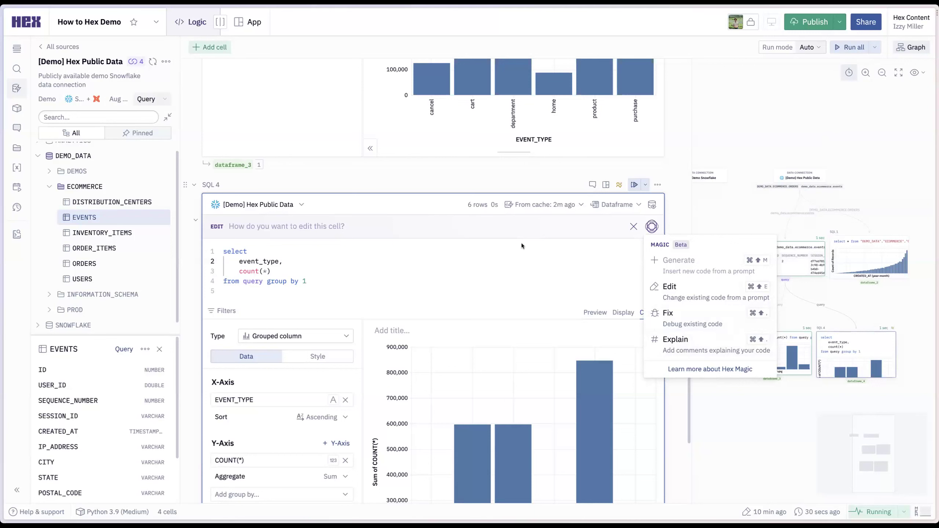
{"action": "left_click", "coordinate": [517, 232]}
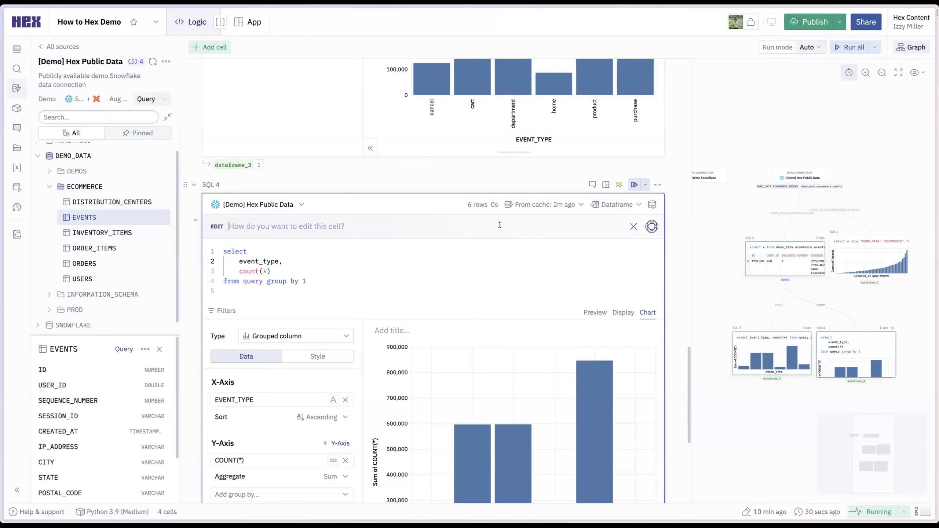
{"action": "type", "text": "list_agg our events into session sequences by event_t"}
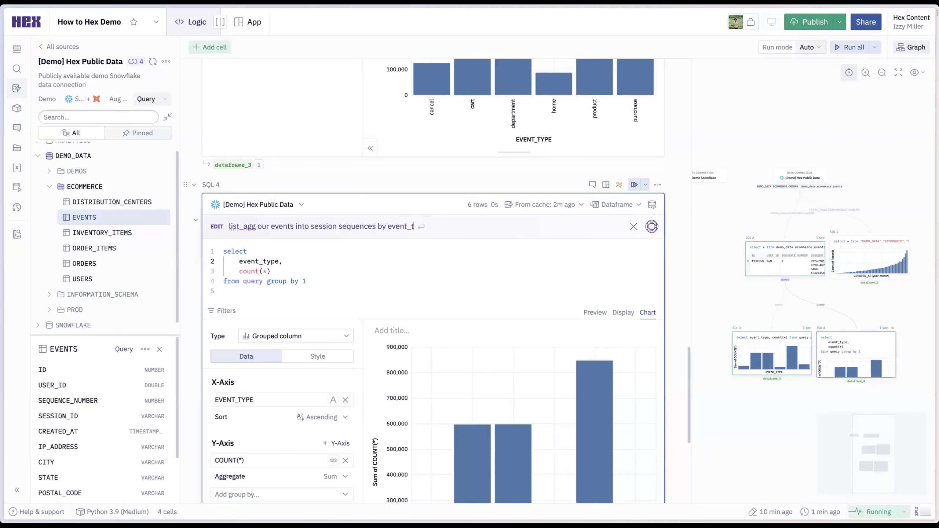
{"action": "type", "text": "ype, and then find the top event sequences that lead to a purchase v"}
{"action": "key", "text": "Return"}
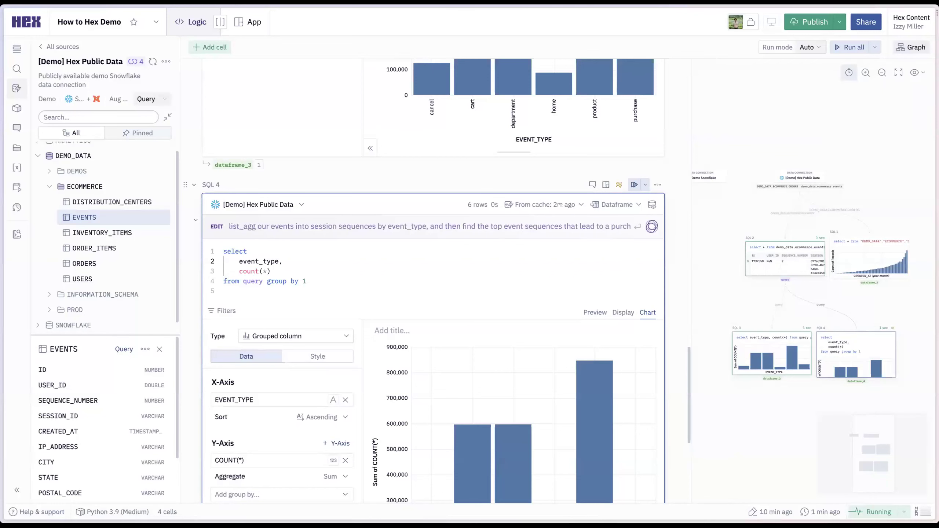
- Keep and run the Magic-generated session sequence query, and show its output as a display table
{"action": "scroll", "coordinate": [446, 243], "scroll_direction": "down", "scroll_amount": 3}
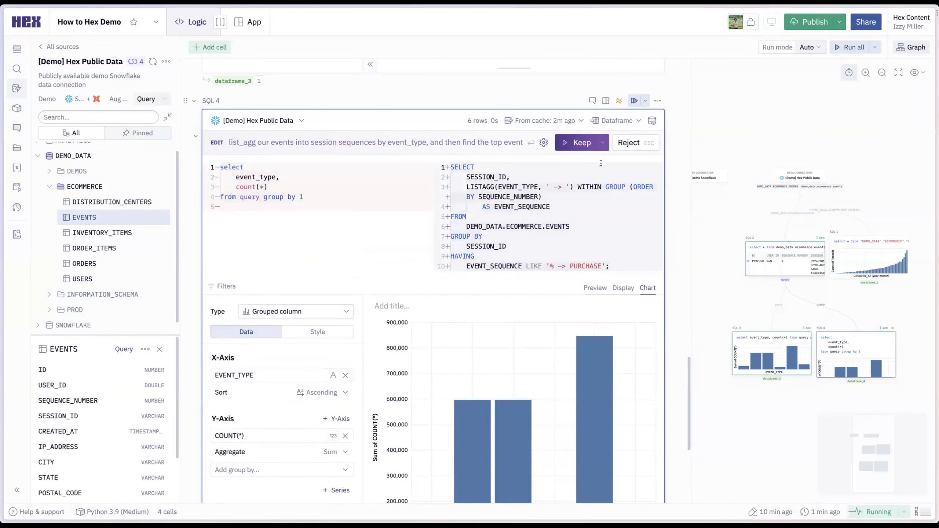
{"action": "left_click", "coordinate": [583, 143]}
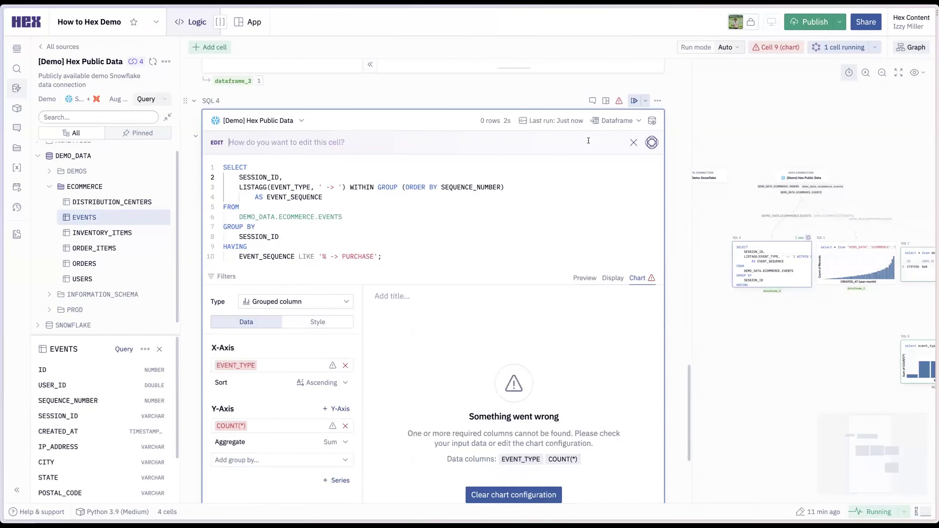
{"action": "left_click", "coordinate": [615, 279]}
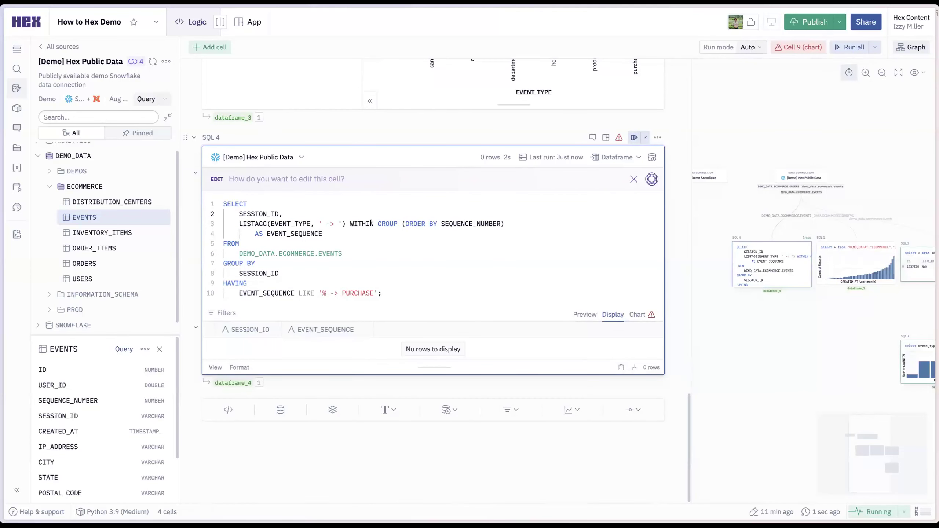
- Change PURCHASE to lowercase purchase in the HAVING clause of the sequence query and rerun it
{"action": "double_click", "coordinate": [361, 298]}
{"action": "type", "text": "purchase"}
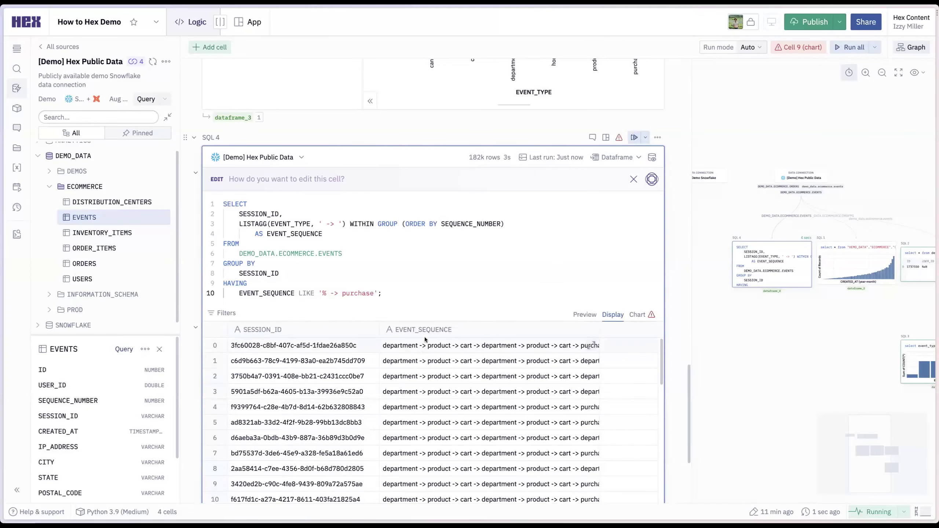
{"action": "scroll", "coordinate": [430, 304], "scroll_direction": "down", "scroll_amount": 3}
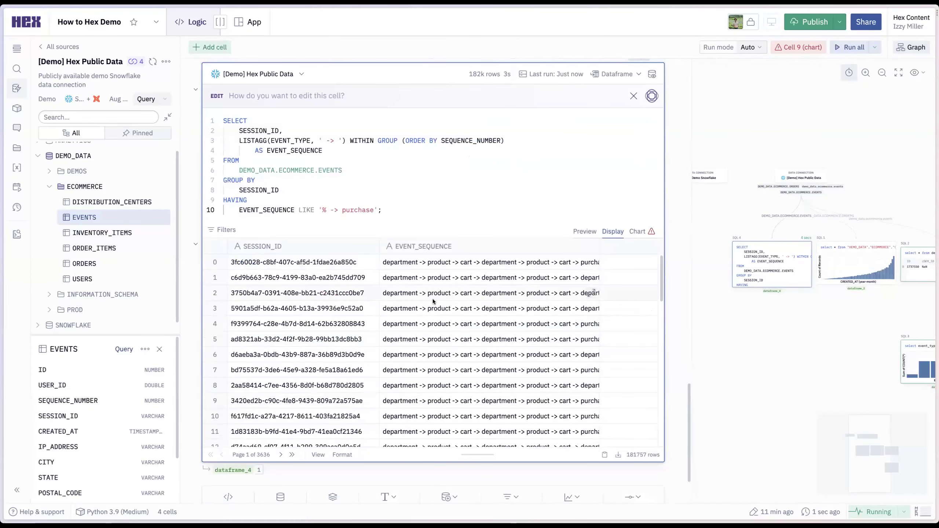
- Ask Magic to add a count of the most popular sequences and sort by that, and keep the edited query
{"action": "left_click", "coordinate": [367, 152]}
{"action": "scroll", "coordinate": [367, 153], "scroll_direction": "up", "scroll_amount": 3}
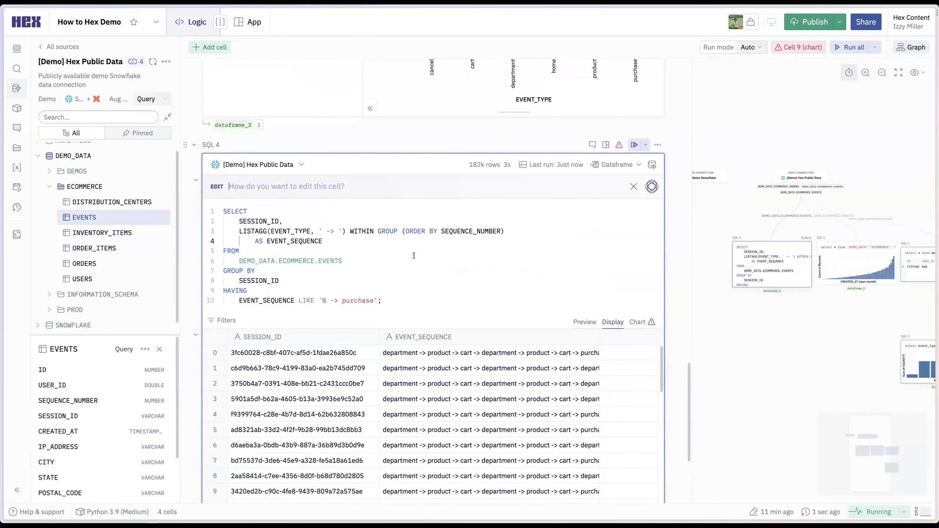
{"action": "type", "text": "add a count of the most popular s"}
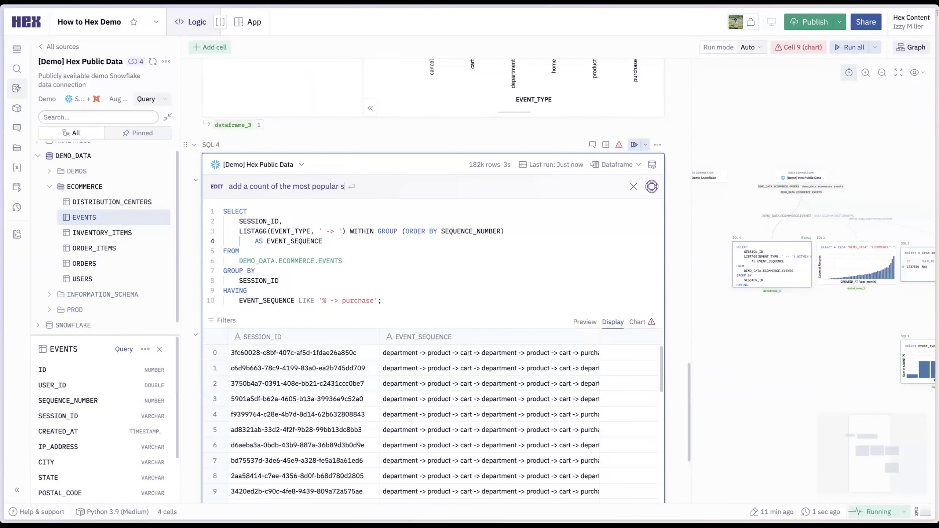
{"action": "type", "text": "equences and sort by that"}
{"action": "key", "text": "Return"}
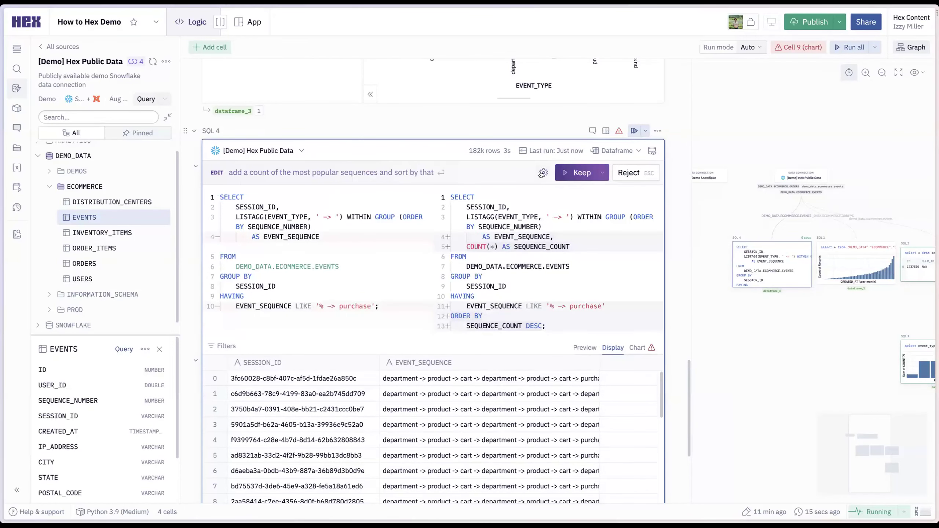
{"action": "left_click", "coordinate": [579, 174]}
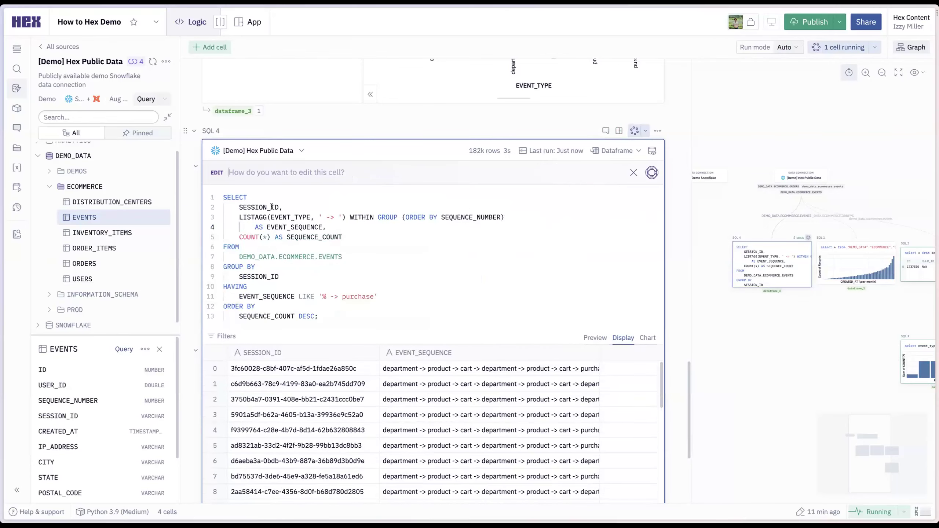
- Remove SESSION_ID from the SELECT list of the sequence query and group by 1 instead of SESSION_ID
{"action": "left_click", "coordinate": [209, 207]}
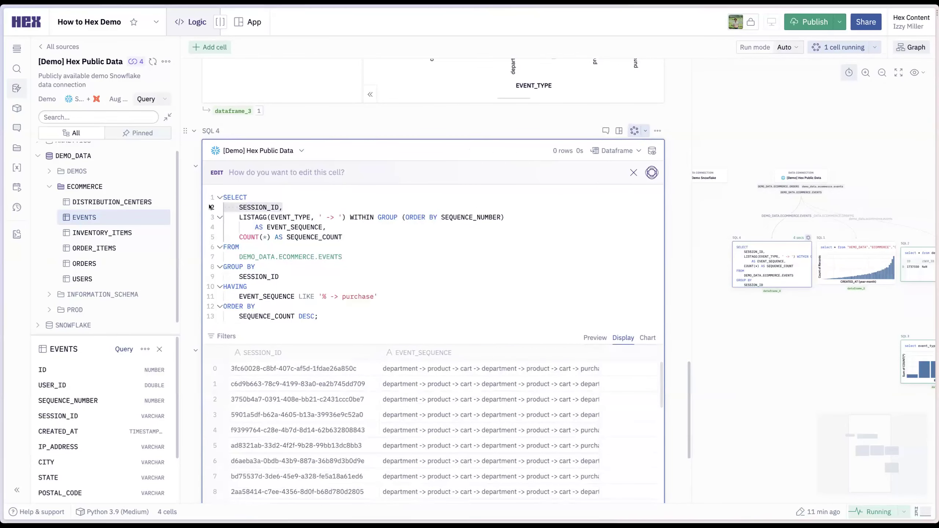
{"action": "key", "text": "BackSpace"}
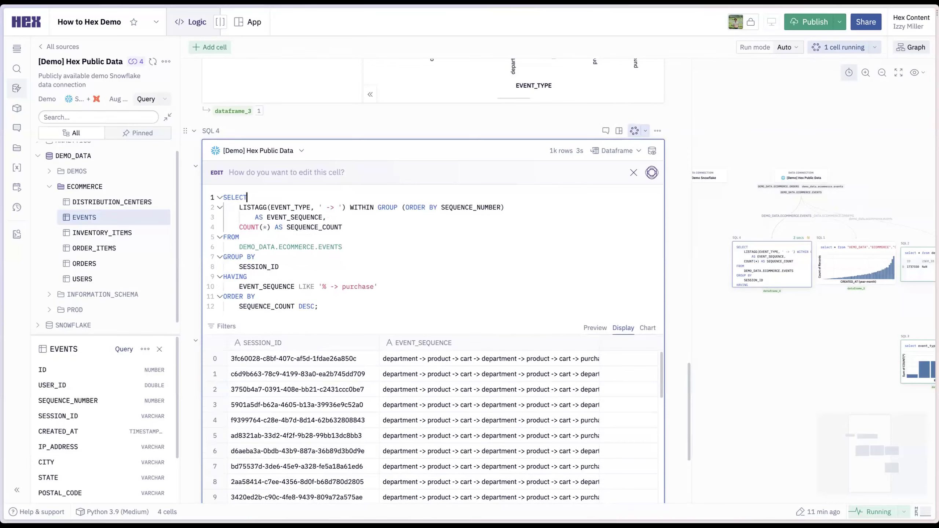
{"action": "double_click", "coordinate": [269, 266]}
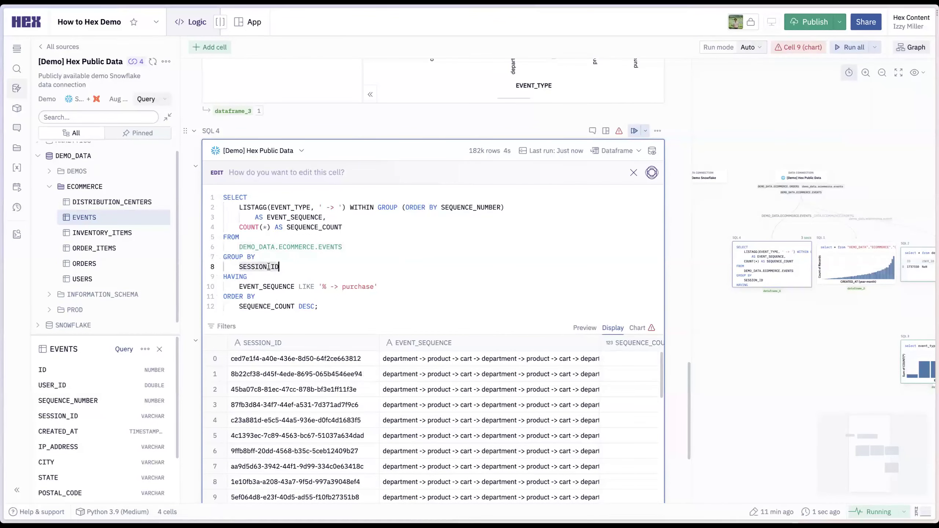
{"action": "type", "text": "1"}
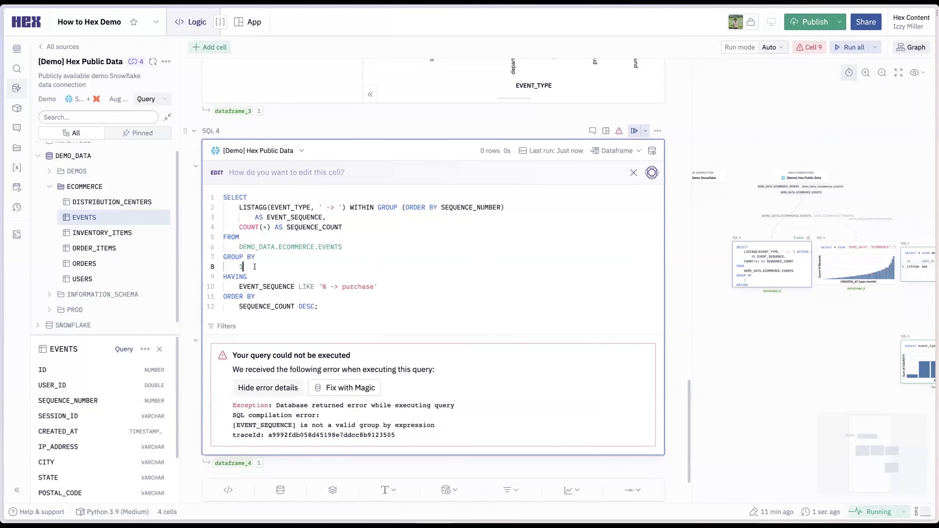
- Delete the GROUP BY clause from the sequence query, and have Magic fix the query error and keep its rewritten version
{"action": "left_click_drag", "start_coordinate": [254, 267], "coordinate": [207, 259]}
{"action": "key", "text": "BackSpace"}
{"action": "key", "text": "BackSpace"}
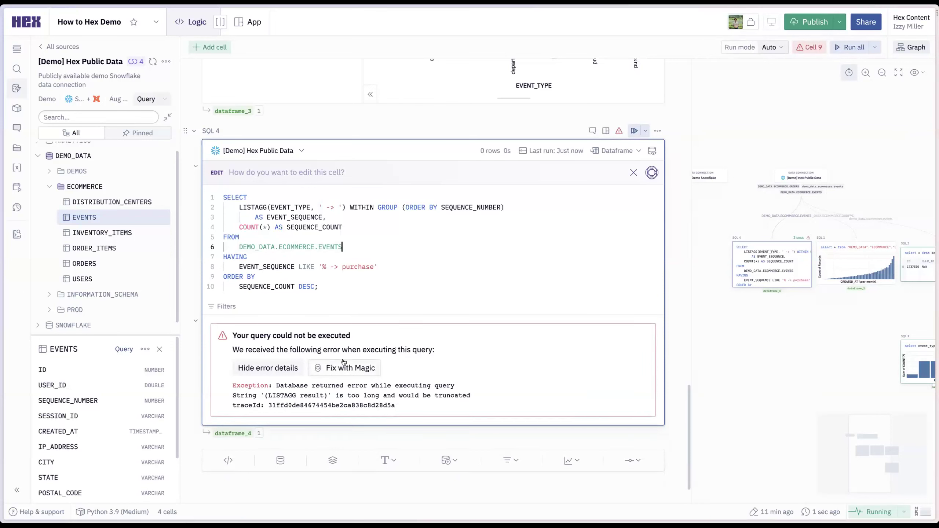
{"action": "left_click", "coordinate": [347, 370]}
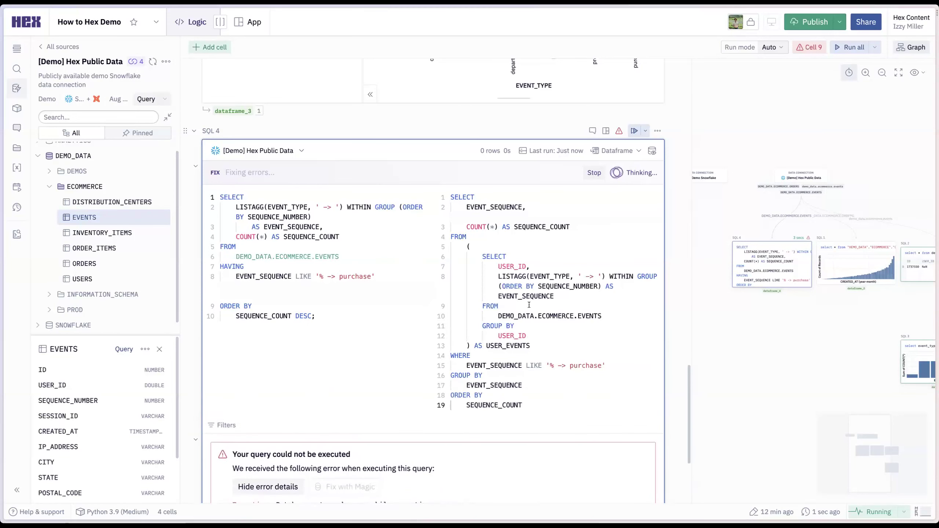
{"action": "left_click", "coordinate": [576, 173]}
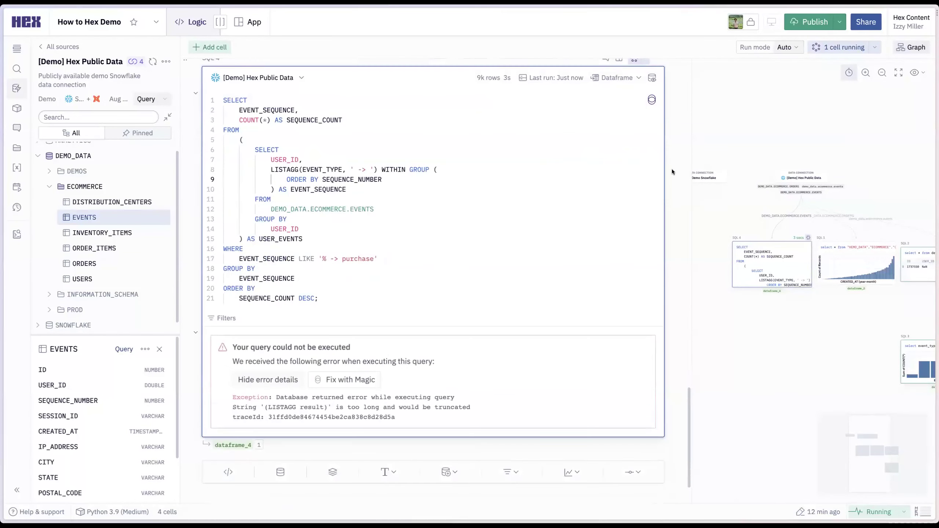
- Examine the top purchase-leading event sequences and their SEQUENCE_COUNT values in the query output
{"action": "scroll", "coordinate": [675, 165], "scroll_direction": "down", "scroll_amount": 1}
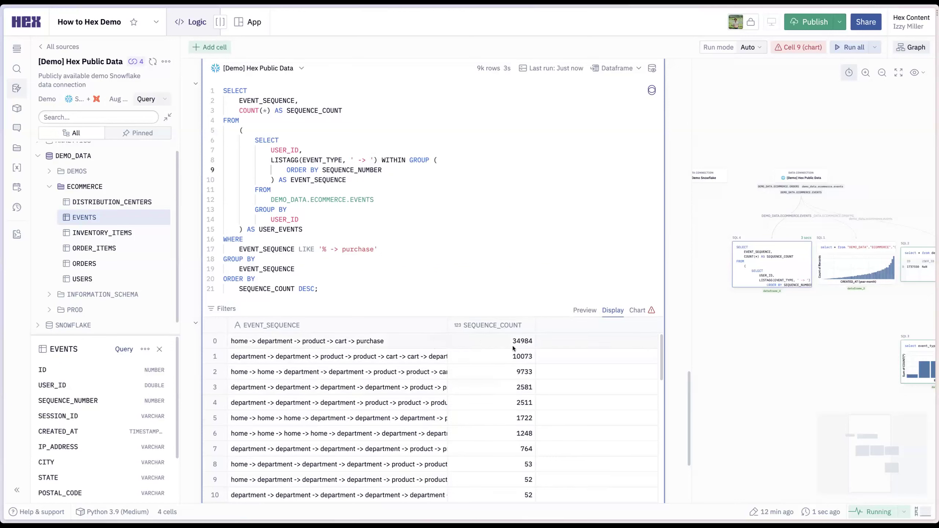
{"action": "left_click_drag", "start_coordinate": [521, 433], "coordinate": [521, 347]}
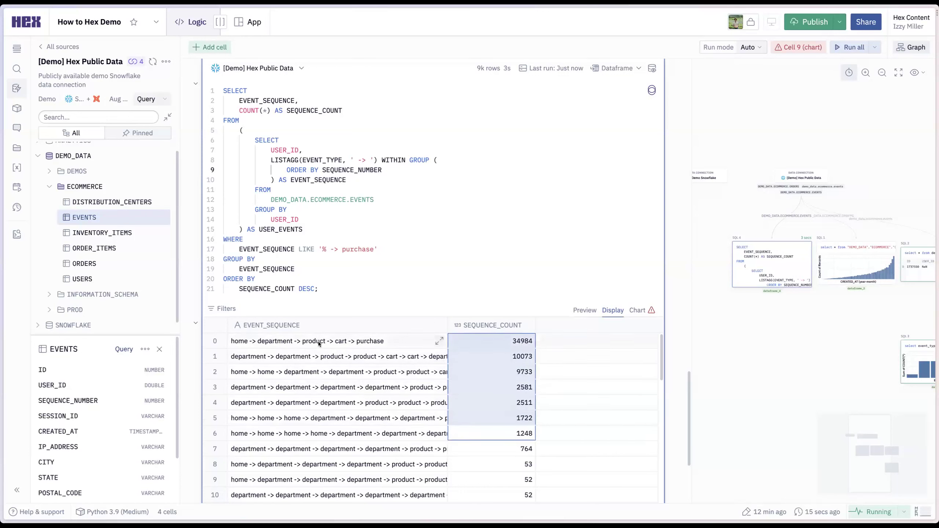
{"action": "scroll", "coordinate": [488, 403], "scroll_direction": "down", "scroll_amount": 1}
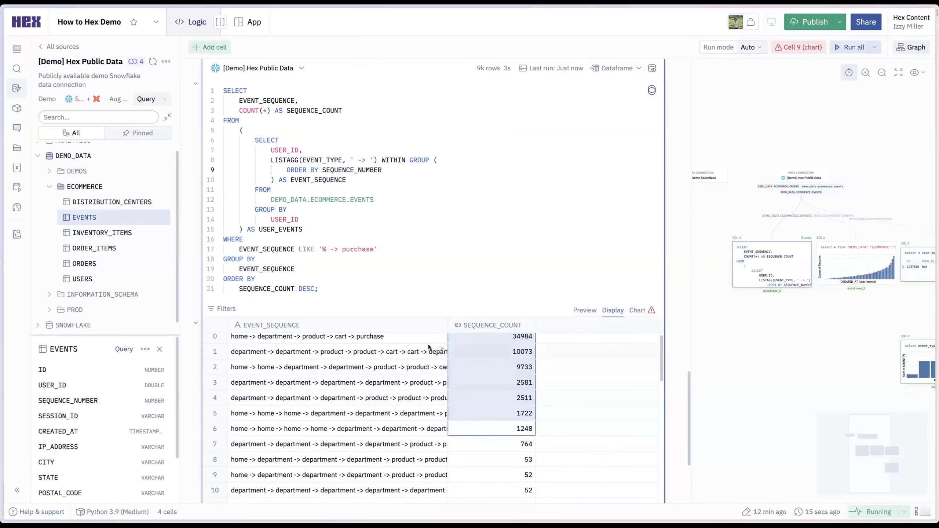
{"action": "scroll", "coordinate": [519, 404], "scroll_direction": "down", "scroll_amount": 1}
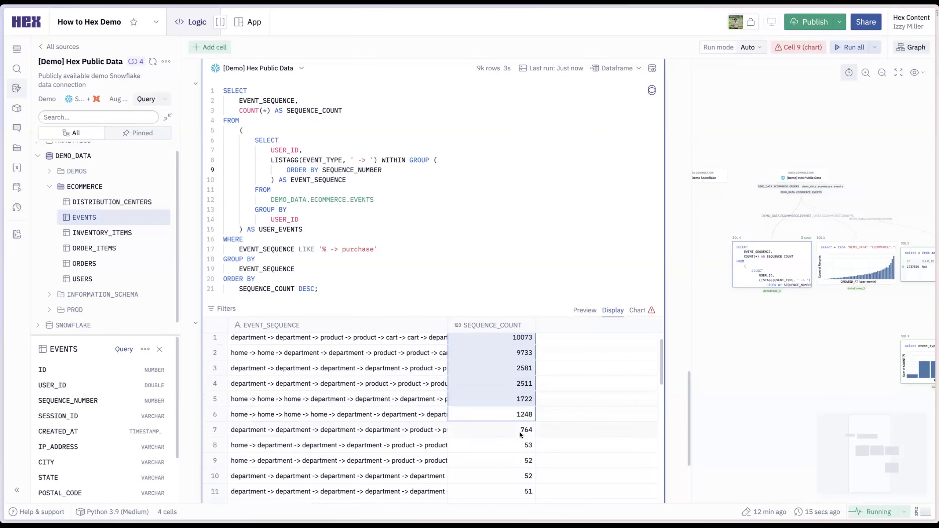
{"action": "scroll", "coordinate": [481, 428], "scroll_direction": "up", "scroll_amount": 2}
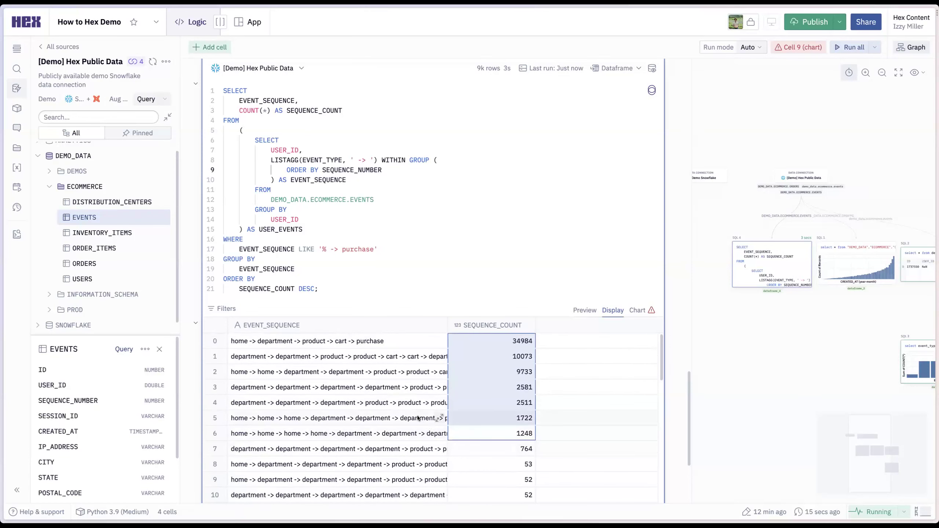
{"action": "left_click", "coordinate": [419, 419]}
- Review the project's cells and hide the graph view so the cells use the full width
{"action": "scroll", "coordinate": [396, 291], "scroll_direction": "up", "scroll_amount": 5}
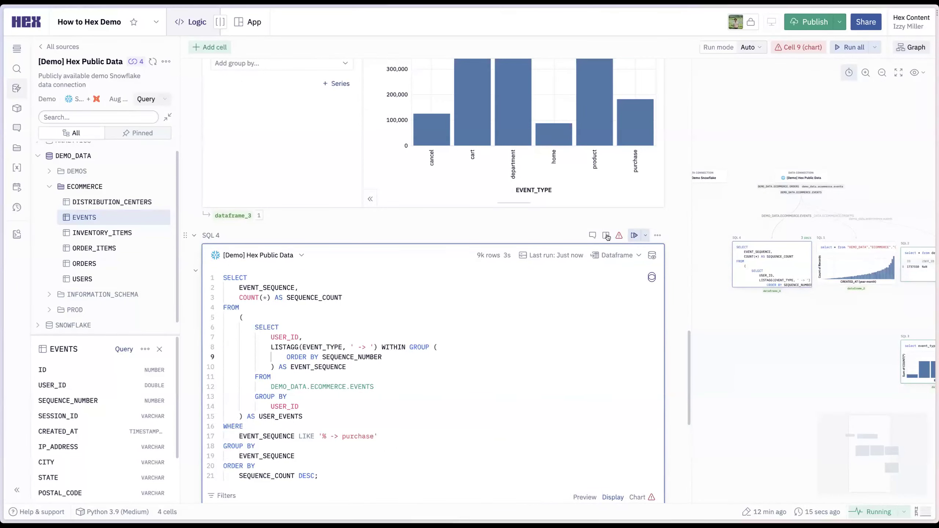
{"action": "scroll", "coordinate": [473, 219], "scroll_direction": "up", "scroll_amount": 15}
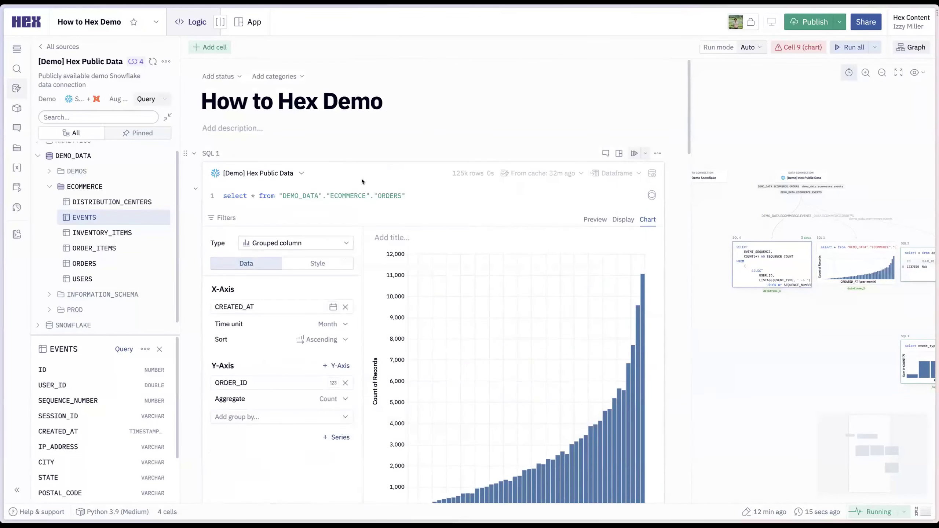
{"action": "scroll", "coordinate": [444, 211], "scroll_direction": "down", "scroll_amount": 5}
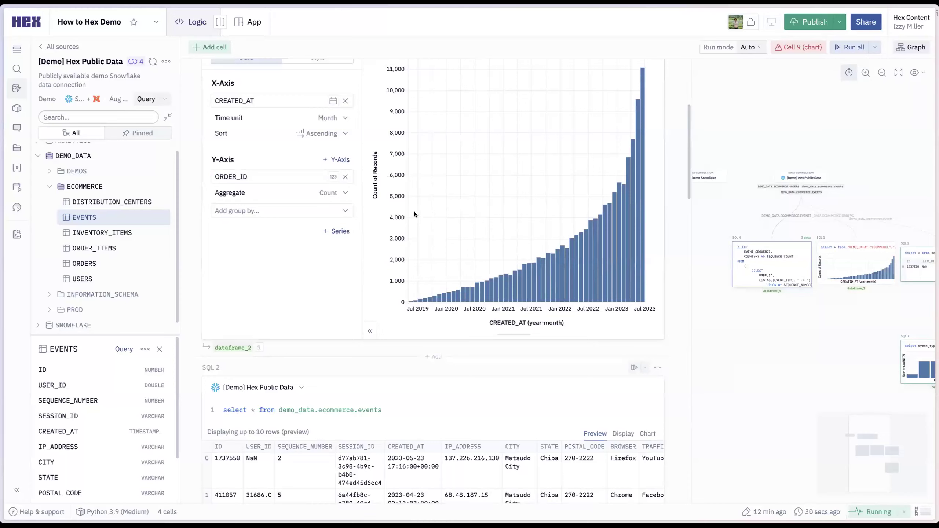
{"action": "left_click", "coordinate": [904, 48]}
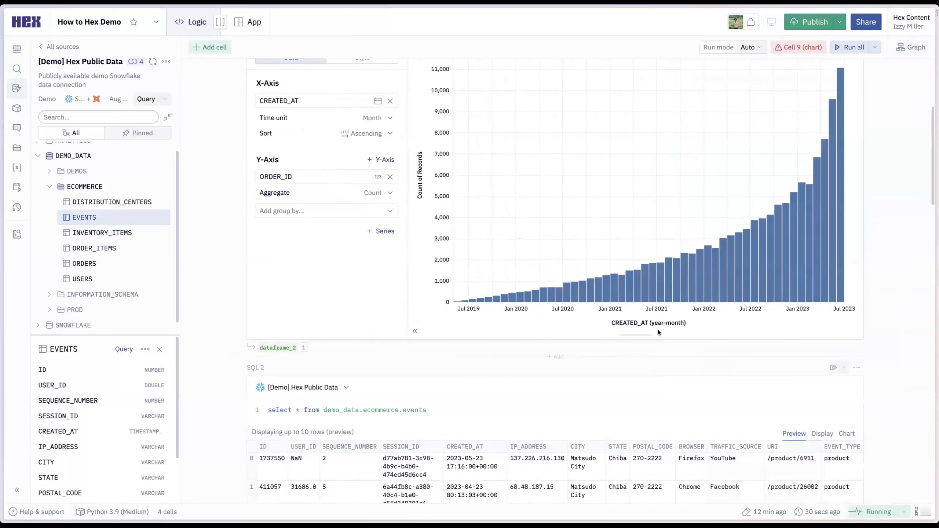
{"action": "scroll", "coordinate": [891, 346], "scroll_direction": "down", "scroll_amount": 15}
{"action": "scroll", "coordinate": [891, 346], "scroll_direction": "up", "scroll_amount": 20}
- Add the project description "We're looking at overall order volume and common event sequences"
{"action": "left_click", "coordinate": [351, 127]}
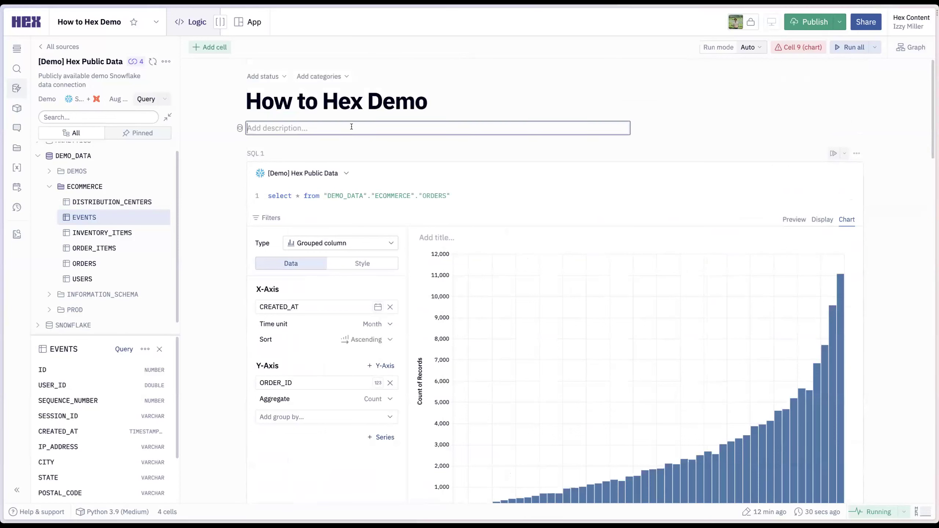
{"action": "type", "text": "We're looking at overall order volume and com"}
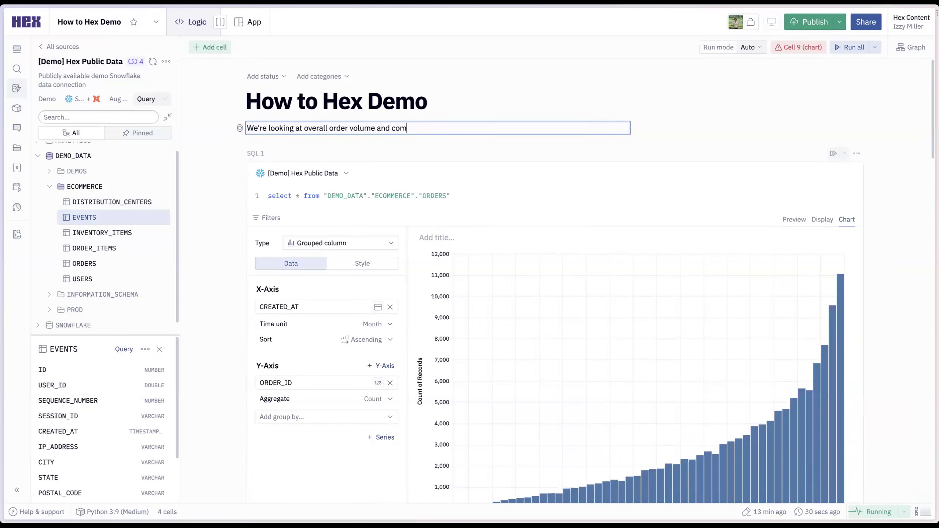
{"action": "type", "text": "mon event sequences"}
- Title the orders chart "Order Volume" and the event type chart "Common event types"
{"action": "left_click", "coordinate": [468, 241]}
{"action": "left_click", "coordinate": [445, 240]}
{"action": "type", "text": "Order Volume"}
{"action": "scroll", "coordinate": [624, 334], "scroll_direction": "down", "scroll_amount": 15}
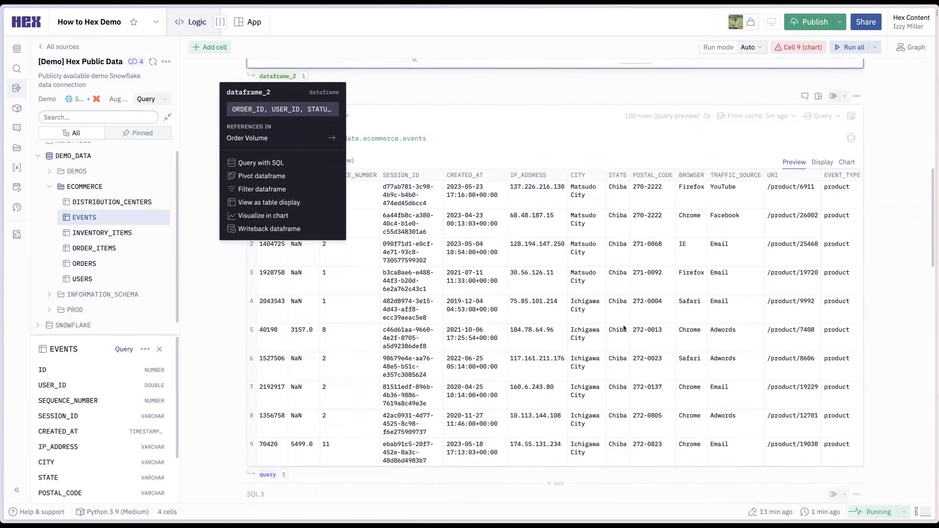
{"action": "scroll", "coordinate": [624, 334], "scroll_direction": "down", "scroll_amount": 5}
{"action": "left_click", "coordinate": [444, 149]}
{"action": "type", "text": "Common event types"}
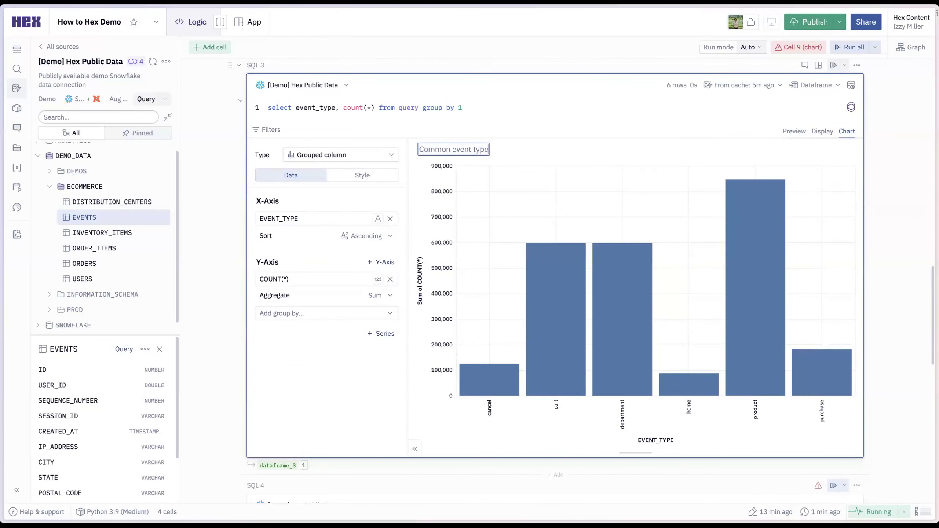
{"action": "left_click", "coordinate": [277, 466]}
- Clear the broken chart configuration of the event sequence cell and switch it back to its display table
{"action": "scroll", "coordinate": [414, 344], "scroll_direction": "down", "scroll_amount": 5}
{"action": "scroll", "coordinate": [413, 344], "scroll_direction": "down", "scroll_amount": 6}
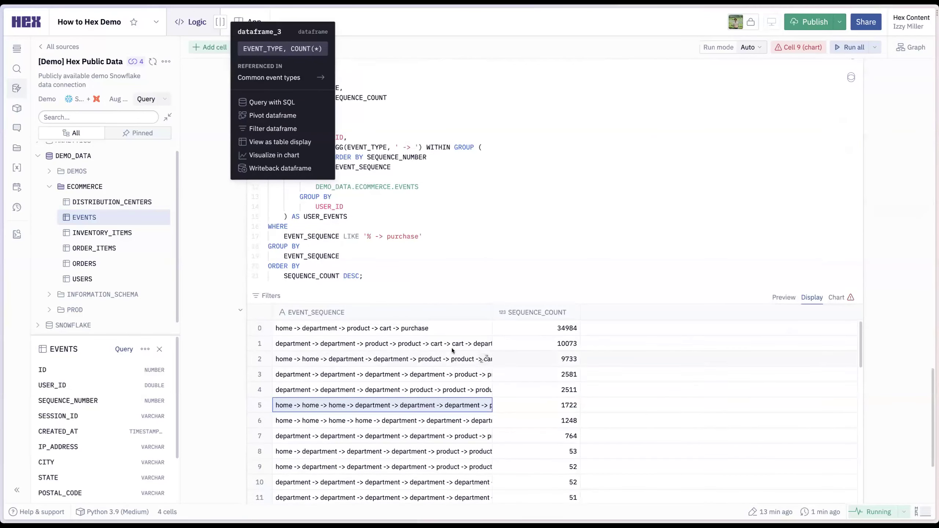
{"action": "left_click", "coordinate": [590, 254]}
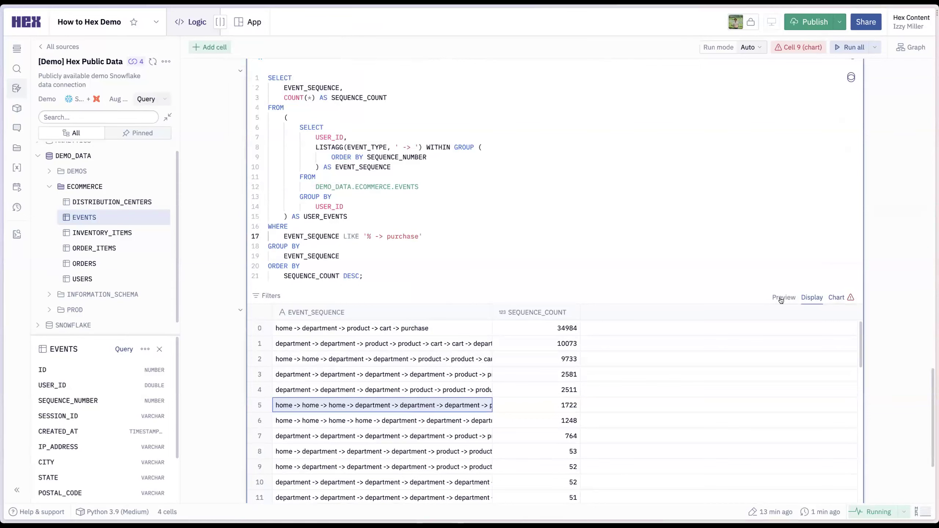
{"action": "left_click", "coordinate": [845, 302]}
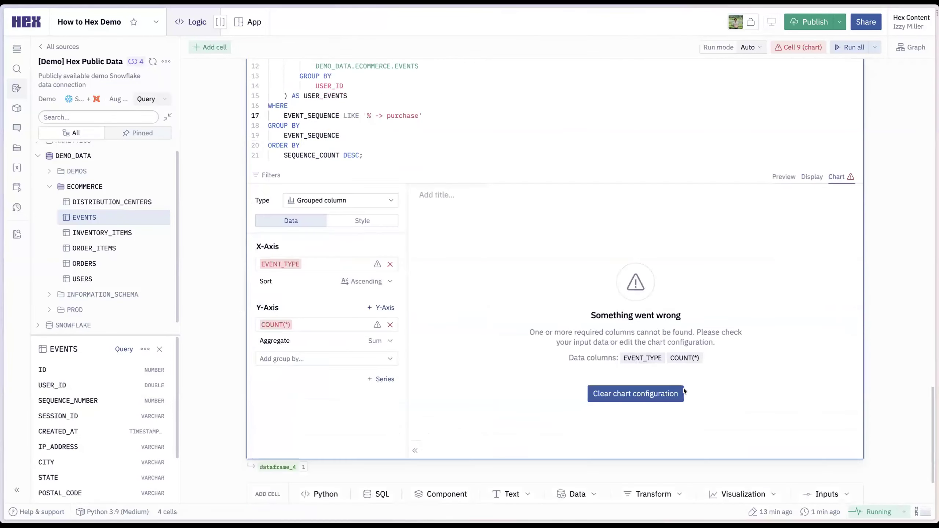
{"action": "left_click", "coordinate": [812, 176]}
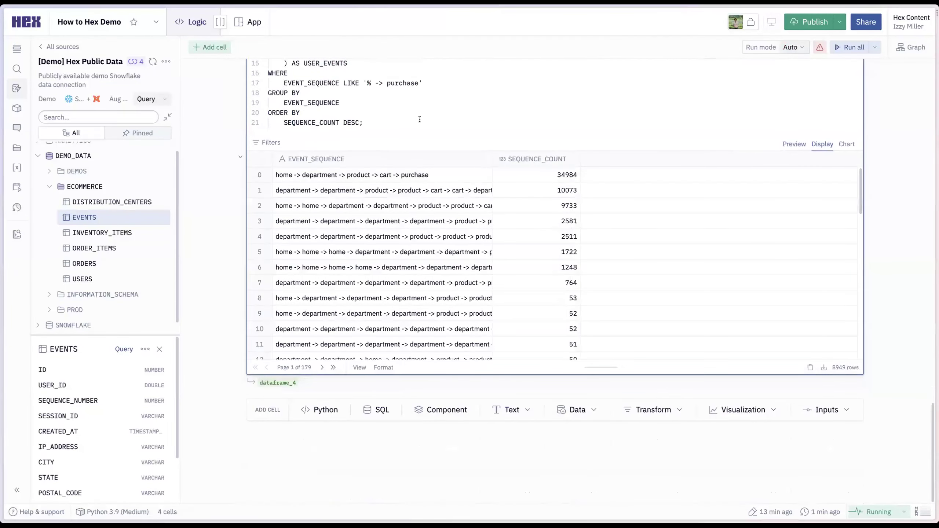
- Insert a text cell above the event sequence query with the heading "Most common event sequences that lead to purchase"
{"action": "scroll", "coordinate": [420, 119], "scroll_direction": "up", "scroll_amount": 6}
{"action": "left_click", "coordinate": [556, 104]}
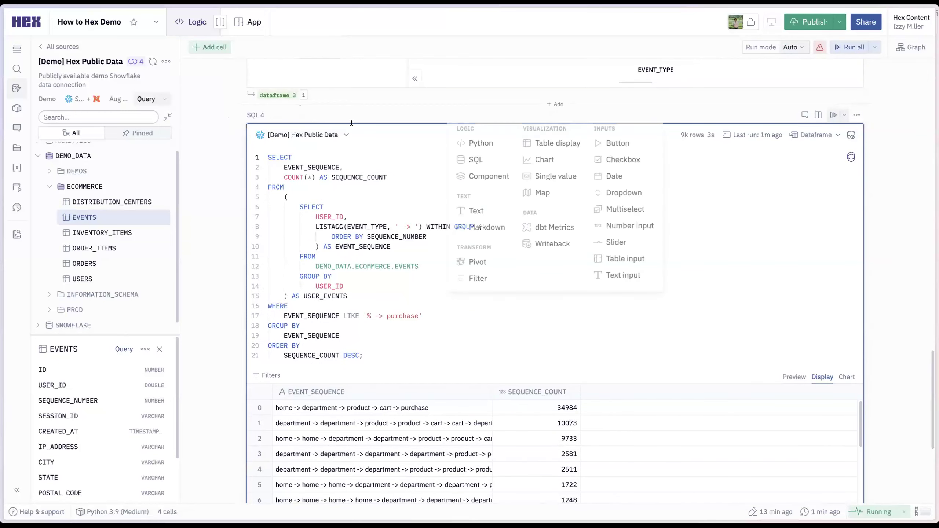
{"action": "left_click", "coordinate": [484, 211]}
{"action": "type", "text": "Most "}
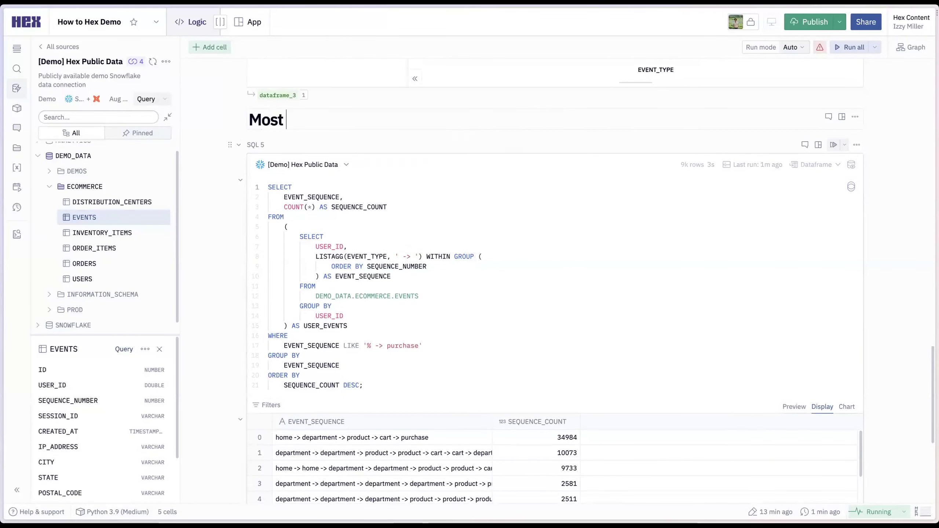
{"action": "type", "text": "common event sequences that lead to purchas"}
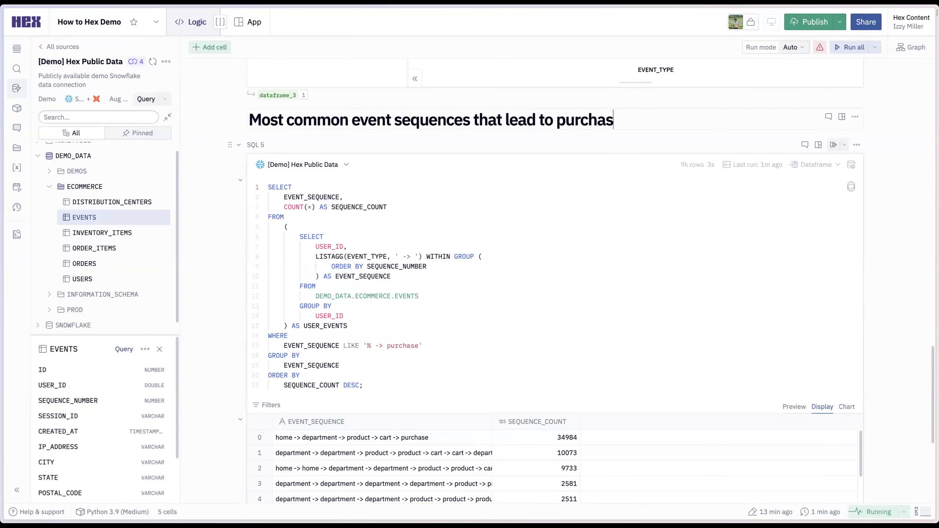
{"action": "type", "text": "e"}
- Below the heading, write "We recommend looking into these to see if there's any optimizations or ways to simplify them"
{"action": "key", "text": "Return"}
{"action": "type", "text": "We recommend "}
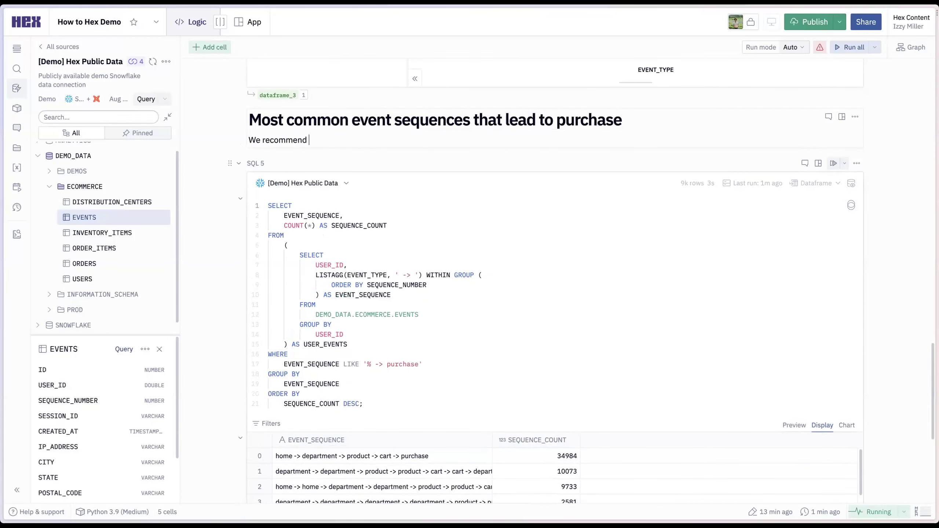
{"action": "type", "text": "looking into these to see if there's any optimizations or ways to simplify them"}
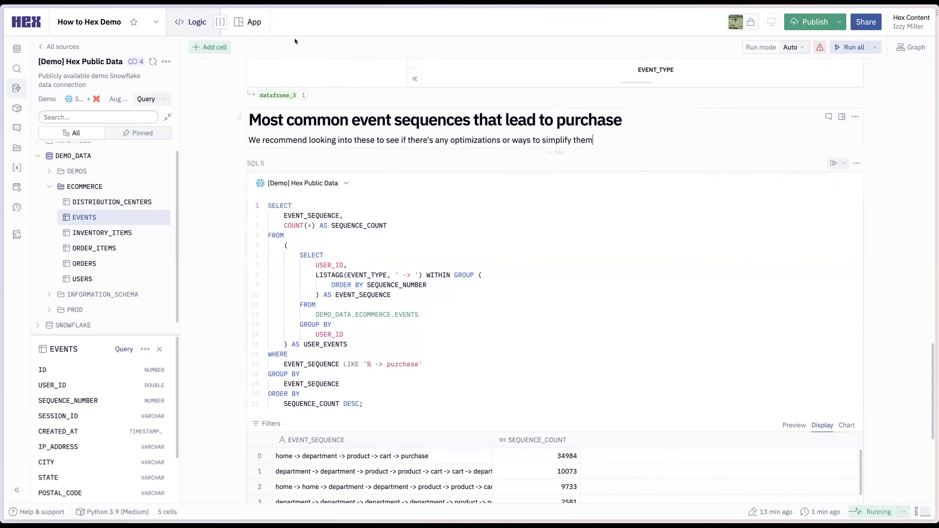
- Open the app layout and place the Common event types chart side by side with the Order Volume chart
{"action": "left_click", "coordinate": [248, 24]}
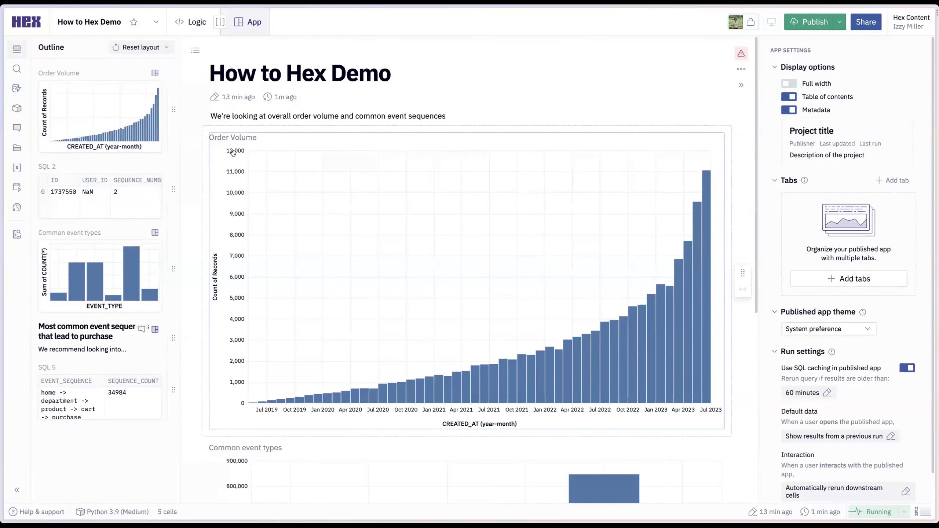
{"action": "scroll", "coordinate": [240, 182], "scroll_direction": "down", "scroll_amount": 9}
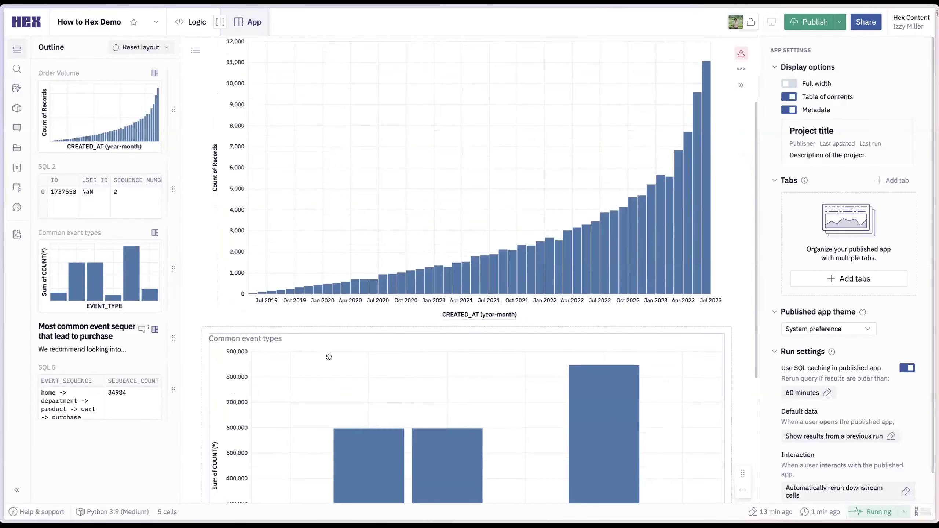
{"action": "scroll", "coordinate": [555, 257], "scroll_direction": "up", "scroll_amount": 5}
{"action": "left_click_drag", "start_coordinate": [653, 318], "coordinate": [671, 169]}
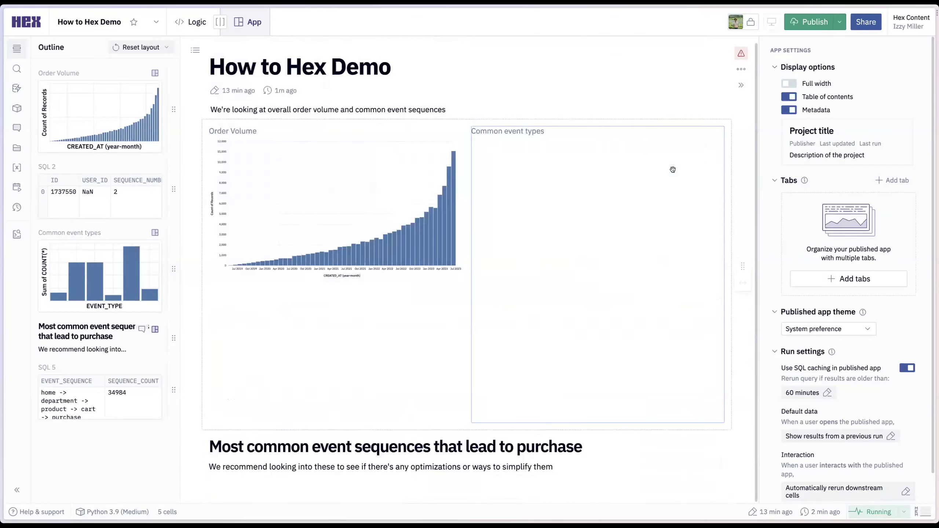
- Shorten both charts to a matching height and add the SQL 5 event sequence table beneath the recommendation text
{"action": "left_click_drag", "start_coordinate": [598, 428], "coordinate": [602, 329]}
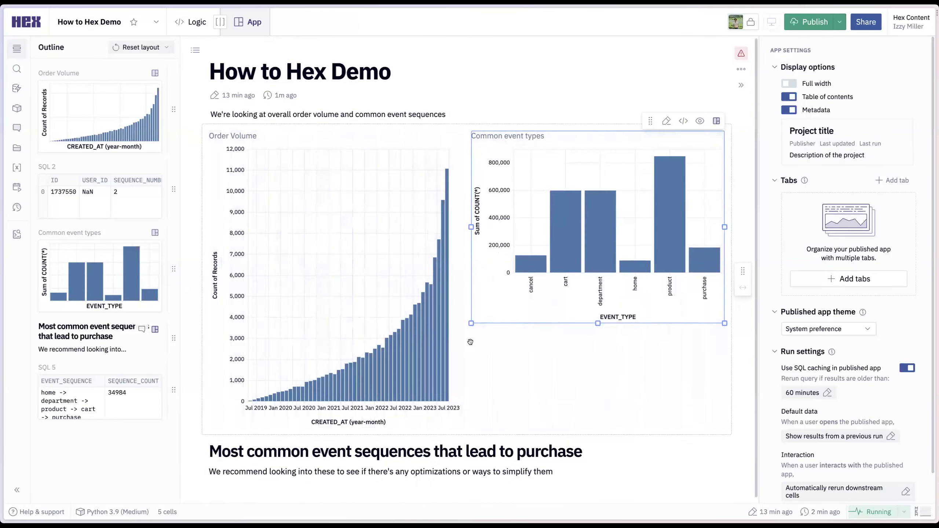
{"action": "left_click", "coordinate": [388, 414]}
{"action": "left_click_drag", "start_coordinate": [336, 430], "coordinate": [360, 321]}
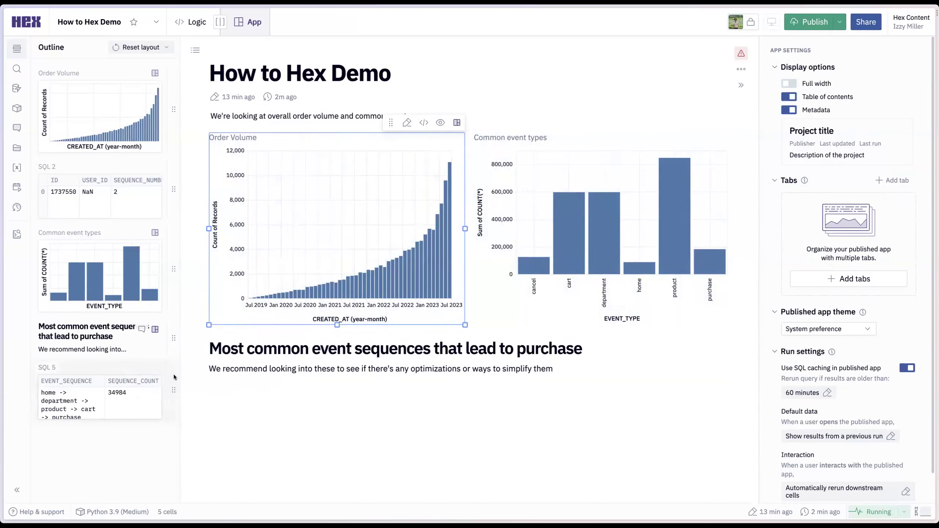
{"action": "left_click_drag", "start_coordinate": [174, 390], "coordinate": [537, 416]}
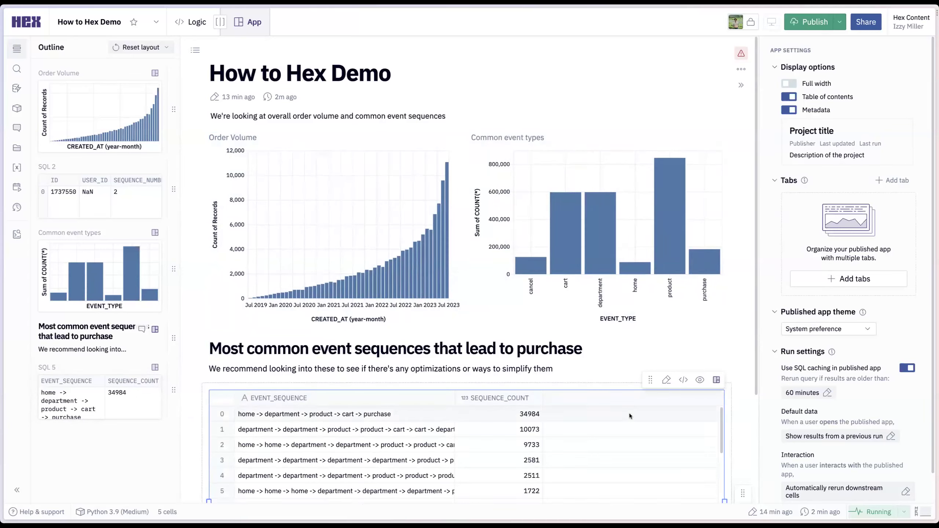
- Open the publish settings and share the project with Hex Content as Can edit and to the web as Can view
{"action": "scroll", "coordinate": [738, 338], "scroll_direction": "down", "scroll_amount": 4}
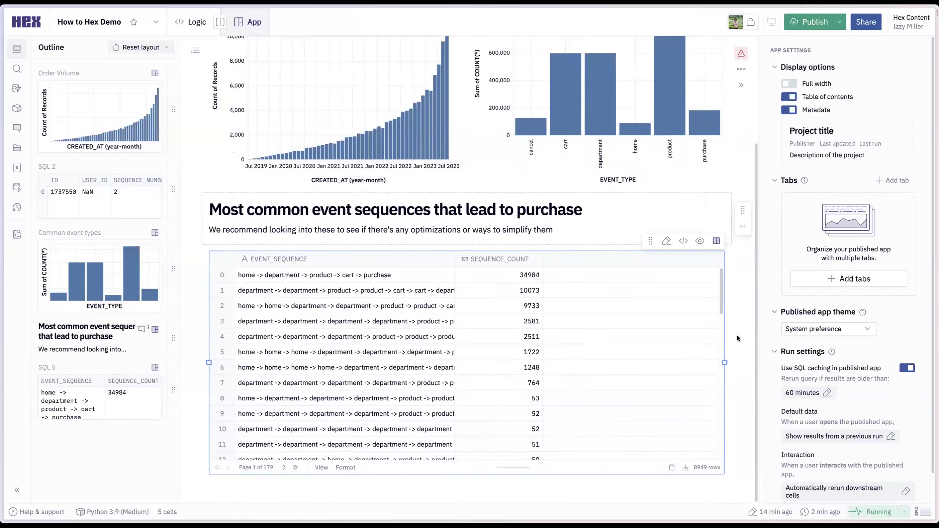
{"action": "scroll", "coordinate": [518, 390], "scroll_direction": "down", "scroll_amount": 6}
{"action": "scroll", "coordinate": [518, 390], "scroll_direction": "up", "scroll_amount": 6}
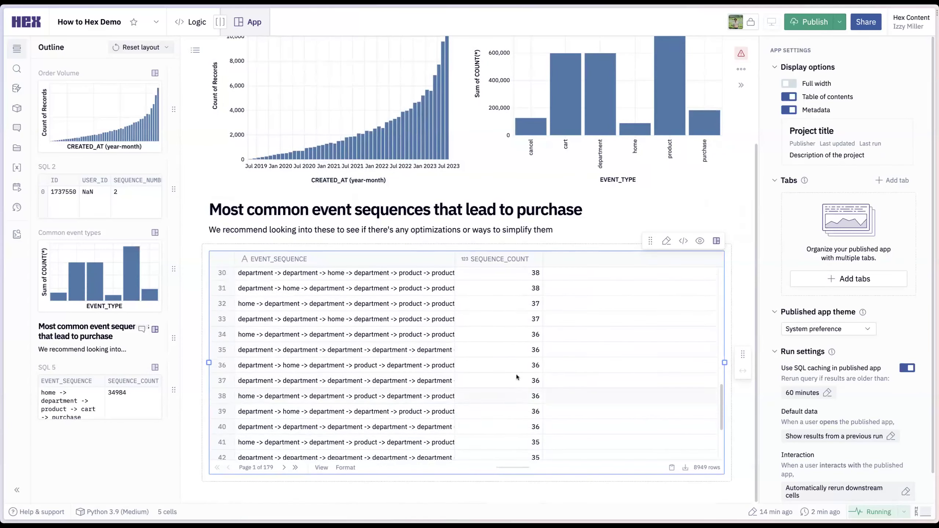
{"action": "scroll", "coordinate": [518, 278], "scroll_direction": "up", "scroll_amount": 4}
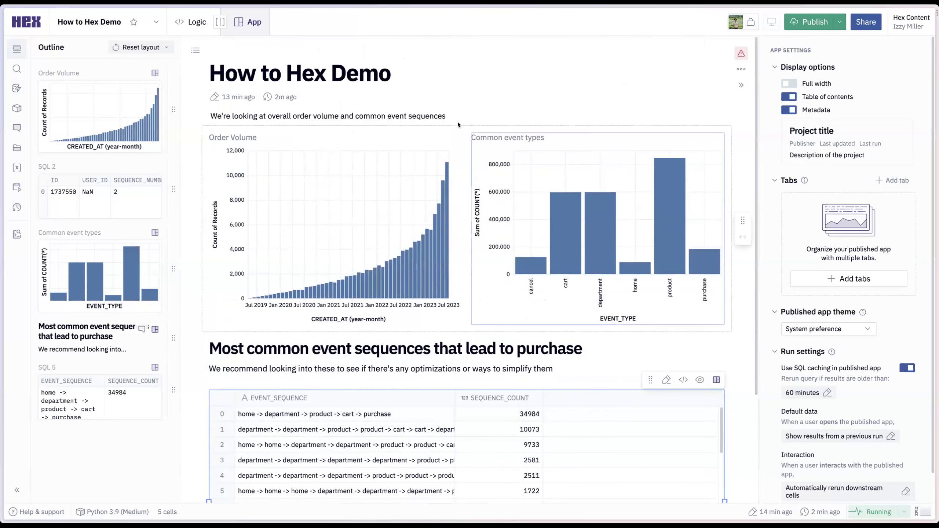
{"action": "left_click", "coordinate": [808, 23]}
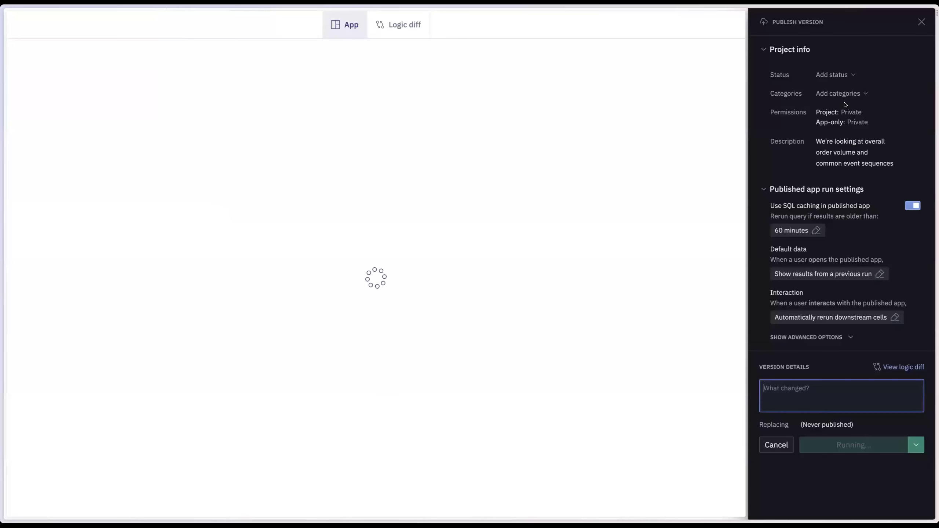
{"action": "left_click", "coordinate": [853, 112]}
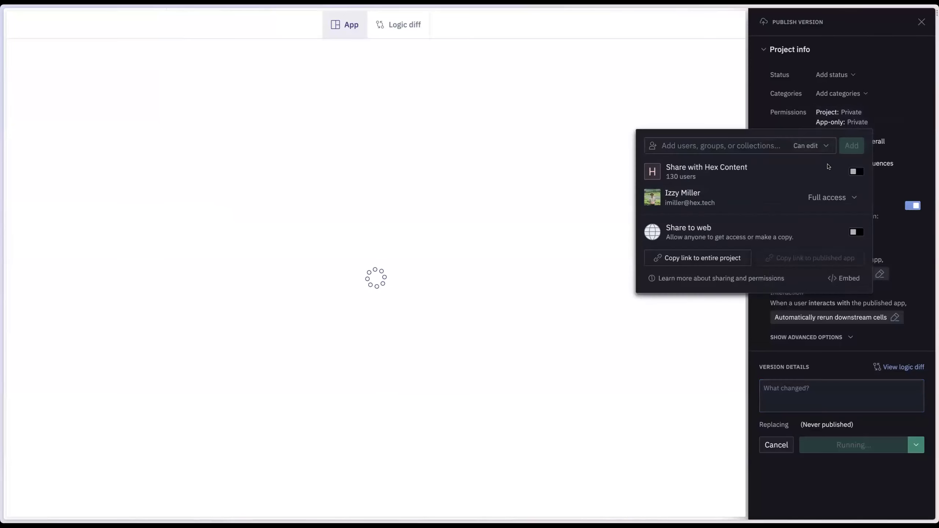
{"action": "left_click", "coordinate": [855, 171]}
{"action": "left_click", "coordinate": [872, 250]}
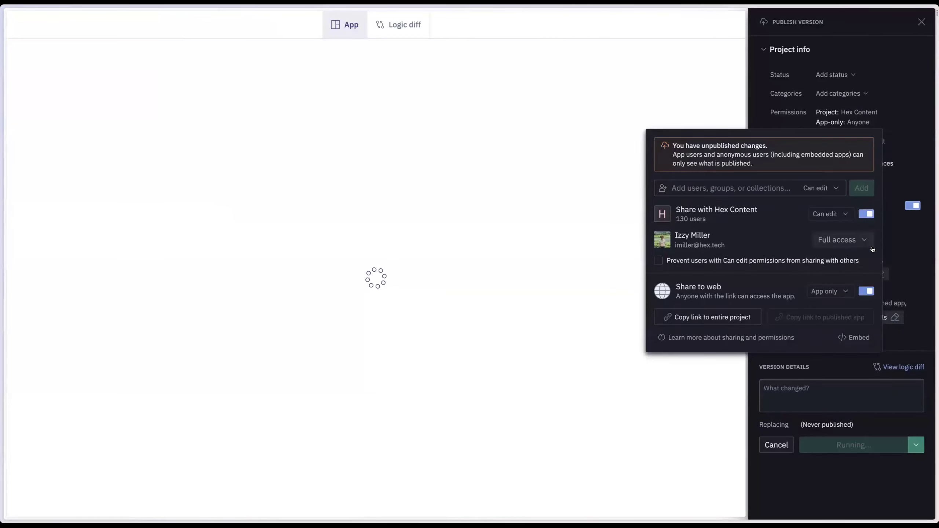
{"action": "left_click", "coordinate": [830, 292]}
{"action": "left_click", "coordinate": [663, 278]}
{"action": "left_click", "coordinate": [858, 240]}
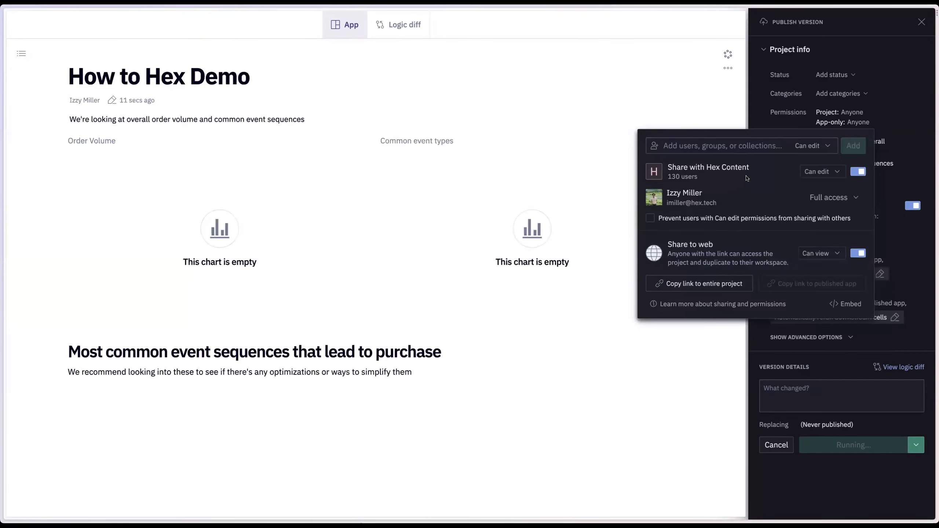
- Look through the groups and users available for sharing the project, and close the sharing settings
{"action": "left_click_drag", "start_coordinate": [681, 167], "coordinate": [742, 166]}
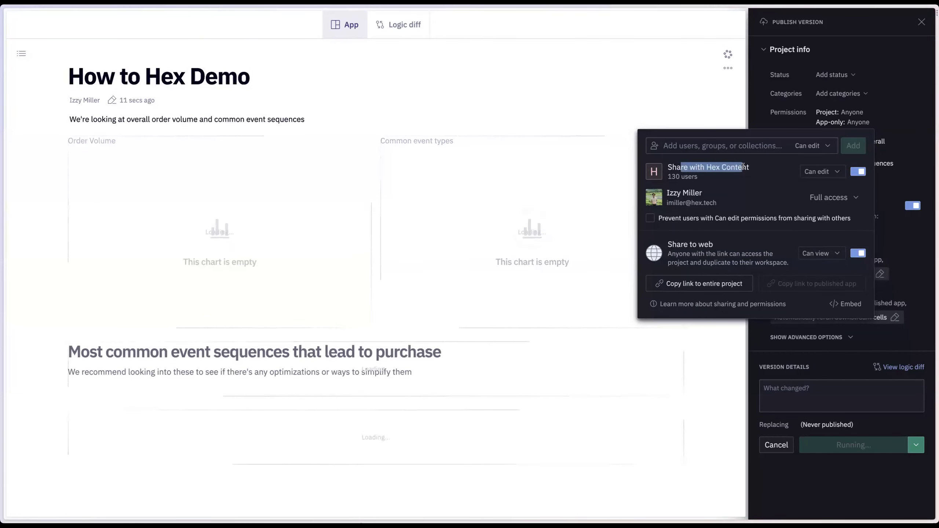
{"action": "left_click", "coordinate": [721, 146]}
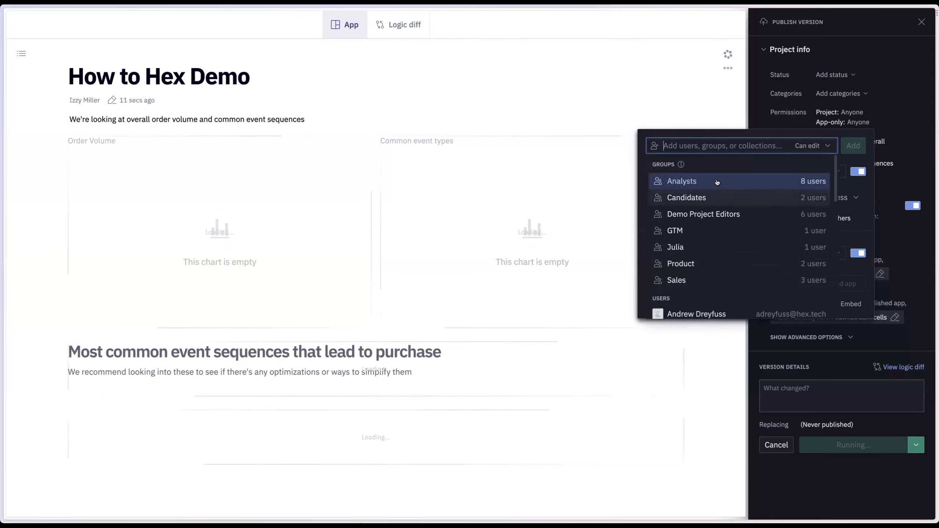
{"action": "scroll", "coordinate": [718, 204], "scroll_direction": "down", "scroll_amount": 1}
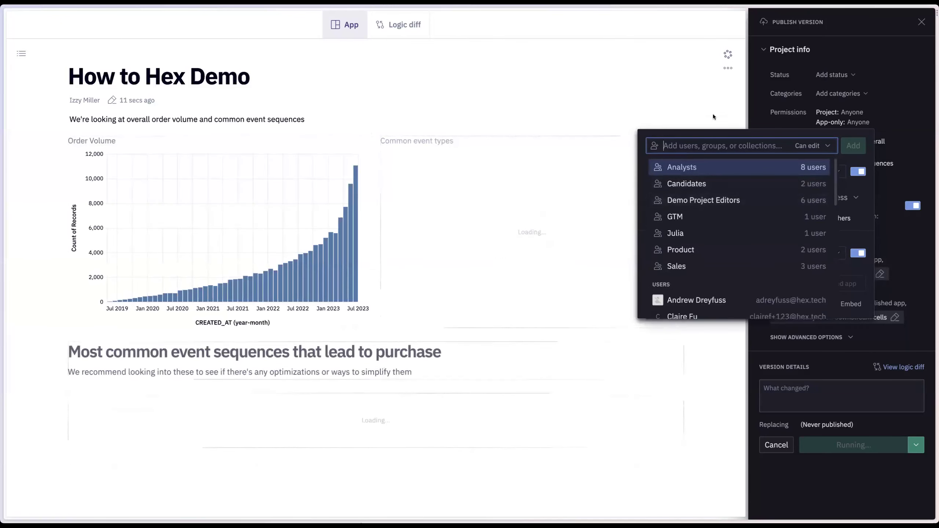
{"action": "left_click", "coordinate": [840, 285]}
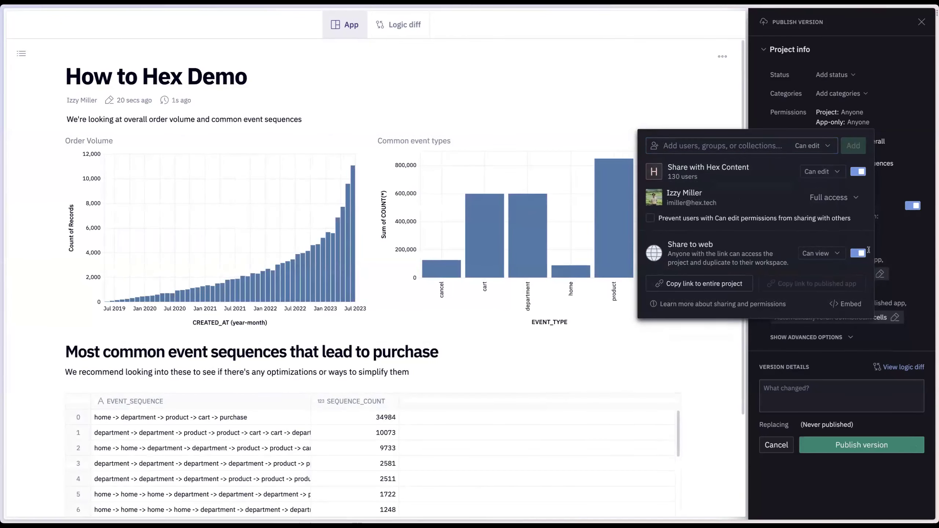
{"action": "left_click", "coordinate": [905, 288]}
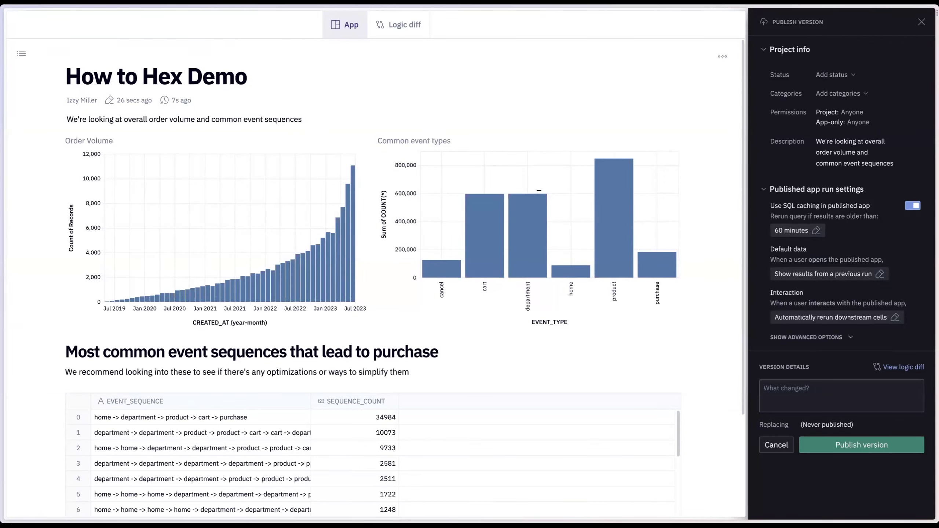
- Publish this version of the app and open its copied link in a new browser tab
{"action": "left_click", "coordinate": [863, 447]}
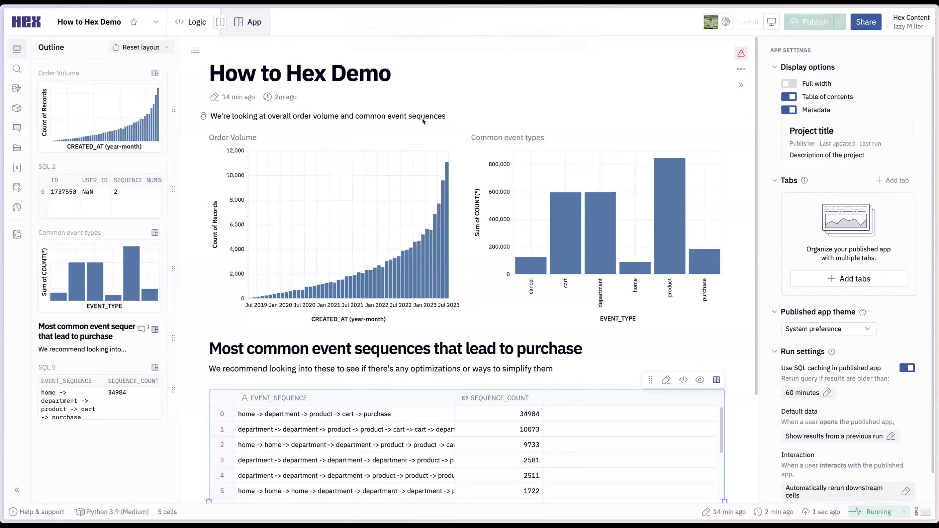
{"action": "key", "text": "super+t"}
{"action": "key", "text": "super+v"}
{"action": "key", "text": "Return"}
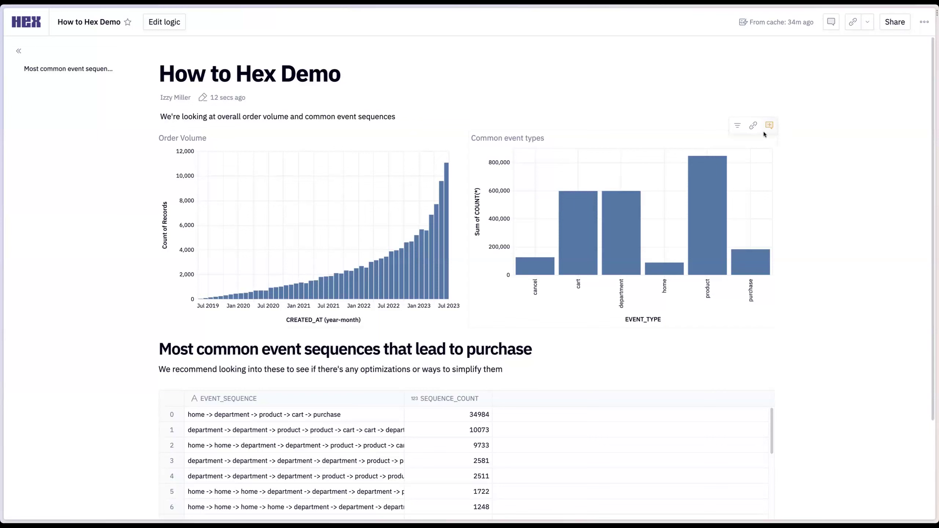
- Add the comment "why are there so many cancellations!" to the Common event types chart in the published app
{"action": "left_click", "coordinate": [770, 125]}
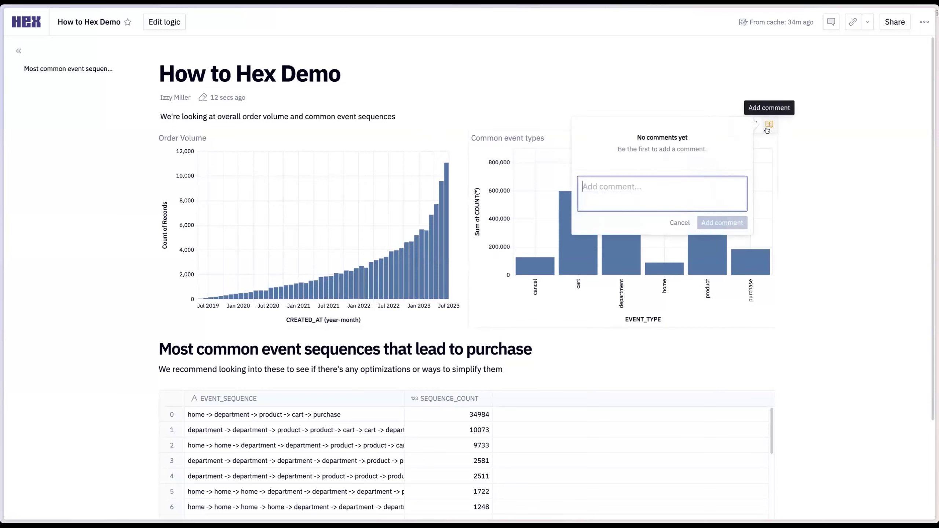
{"action": "type", "text": "why are there"}
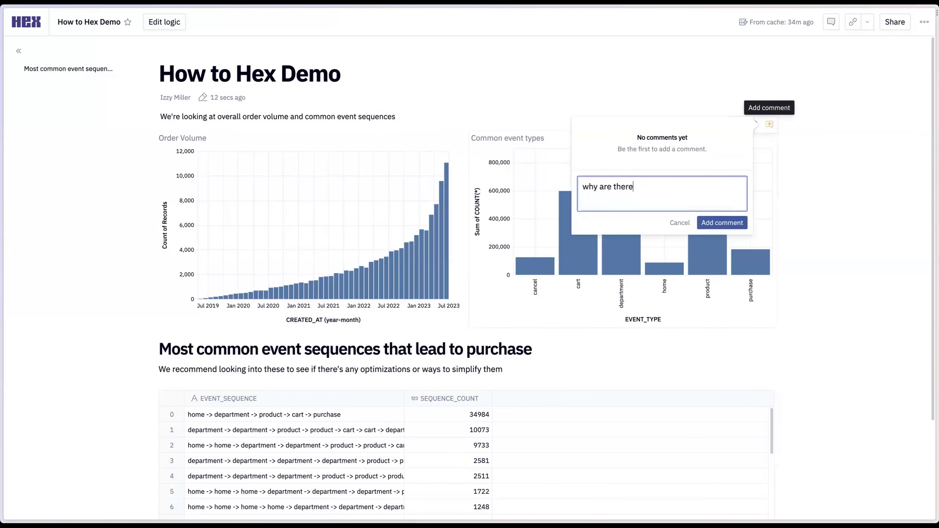
{"action": "type", "text": " so many cancellations!"}
{"action": "key", "text": "Return"}
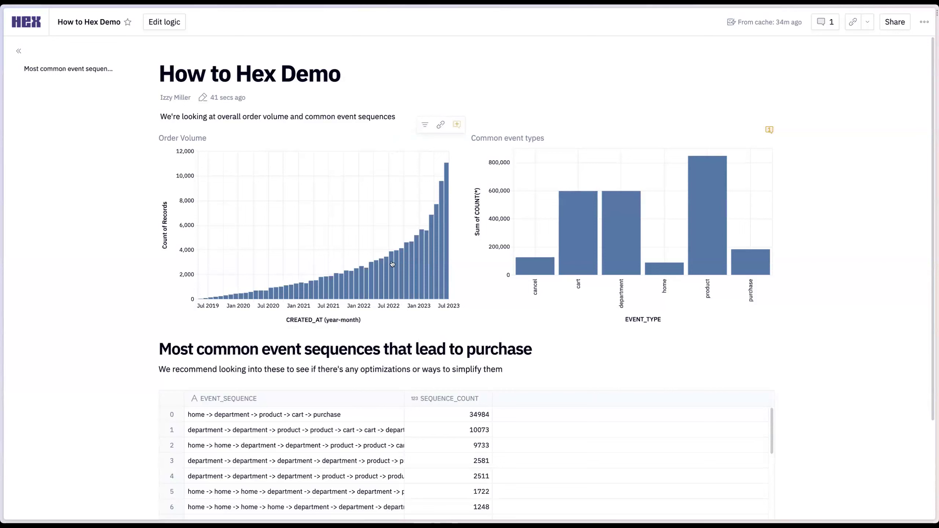
- Filter the published Order Volume chart to rows where the CREATED_AT day is after 2023-05-02, without any extra conditions
{"action": "mouse_move", "coordinate": [442, 243]}
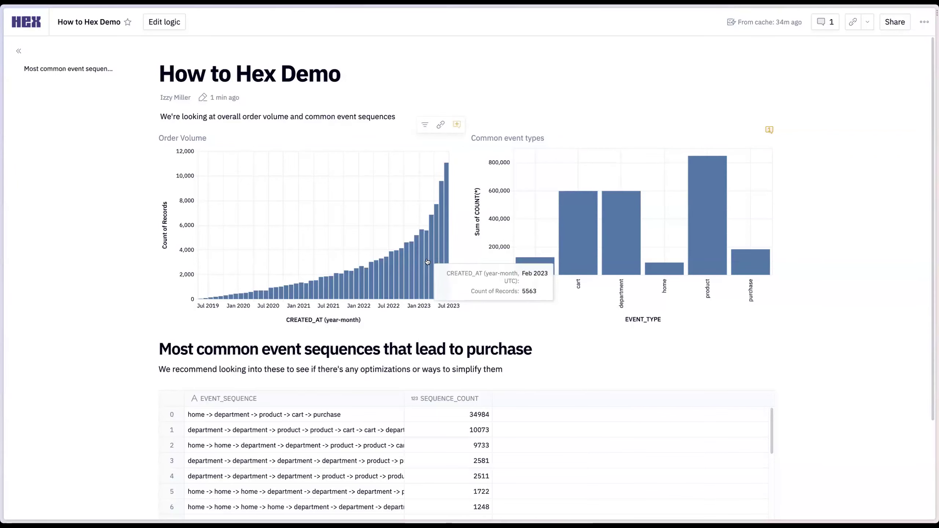
{"action": "left_click", "coordinate": [425, 127]}
{"action": "left_click", "coordinate": [232, 223]}
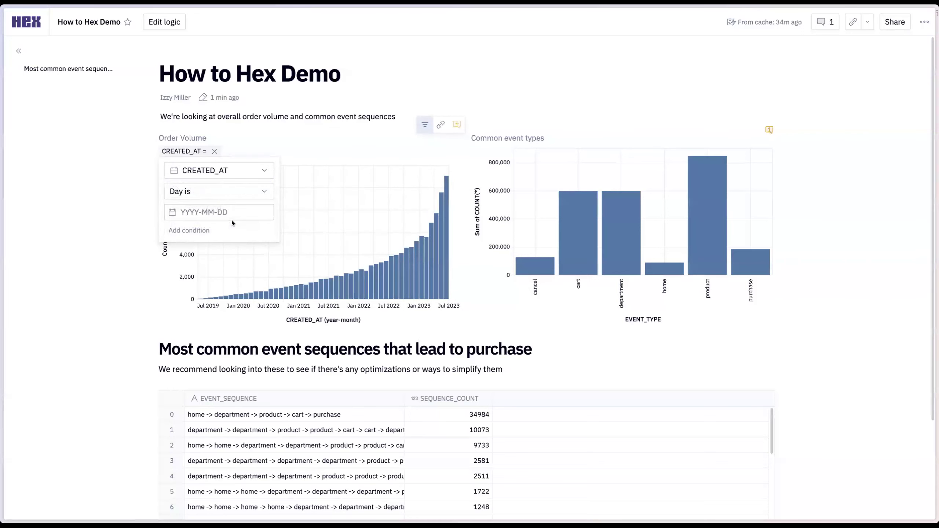
{"action": "left_click", "coordinate": [213, 195]}
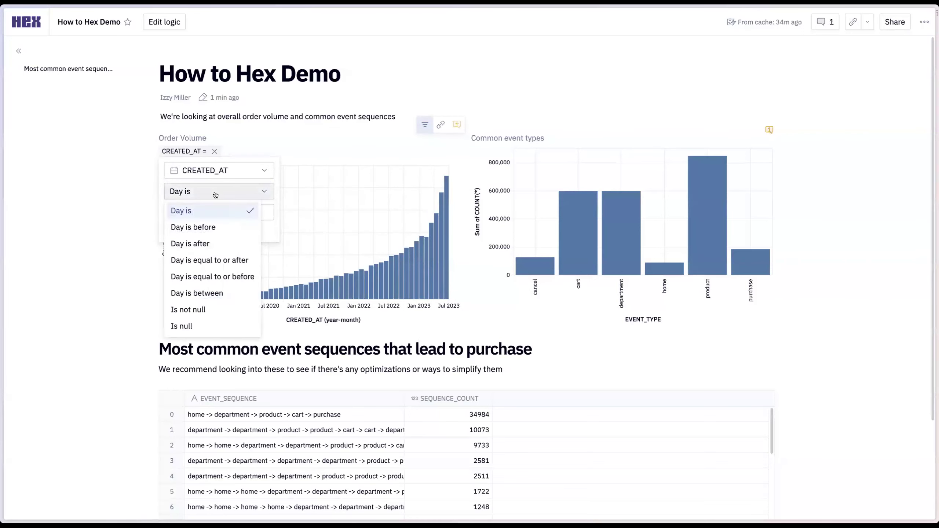
{"action": "left_click", "coordinate": [214, 229]}
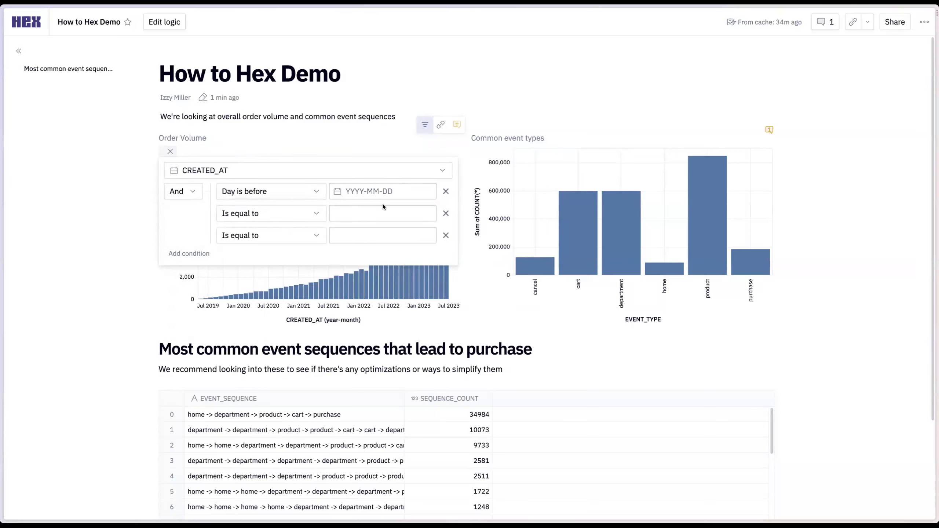
{"action": "left_click", "coordinate": [446, 213]}
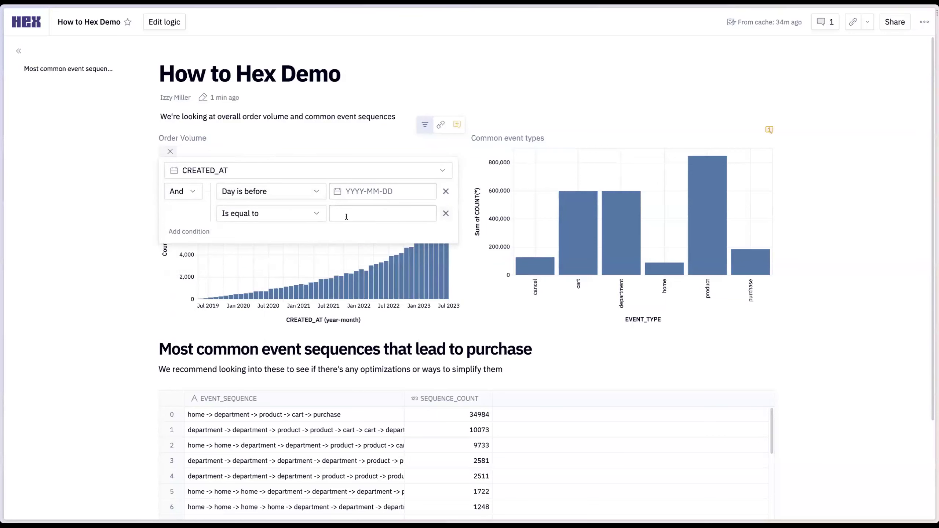
{"action": "left_click", "coordinate": [446, 214]}
{"action": "left_click", "coordinate": [205, 193]}
{"action": "left_click", "coordinate": [217, 245]}
{"action": "left_click", "coordinate": [214, 213]}
{"action": "type", "text": "2023-05-02"}
{"action": "left_click", "coordinate": [120, 235]}
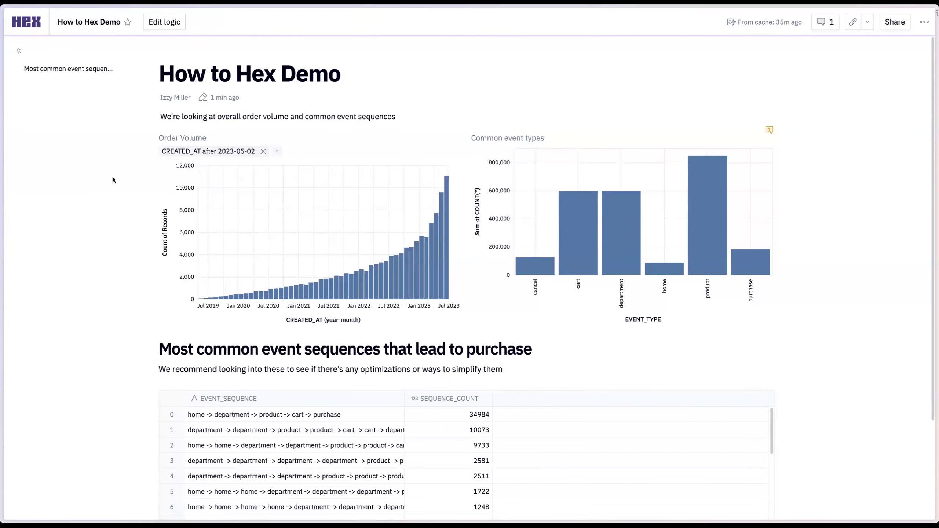
- Look over the published app's charts and event sequence table, and dismiss the loading notice
{"action": "scroll", "coordinate": [141, 250], "scroll_direction": "down", "scroll_amount": 3}
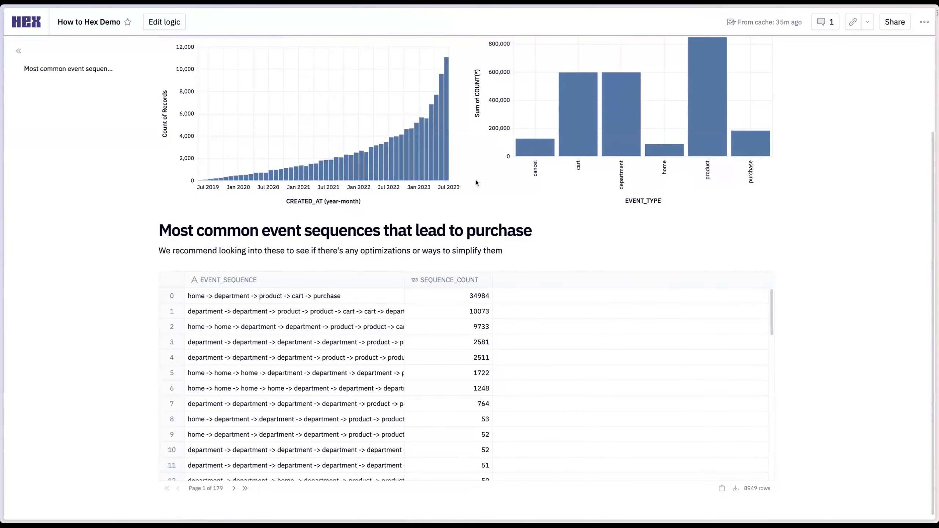
{"action": "scroll", "coordinate": [469, 226], "scroll_direction": "up", "scroll_amount": 3}
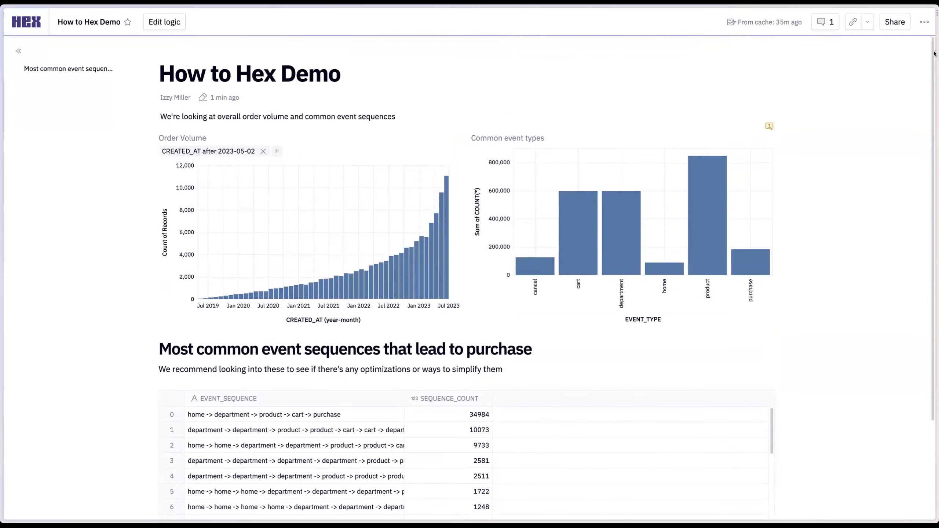
{"action": "scroll", "coordinate": [811, 257], "scroll_direction": "down", "scroll_amount": 3}
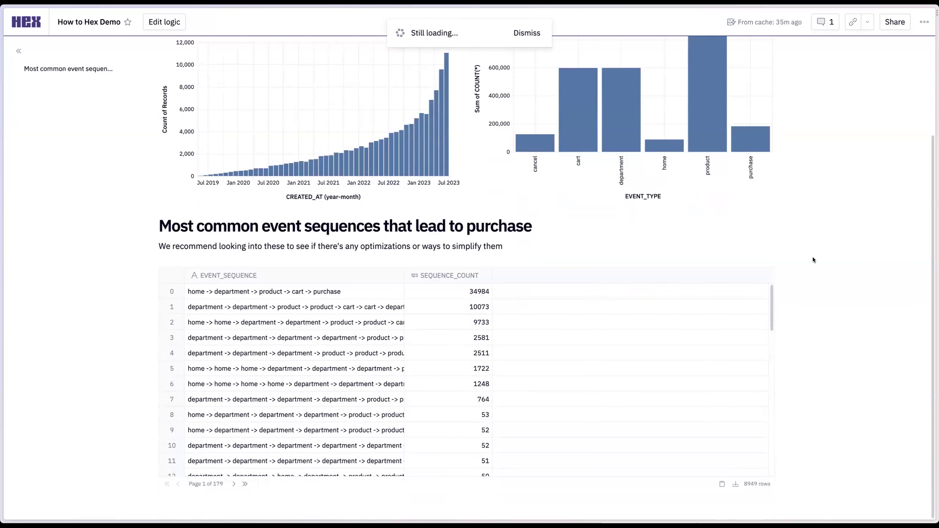
{"action": "scroll", "coordinate": [813, 257], "scroll_direction": "up", "scroll_amount": 3}
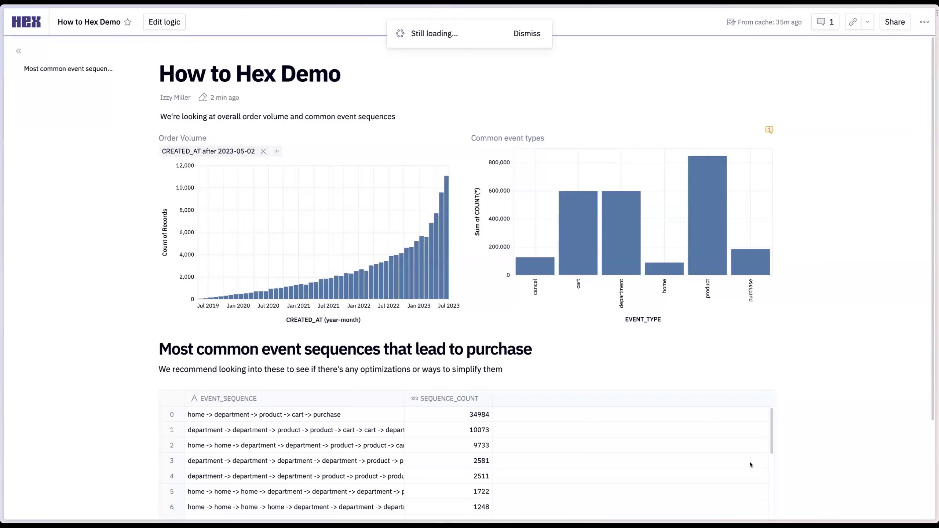
{"action": "left_click", "coordinate": [528, 34]}
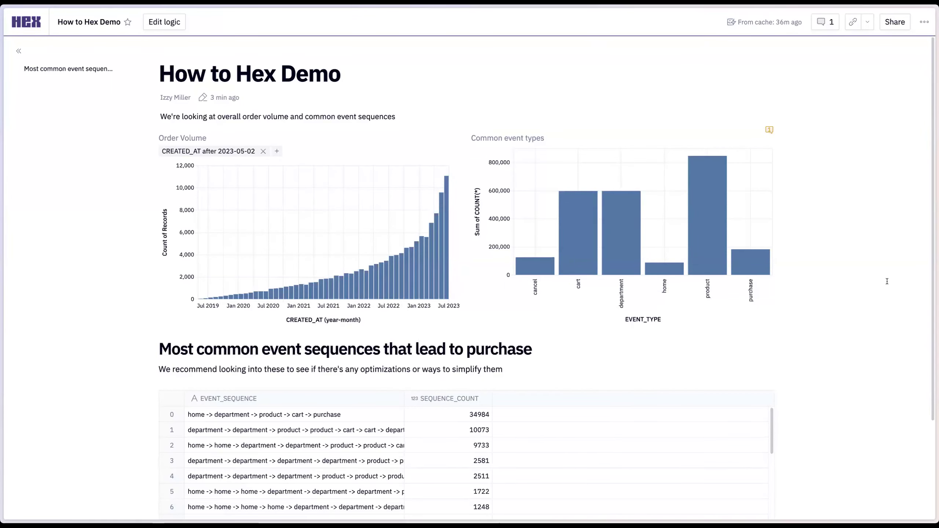
- Return to the project's logic and examine the list of pre-installed Python packages in the environment settings
{"action": "left_click", "coordinate": [164, 22]}
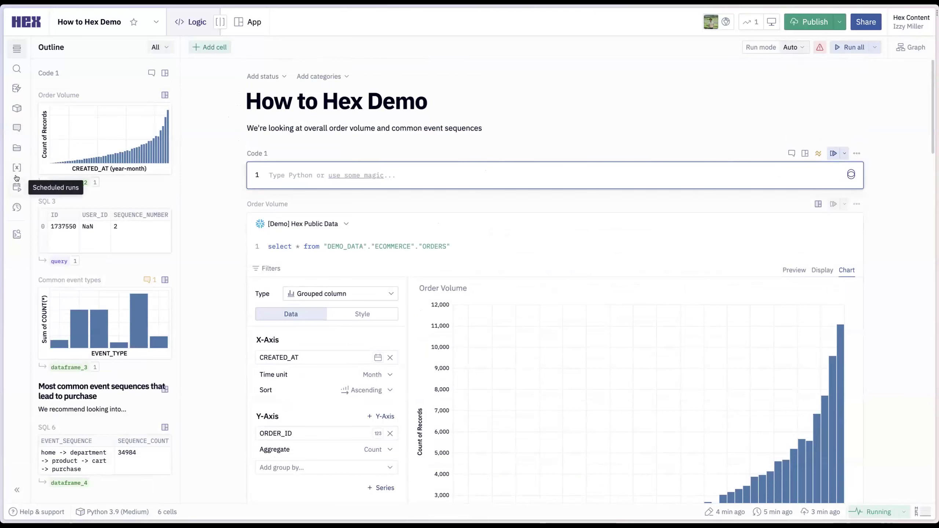
{"action": "left_click", "coordinate": [16, 108]}
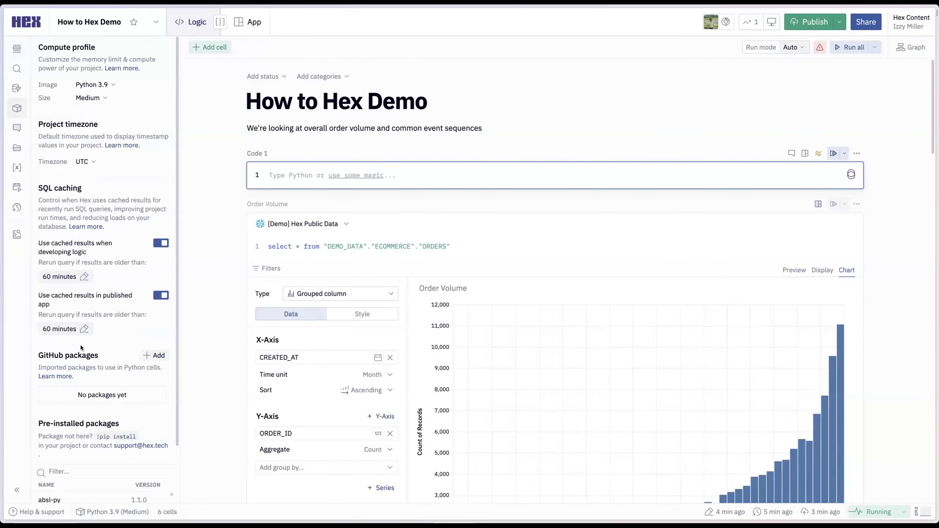
{"action": "scroll", "coordinate": [81, 347], "scroll_direction": "down", "scroll_amount": 2}
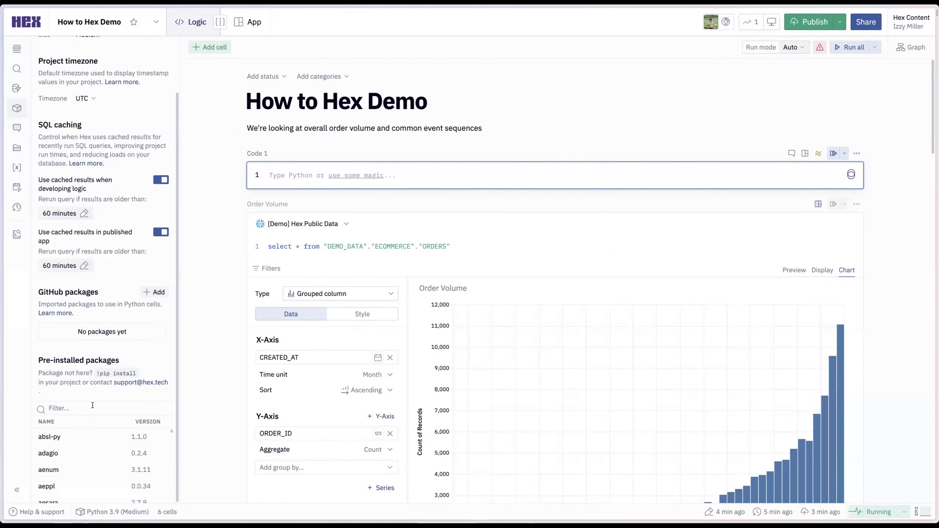
{"action": "scroll", "coordinate": [95, 454], "scroll_direction": "down", "scroll_amount": 5}
{"action": "scroll", "coordinate": [95, 457], "scroll_direction": "down", "scroll_amount": 5}
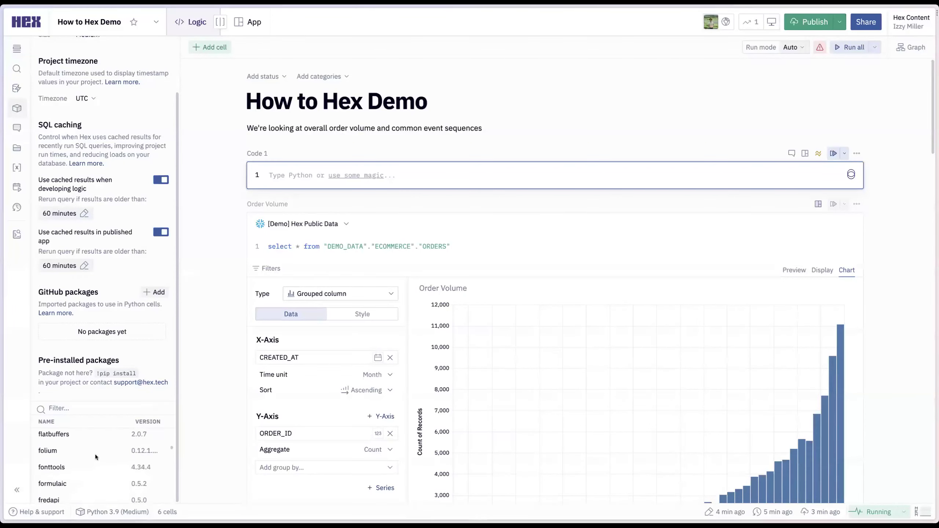
{"action": "scroll", "coordinate": [96, 457], "scroll_direction": "down", "scroll_amount": 15}
{"action": "scroll", "coordinate": [95, 455], "scroll_direction": "down", "scroll_amount": 10}
{"action": "scroll", "coordinate": [87, 481], "scroll_direction": "down", "scroll_amount": 10}
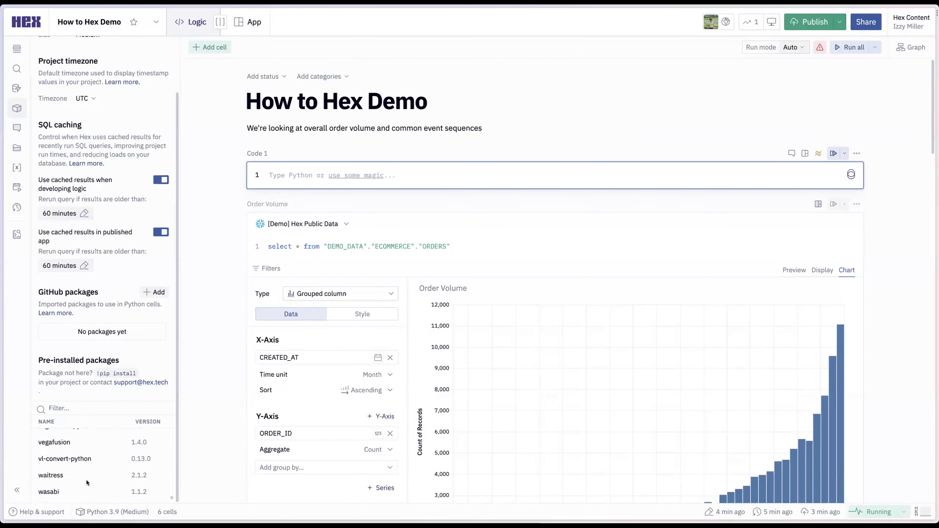
{"action": "scroll", "coordinate": [96, 455], "scroll_direction": "up", "scroll_amount": 15}
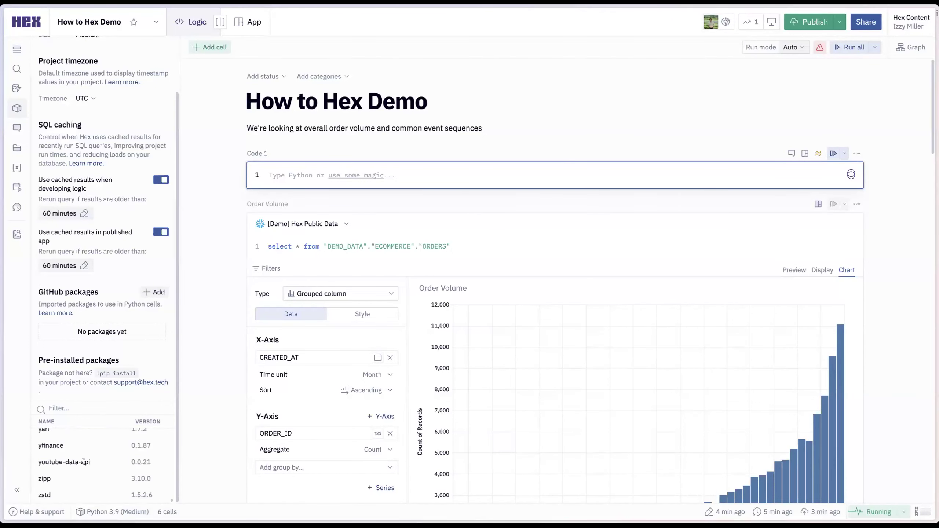
{"action": "scroll", "coordinate": [82, 457], "scroll_direction": "up", "scroll_amount": 3}
{"action": "scroll", "coordinate": [83, 459], "scroll_direction": "up", "scroll_amount": 15}
- Write "import fugue" in the empty Code 1 cell and run it
{"action": "left_click", "coordinate": [328, 175]}
{"action": "type", "text": "import fugue"}
{"action": "key", "text": "shift+Return"}
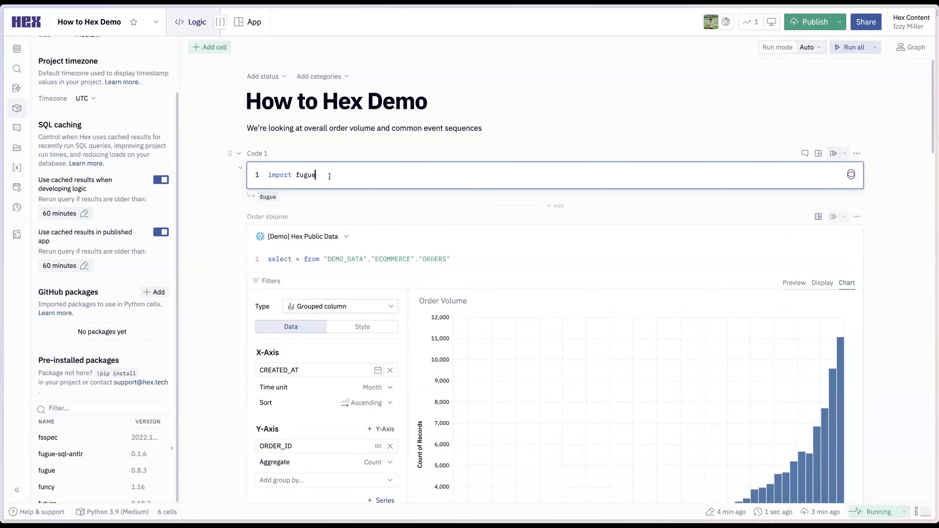
- Replace the code in the Code 1 cell with "!pip install folium" and run it
{"action": "key", "text": "super+a"}
{"action": "type", "text": "!"}
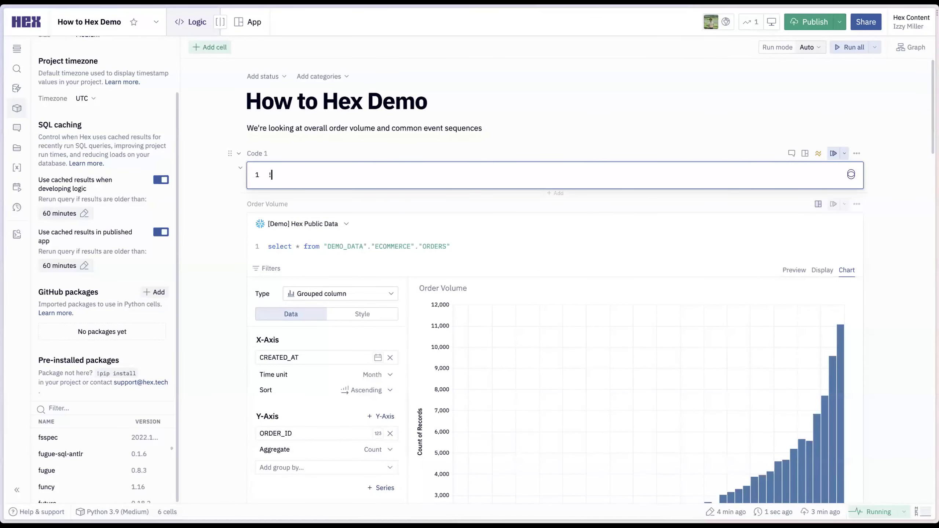
{"action": "type", "text": "pip install folium"}
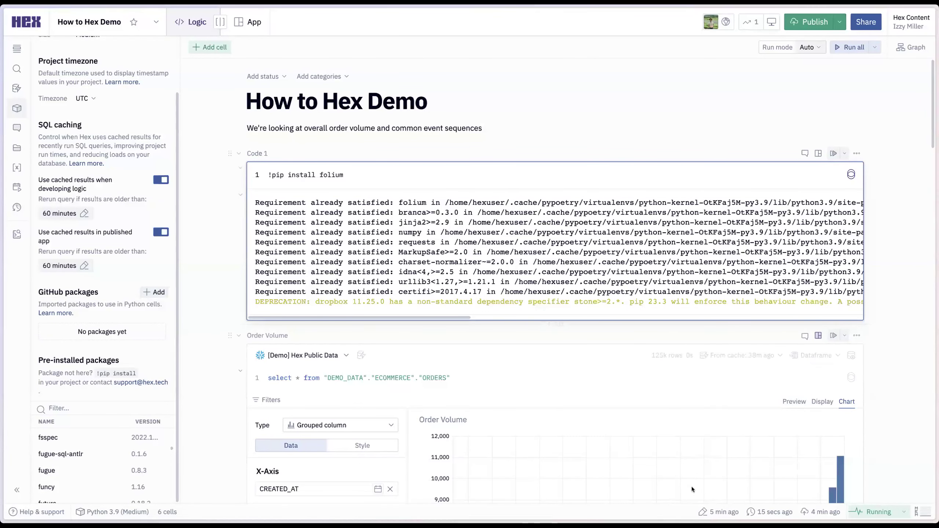
{"action": "mouse_move", "coordinate": [879, 512]}
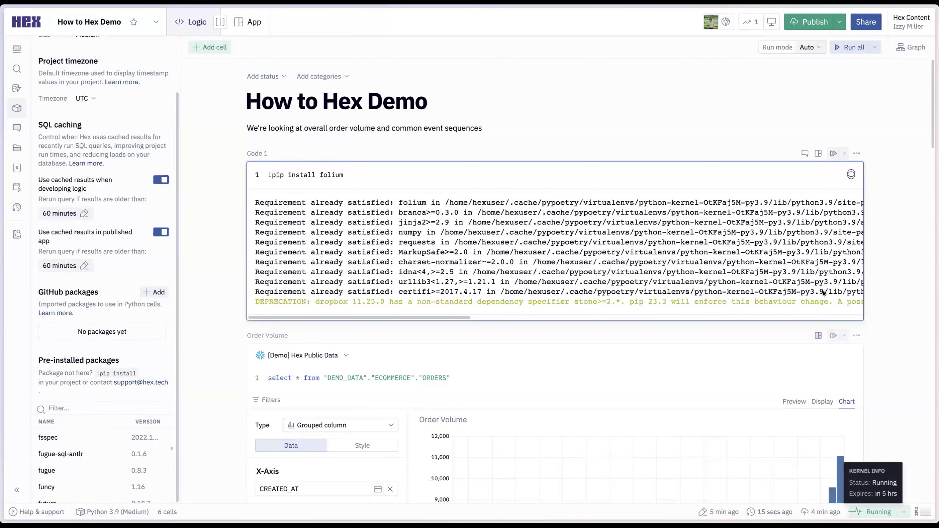
- Add an SQL cell below the event sequence table and browse its [Demo] Hex Public Data connection
{"action": "left_click", "coordinate": [551, 146]}
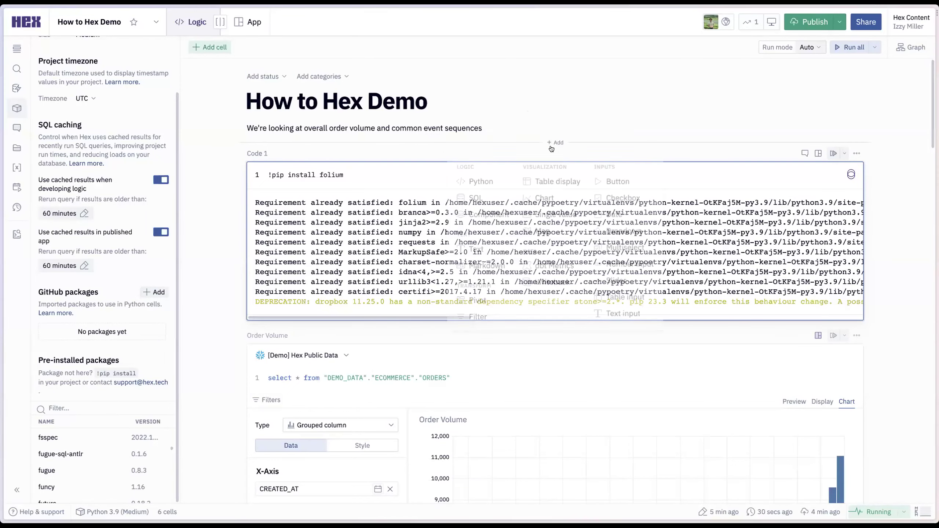
{"action": "scroll", "coordinate": [513, 159], "scroll_direction": "down", "scroll_amount": 15}
{"action": "scroll", "coordinate": [444, 296], "scroll_direction": "down", "scroll_amount": 2}
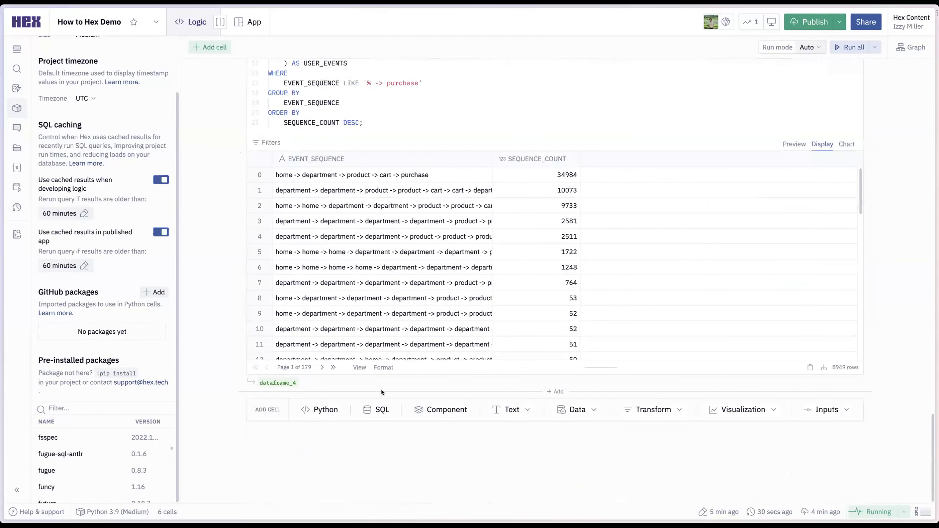
{"action": "left_click", "coordinate": [378, 409]}
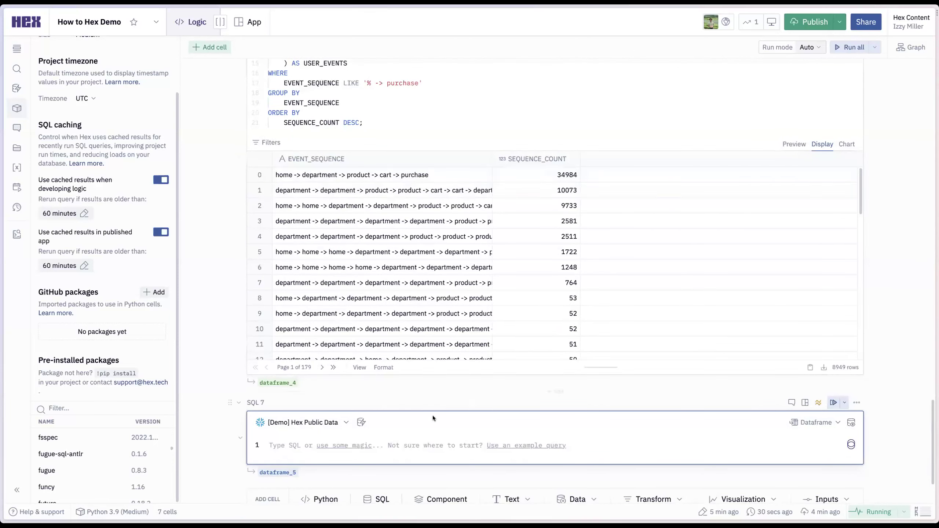
{"action": "left_click", "coordinate": [362, 422]}
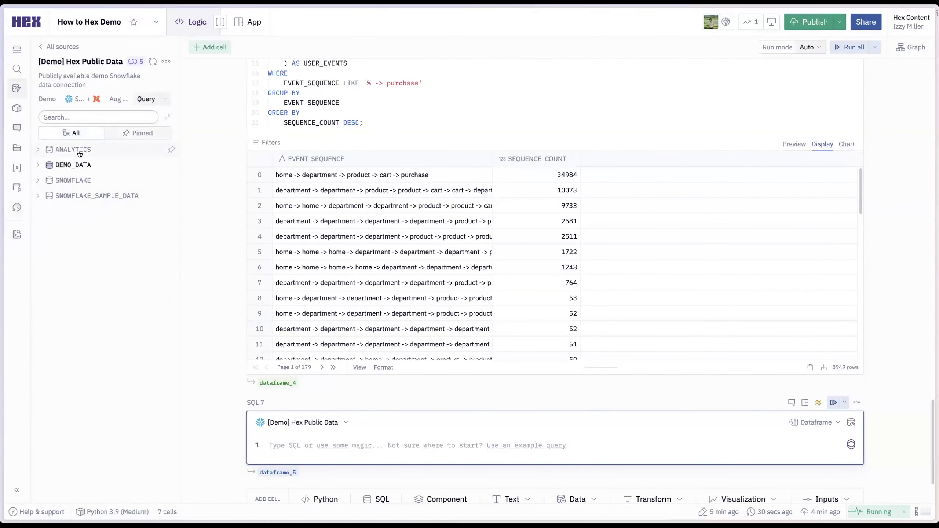
- Query the CITIBIKE_TRIPS table from the DEMOS schema of DEMO_DATA in a new SQL cell
{"action": "left_click", "coordinate": [74, 164]}
{"action": "left_click", "coordinate": [76, 199]}
{"action": "left_click", "coordinate": [77, 180]}
{"action": "left_click", "coordinate": [153, 272]}
- Set the row limit of the CITIBIKE_TRIPS query to 5000 and rerun the cell
{"action": "left_click", "coordinate": [521, 361]}
{"action": "key", "text": "BackSpace"}
{"action": "key", "text": "BackSpace"}
{"action": "key", "text": "BackSpace"}
{"action": "type", "text": "5000"}
{"action": "key", "text": "super+Return"}
- Add a map cell using dataframe_6 below the CITIBIKE_TRIPS query
{"action": "scroll", "coordinate": [515, 278], "scroll_direction": "down", "scroll_amount": 7}
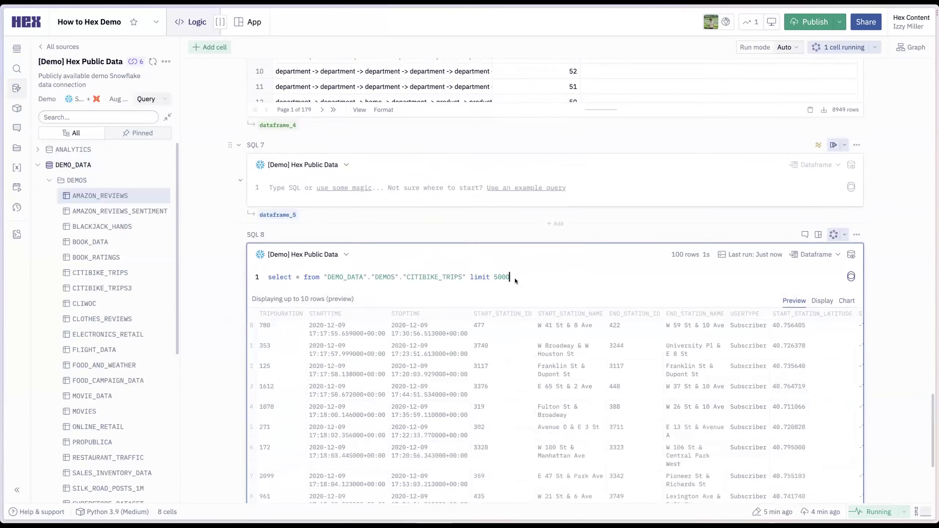
{"action": "mouse_move", "coordinate": [731, 414]}
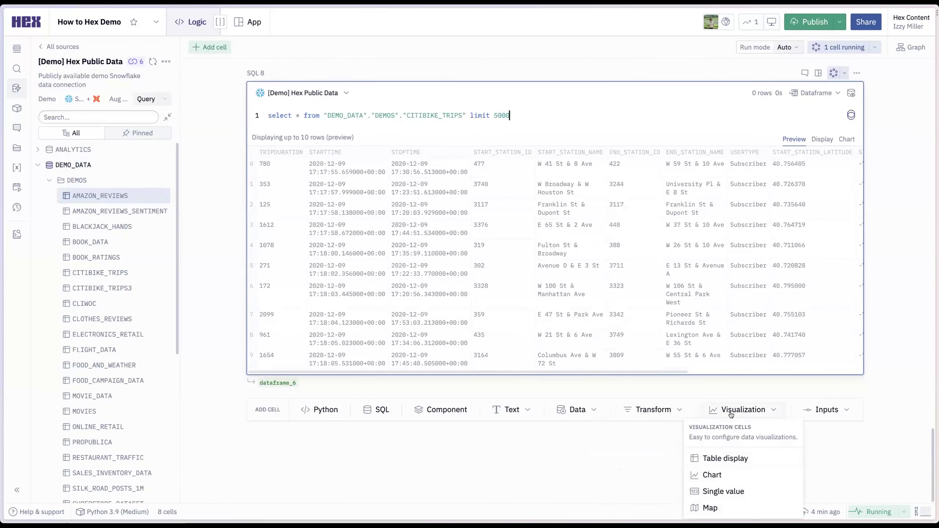
{"action": "left_click", "coordinate": [743, 409]}
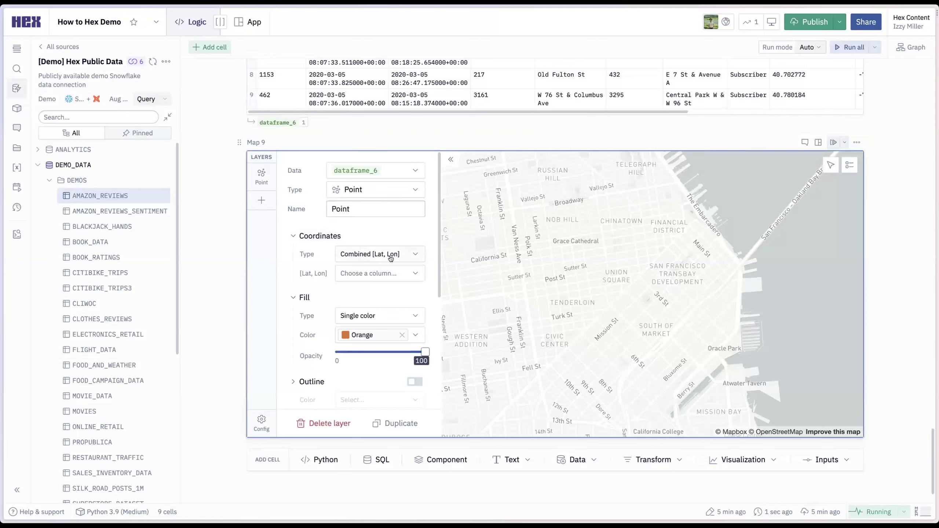
- Set the map's coordinates to Lat and Lon type, using START_STATION_LATITUDE and START_STATION_LONGITUDE
{"action": "left_click", "coordinate": [388, 255]}
{"action": "left_click", "coordinate": [387, 272]}
{"action": "left_click", "coordinate": [386, 273]}
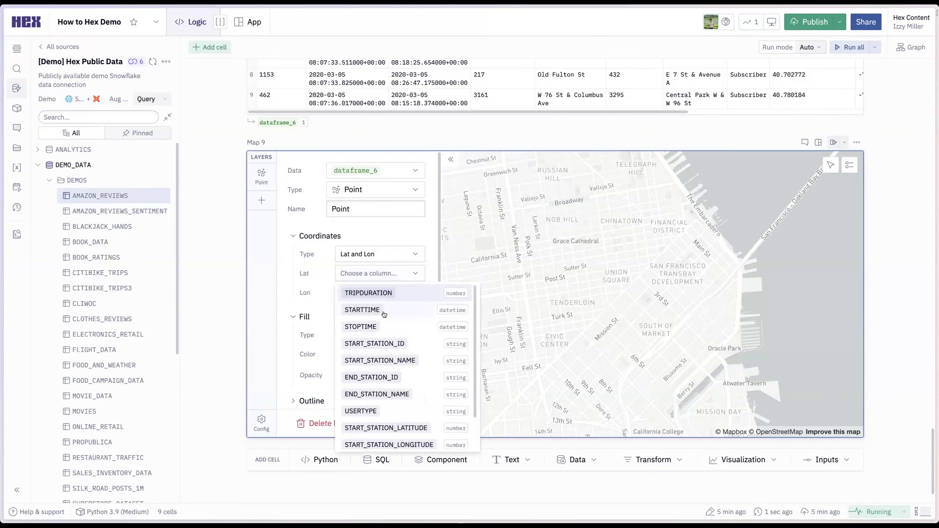
{"action": "left_click", "coordinate": [390, 428]}
{"action": "left_click", "coordinate": [384, 293]}
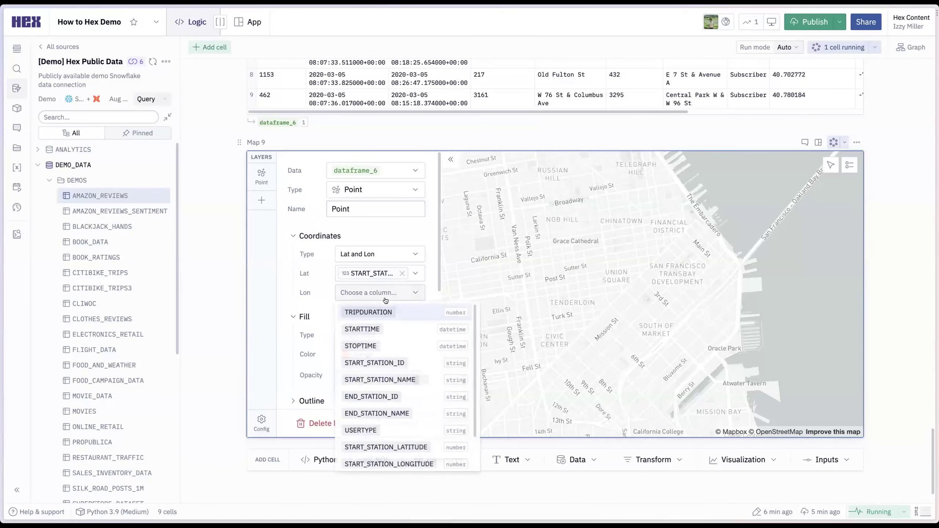
{"action": "left_click", "coordinate": [411, 465]}
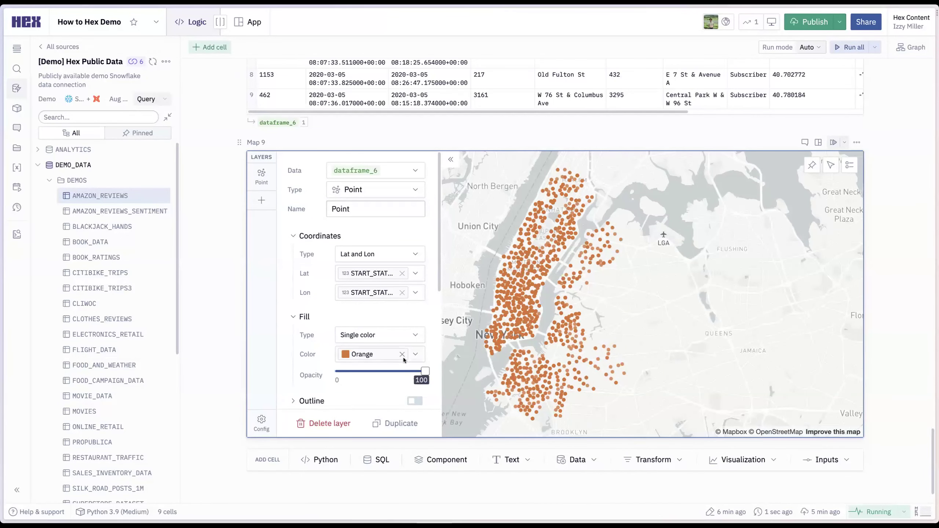
- Add TRIPDURATION, STARTTIME and STOPTIME as tooltip fields of the map's point layer
{"action": "scroll", "coordinate": [370, 370], "scroll_direction": "down", "scroll_amount": 6}
{"action": "left_click", "coordinate": [361, 381]}
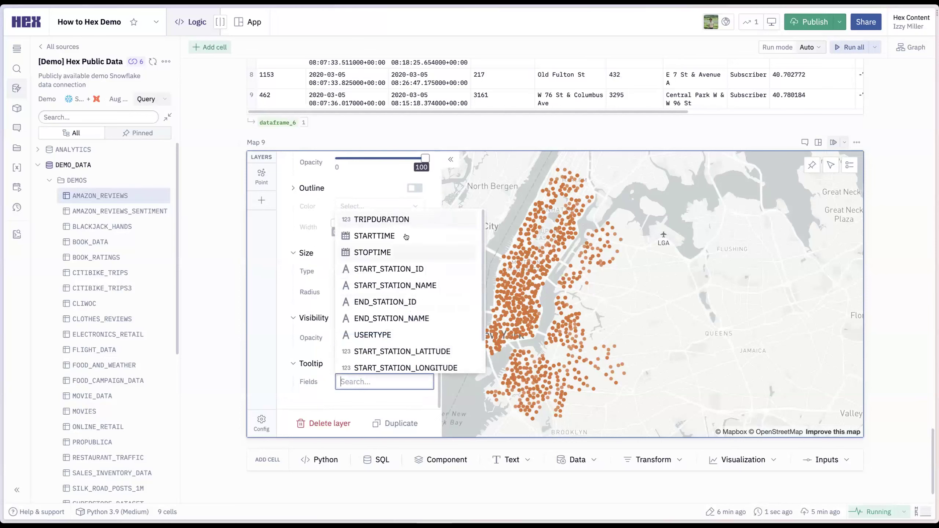
{"action": "left_click", "coordinate": [408, 224]}
{"action": "left_click", "coordinate": [374, 236]}
{"action": "left_click", "coordinate": [373, 253]}
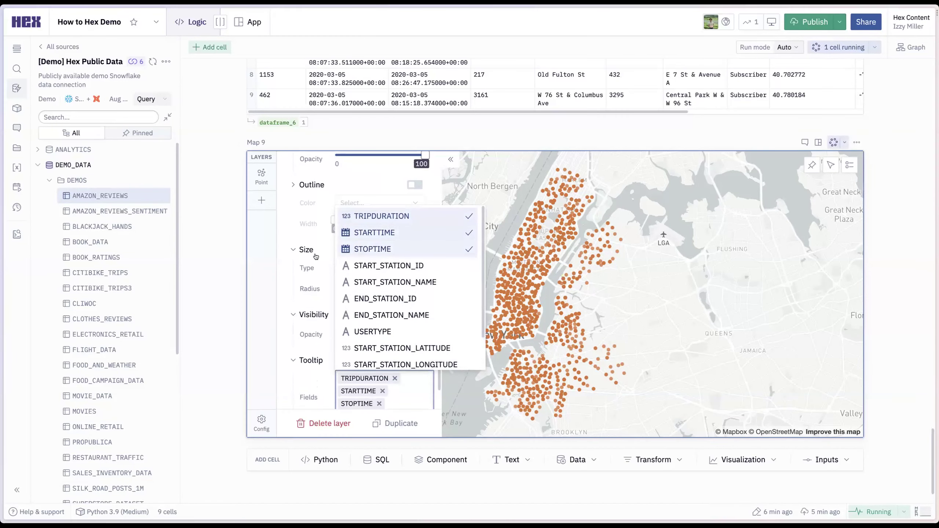
{"action": "left_click", "coordinate": [309, 239]}
- Size the map points based on data, using the TRIPDURATION column
{"action": "left_click", "coordinate": [376, 271]}
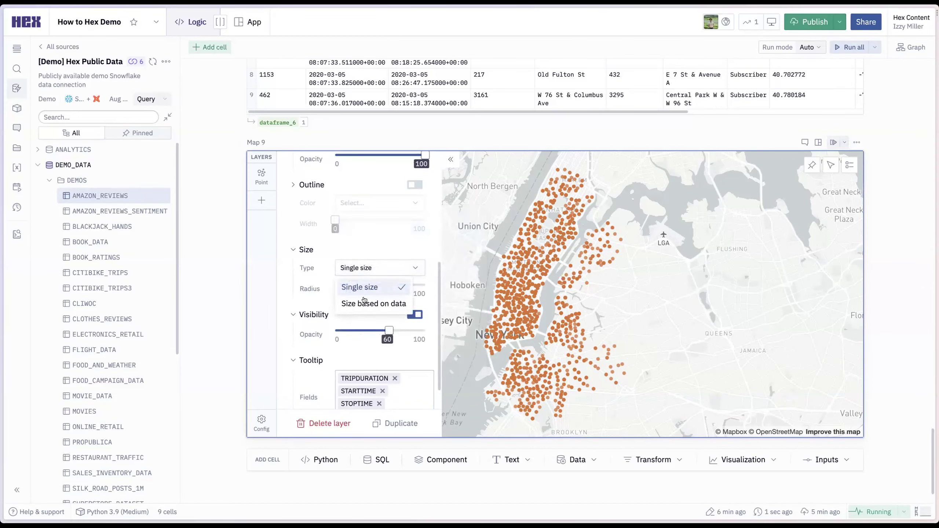
{"action": "left_click", "coordinate": [366, 304]}
{"action": "left_click", "coordinate": [367, 287]}
{"action": "left_click", "coordinate": [369, 307]}
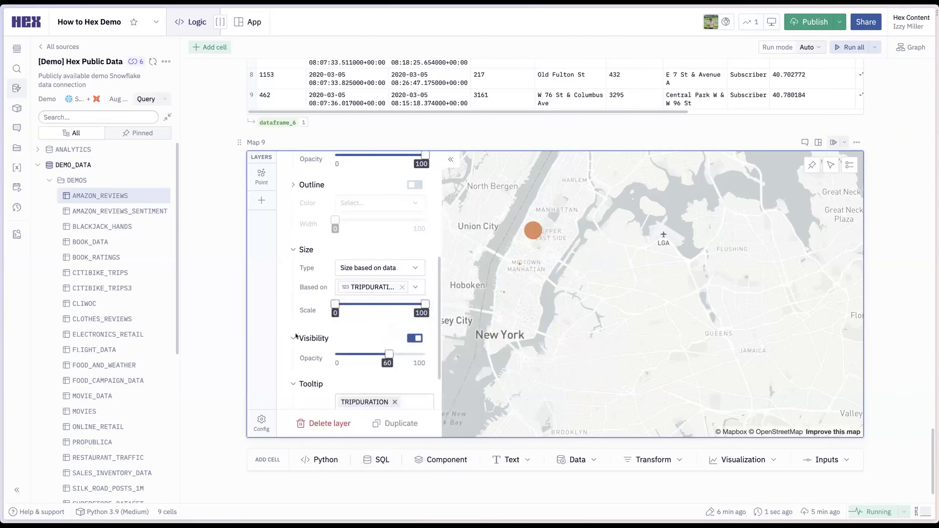
- Color the map points based on data, using the USERTYPE column
{"action": "scroll", "coordinate": [310, 252], "scroll_direction": "up", "scroll_amount": 3}
{"action": "scroll", "coordinate": [310, 252], "scroll_direction": "up", "scroll_amount": 2}
{"action": "left_click", "coordinate": [373, 239]}
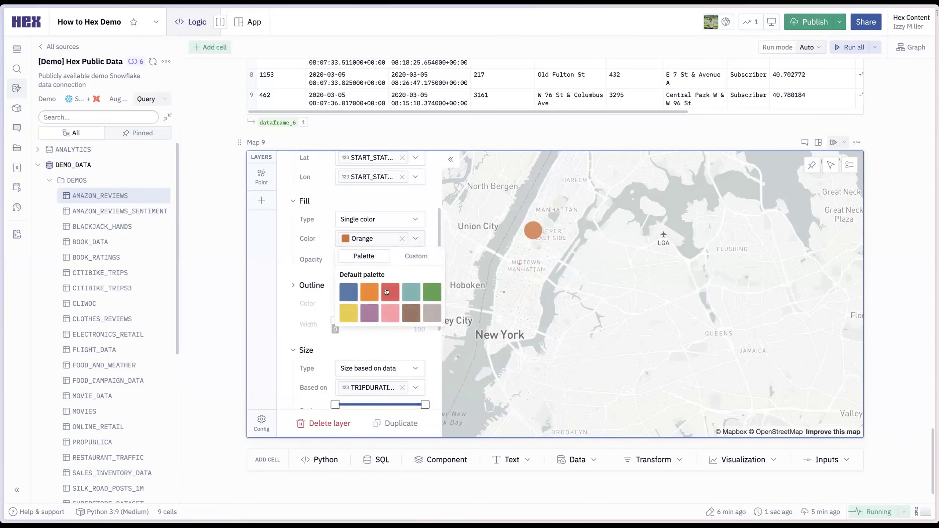
{"action": "left_click", "coordinate": [377, 219]}
{"action": "left_click", "coordinate": [377, 255]}
{"action": "left_click", "coordinate": [402, 238]}
{"action": "left_click", "coordinate": [370, 333]}
- Raise the minimum of the point size scale to 17 and inspect the largest point's tooltip on the map
{"action": "scroll", "coordinate": [346, 370], "scroll_direction": "down", "scroll_amount": 1}
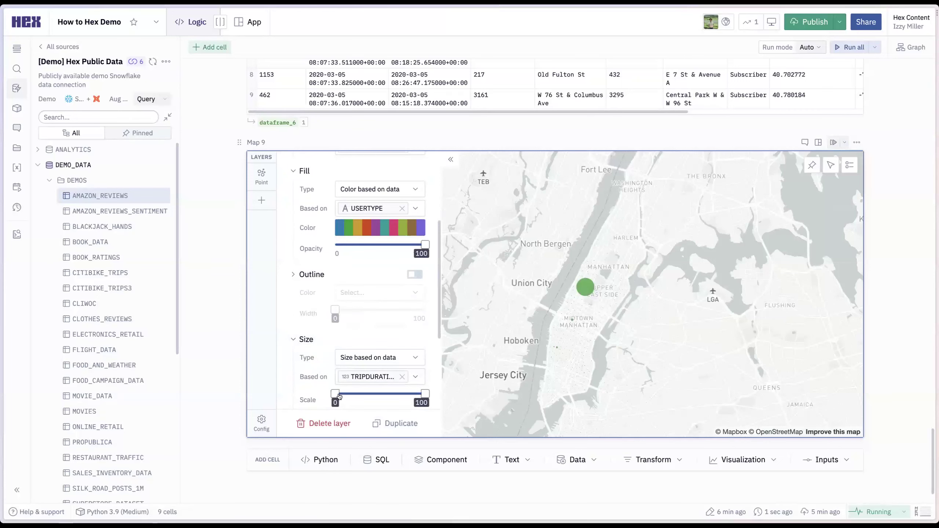
{"action": "left_click_drag", "start_coordinate": [346, 395], "coordinate": [350, 395]}
{"action": "mouse_move", "coordinate": [590, 307]}
{"action": "scroll", "coordinate": [592, 305], "scroll_direction": "up", "scroll_amount": 5}
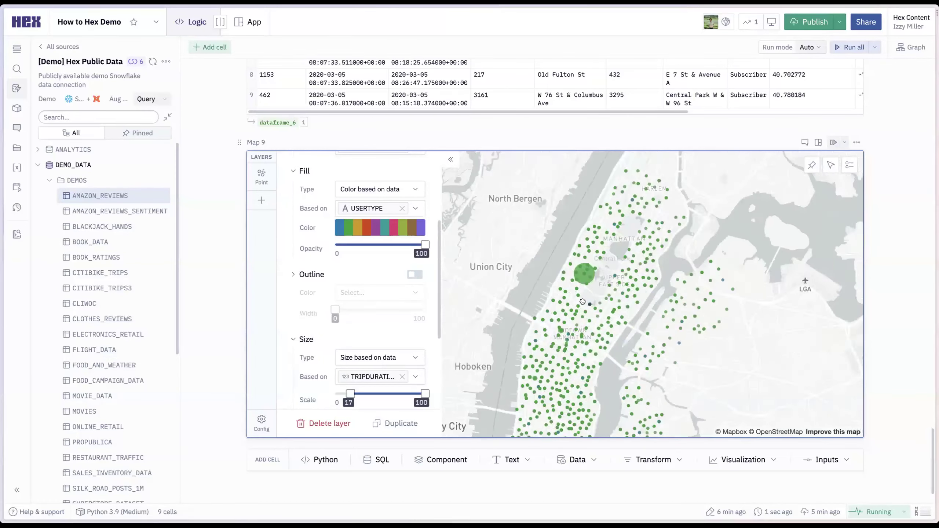
{"action": "mouse_move", "coordinate": [591, 264]}
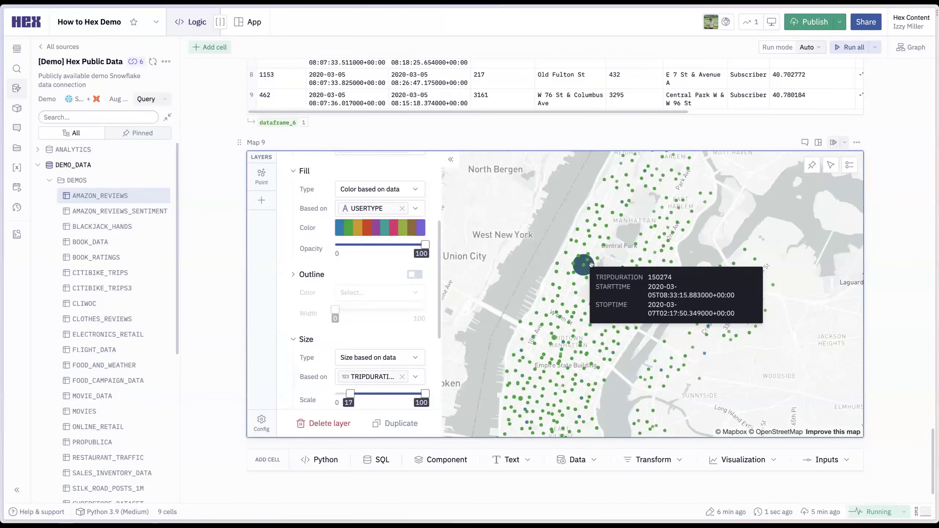
{"action": "scroll", "coordinate": [591, 264], "scroll_direction": "down", "scroll_amount": 6}
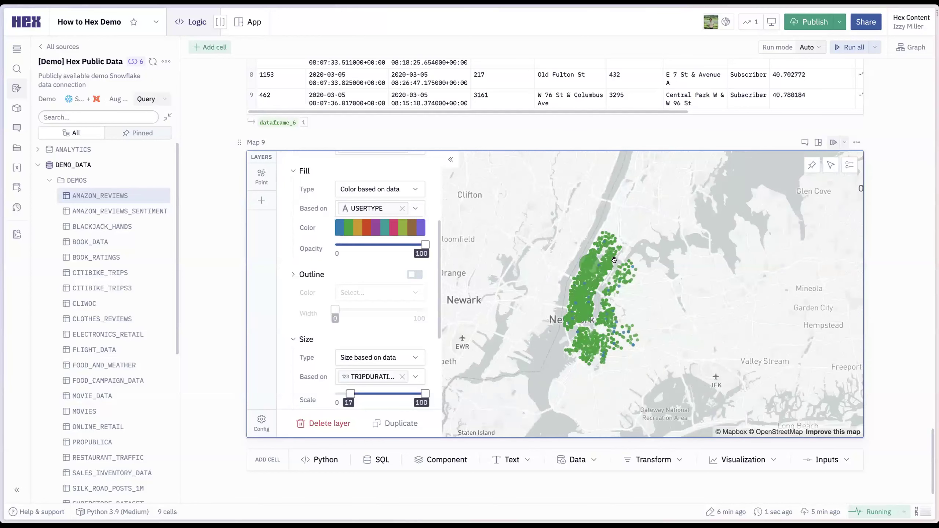
- Change the map layer's type from Point to Heatmap
{"action": "scroll", "coordinate": [362, 311], "scroll_direction": "up", "scroll_amount": 4}
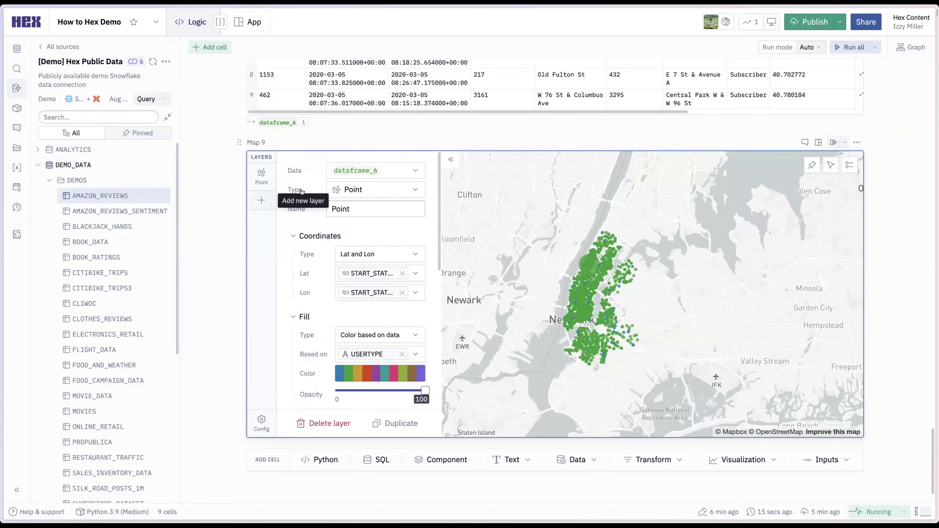
{"action": "left_click", "coordinate": [364, 191]}
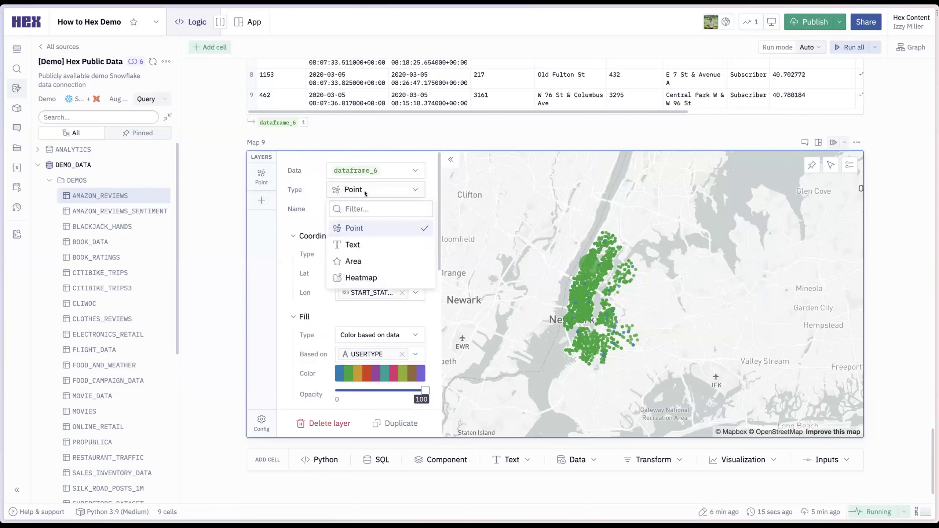
{"action": "left_click", "coordinate": [375, 282]}
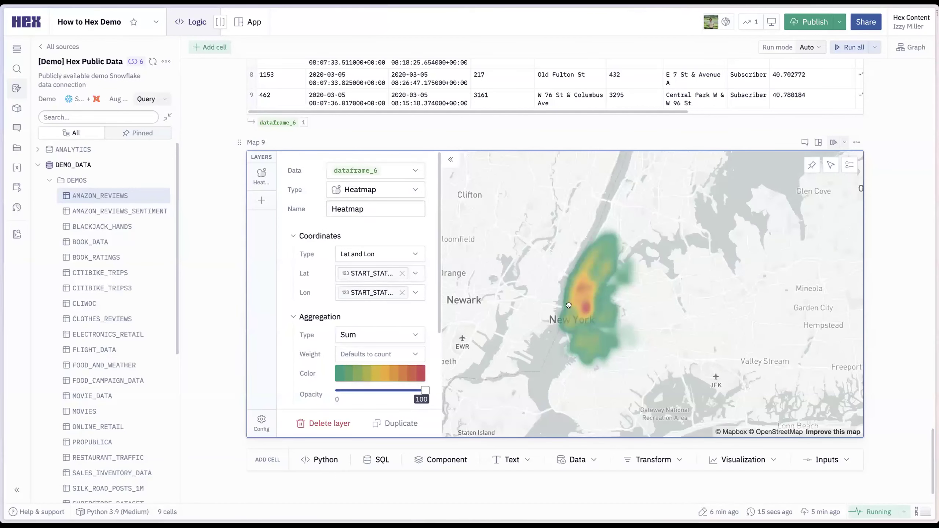
{"action": "left_click", "coordinate": [344, 193]}
{"action": "key", "text": "Escape"}
- Open hex.tech/use-cases in a new browser tab and look through the use cases down to Data Visualization
{"action": "key", "text": "super+t"}
{"action": "type", "text": "hex.tech/use"}
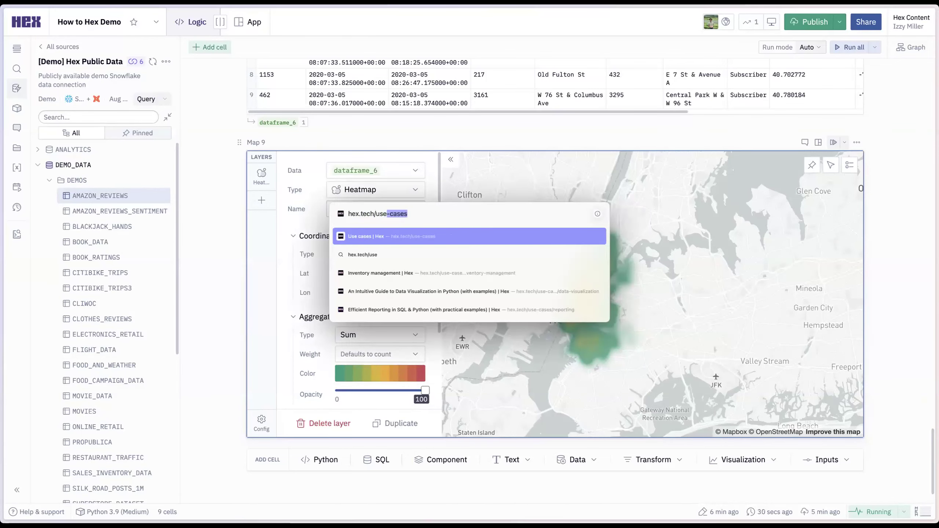
{"action": "key", "text": "Return"}
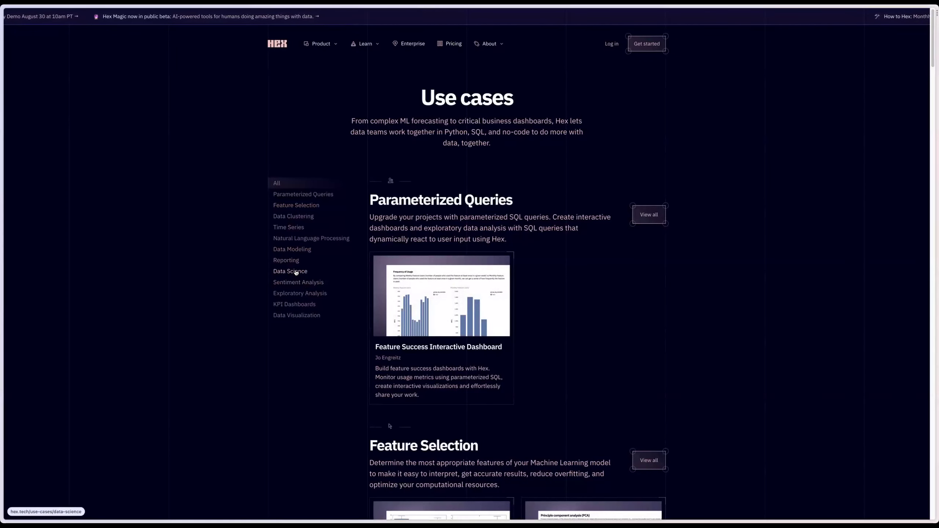
{"action": "scroll", "coordinate": [349, 395], "scroll_direction": "down", "scroll_amount": 10}
{"action": "scroll", "coordinate": [349, 396], "scroll_direction": "down", "scroll_amount": 8}
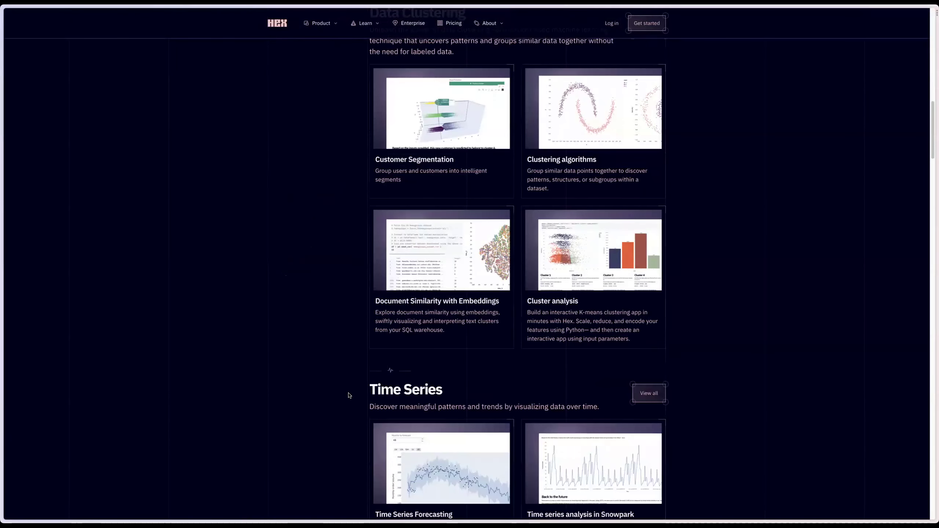
{"action": "scroll", "coordinate": [358, 350], "scroll_direction": "down", "scroll_amount": 20}
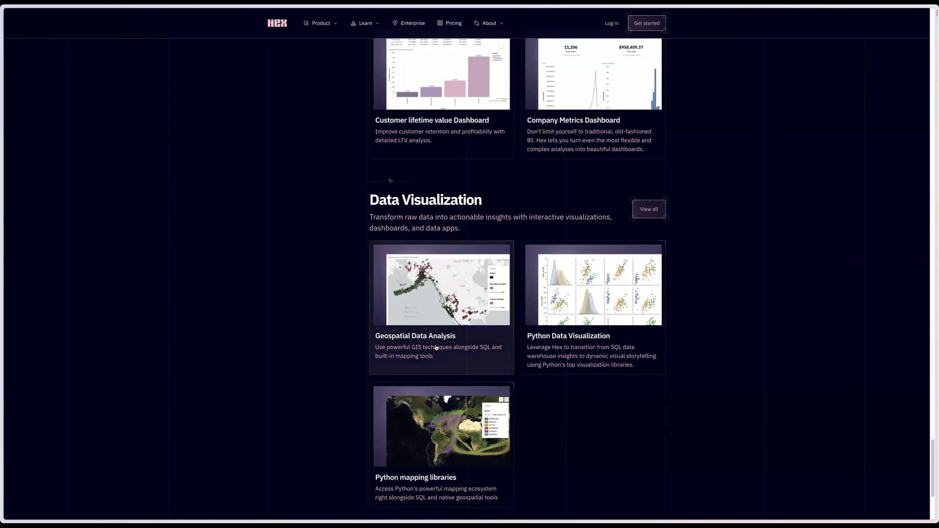
- Open the Geospatial Data Analysis use case and look over its live demo section
{"action": "left_click", "coordinate": [465, 350]}
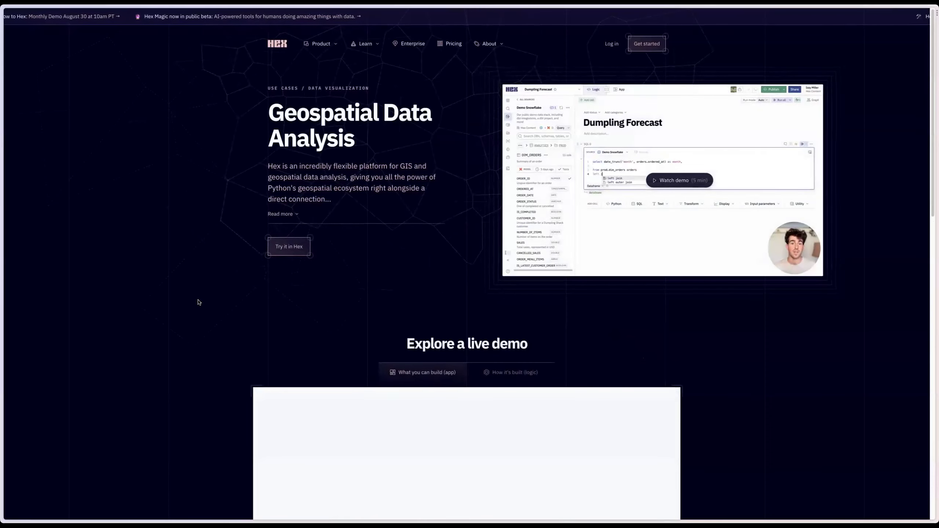
{"action": "scroll", "coordinate": [198, 302], "scroll_direction": "down", "scroll_amount": 8}
{"action": "scroll", "coordinate": [199, 303], "scroll_direction": "up", "scroll_amount": 3}
{"action": "scroll", "coordinate": [199, 302], "scroll_direction": "down", "scroll_amount": 1}
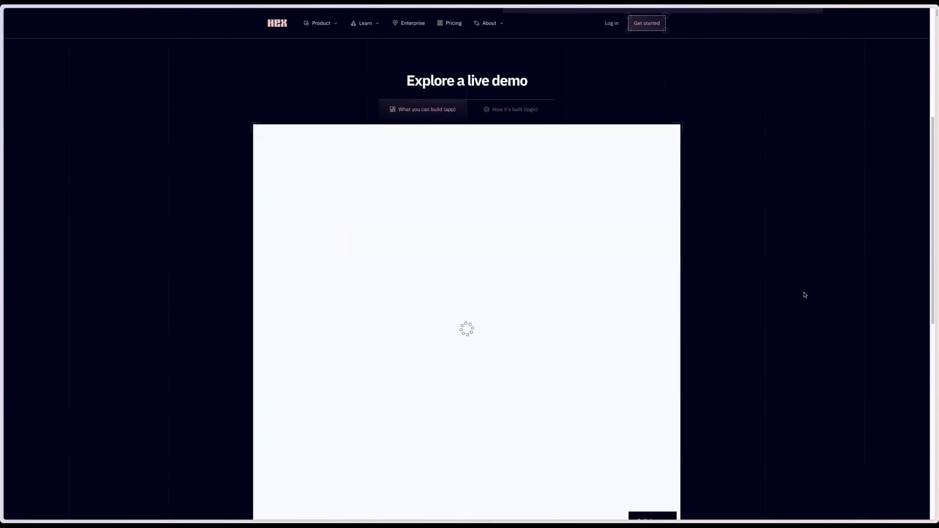
{"action": "scroll", "coordinate": [806, 295], "scroll_direction": "up", "scroll_amount": 7}
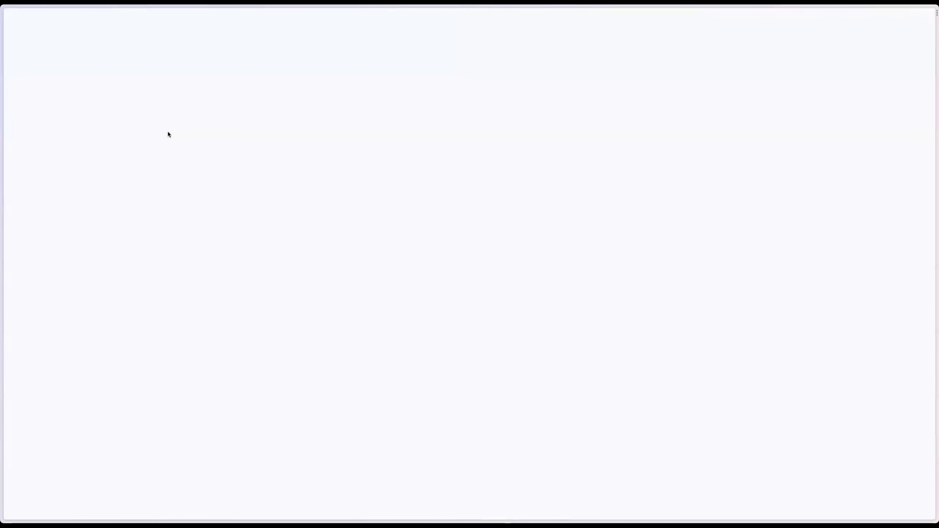
- Return from the published How to Hex Demo app to its logic editor and review the Order Volume cell
{"action": "mouse_move", "coordinate": [428, 236]}
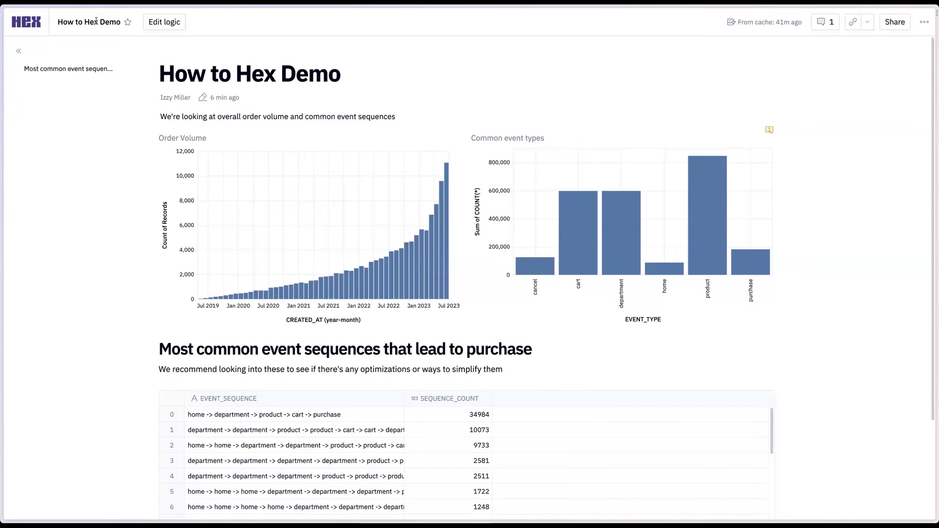
{"action": "left_click", "coordinate": [158, 23]}
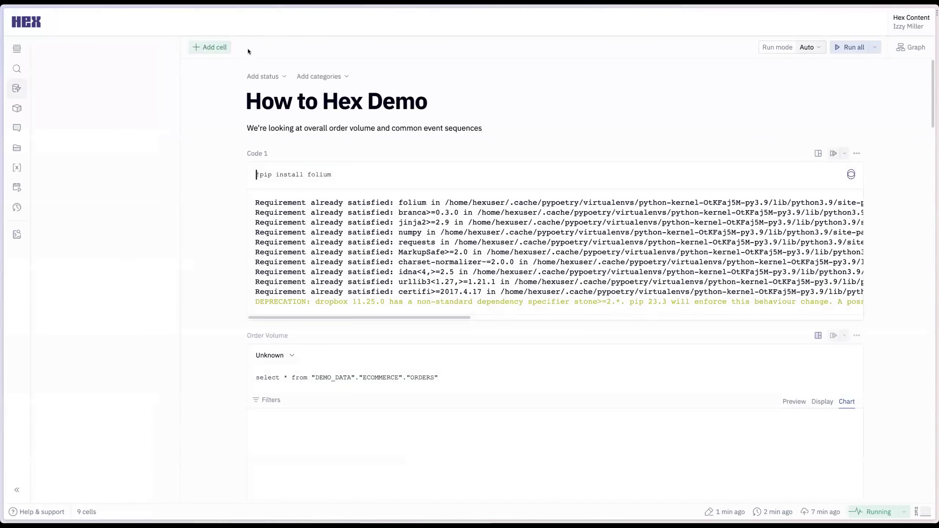
{"action": "scroll", "coordinate": [323, 242], "scroll_direction": "down", "scroll_amount": 2}
{"action": "scroll", "coordinate": [323, 243], "scroll_direction": "down", "scroll_amount": 5}
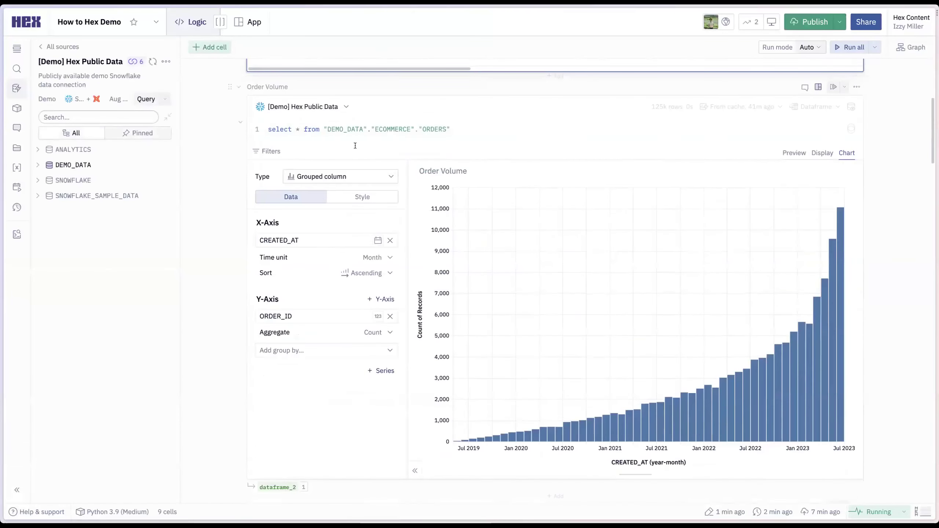
- Add a dropdown input cell below the Order Volume chart with Shipped as its selected order status
{"action": "left_click", "coordinate": [555, 76]}
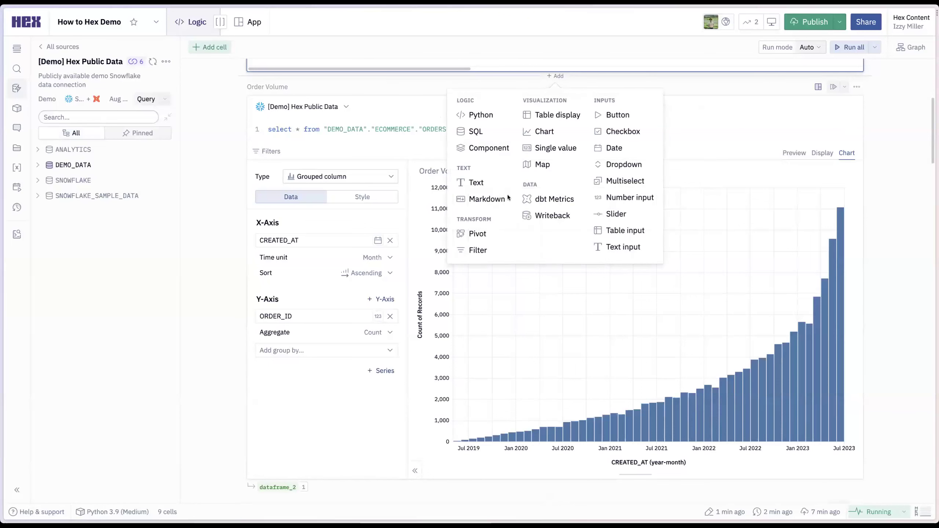
{"action": "left_click", "coordinate": [238, 155]}
{"action": "scroll", "coordinate": [259, 259], "scroll_direction": "down", "scroll_amount": 3}
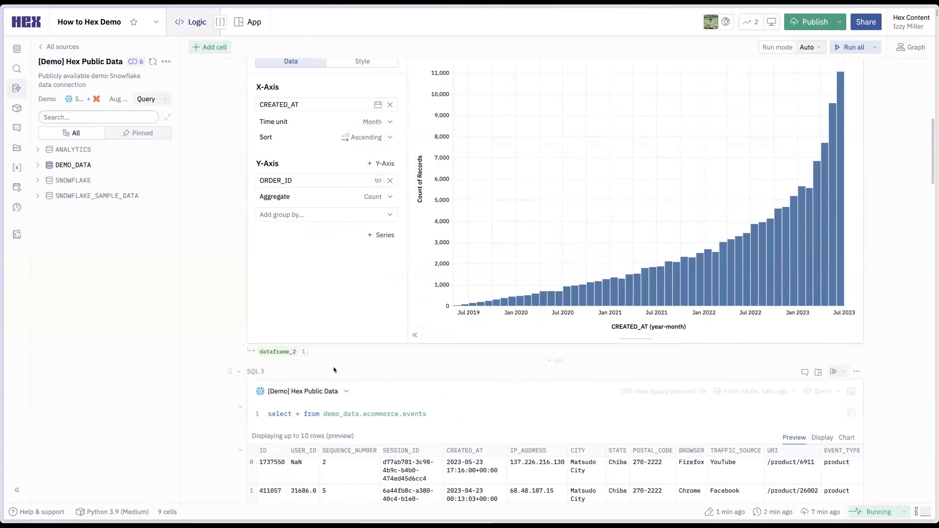
{"action": "left_click", "coordinate": [555, 360]}
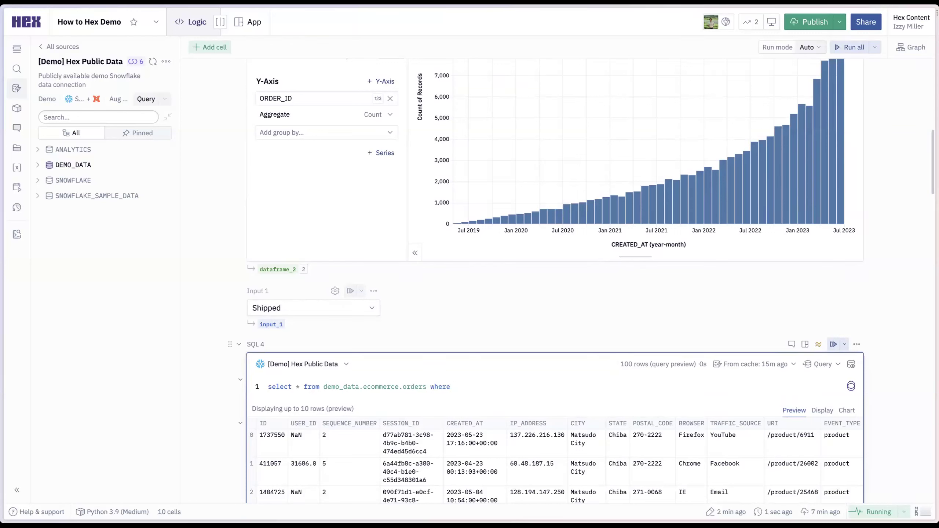
- Filter the ecommerce.orders query with status = {{input_1}} and rename the dropdown's output variable to status_input
{"action": "type", "text": "status = {{inpu"}
{"action": "key", "text": "Tab"}
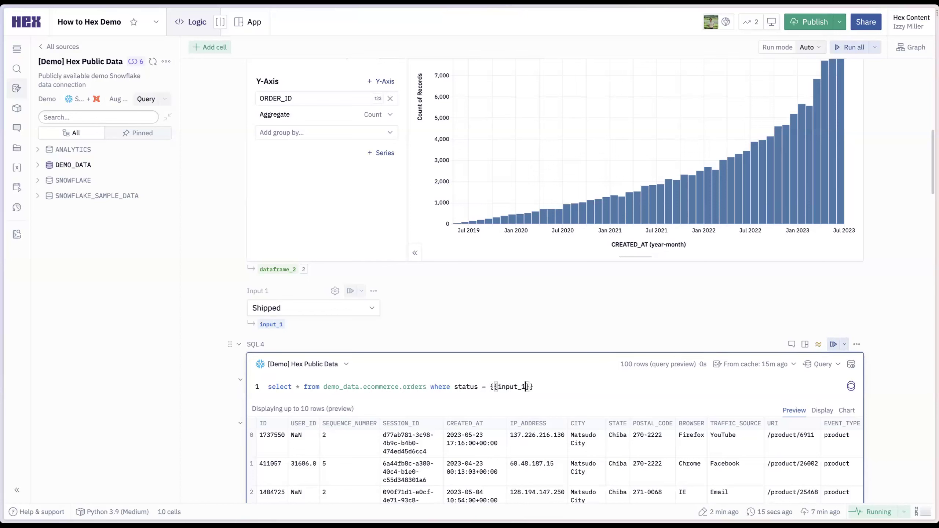
{"action": "left_click", "coordinate": [268, 322]}
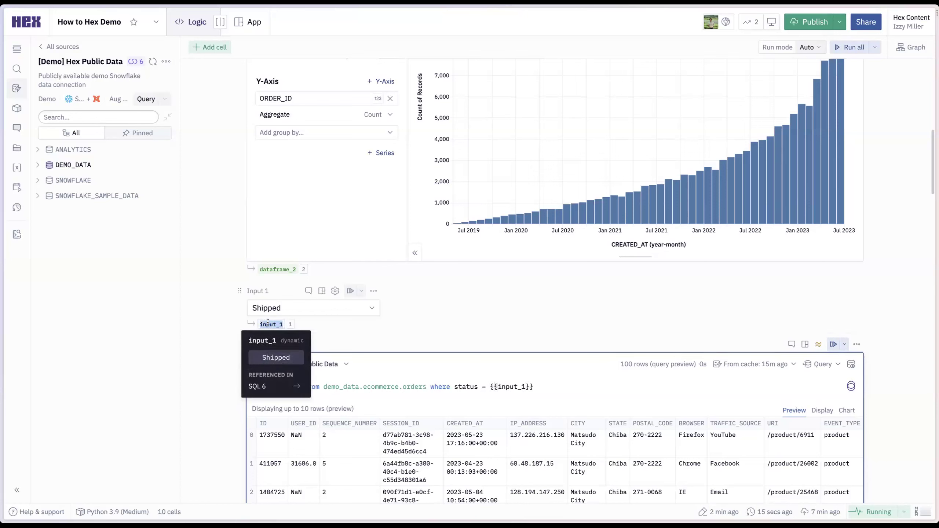
{"action": "type", "text": "status_input"}
{"action": "key", "text": "Return"}
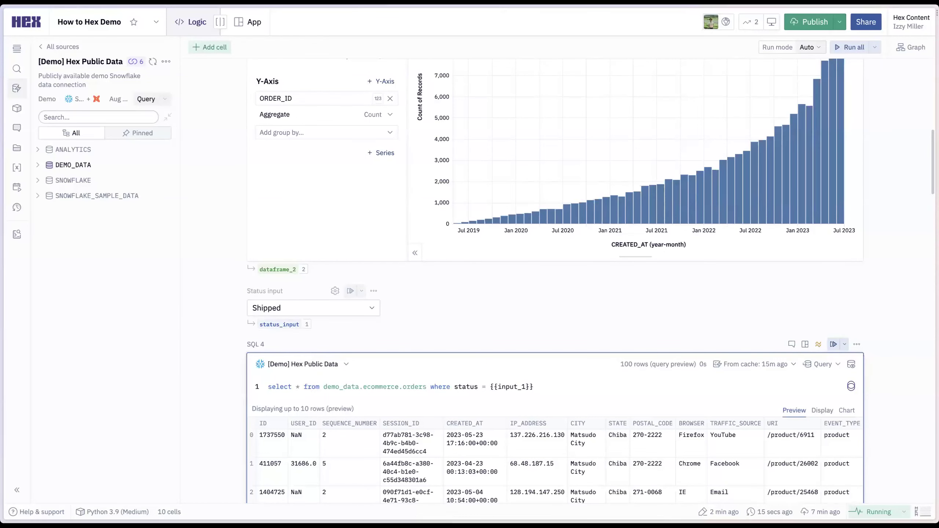
- Add the Status input and the SQL 4 orders query cell to the app
{"action": "scroll", "coordinate": [465, 275], "scroll_direction": "down", "scroll_amount": 3}
{"action": "mouse_move", "coordinate": [517, 255]}
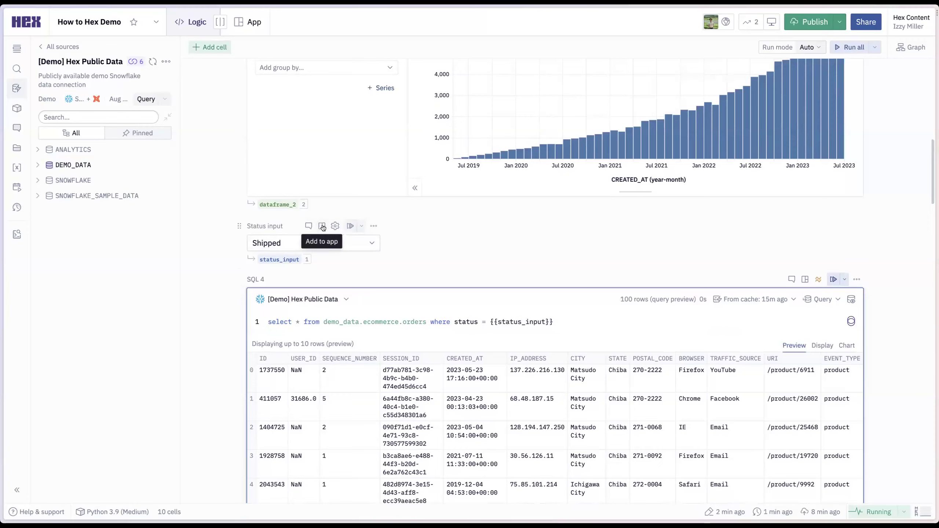
{"action": "left_click", "coordinate": [322, 163]}
{"action": "scroll", "coordinate": [761, 218], "scroll_direction": "down", "scroll_amount": 1}
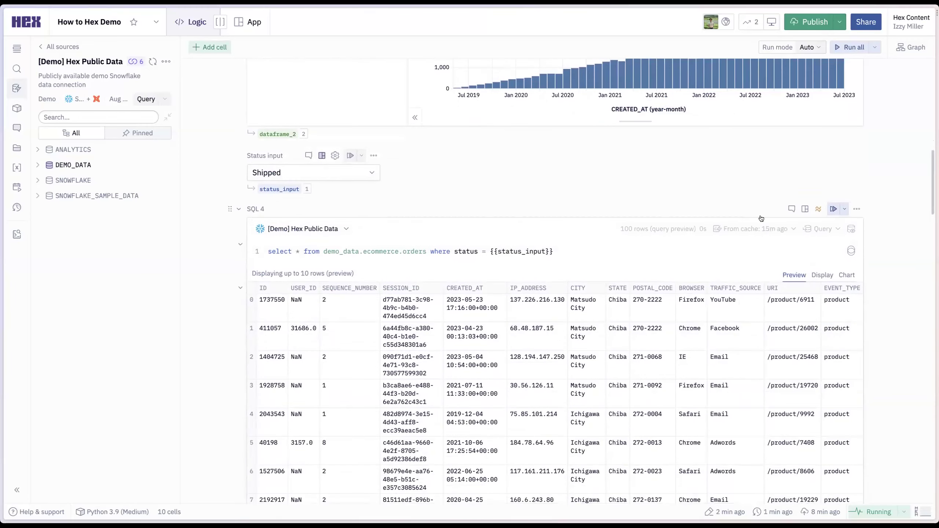
{"action": "scroll", "coordinate": [761, 219], "scroll_direction": "down", "scroll_amount": 3}
- Set the Status input to Returned and run the orders query on that status
{"action": "left_click", "coordinate": [413, 133]}
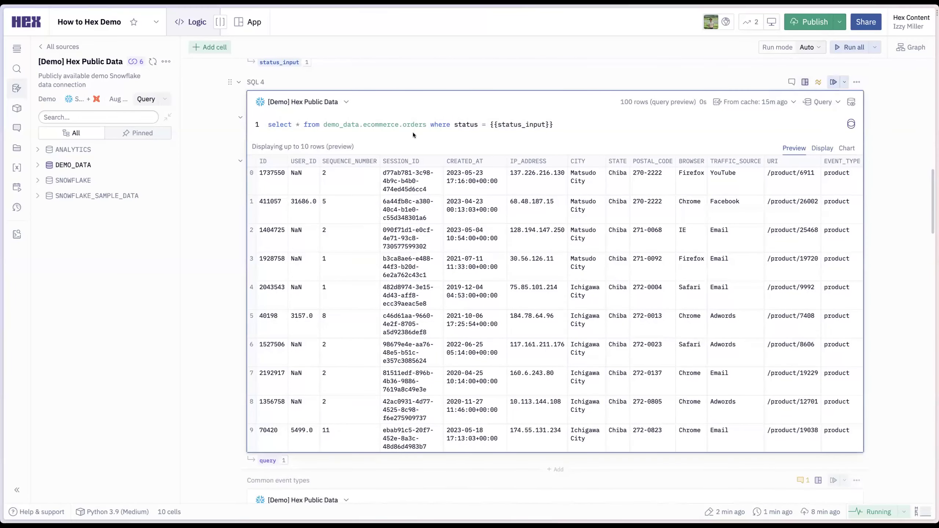
{"action": "scroll", "coordinate": [388, 115], "scroll_direction": "up", "scroll_amount": 3}
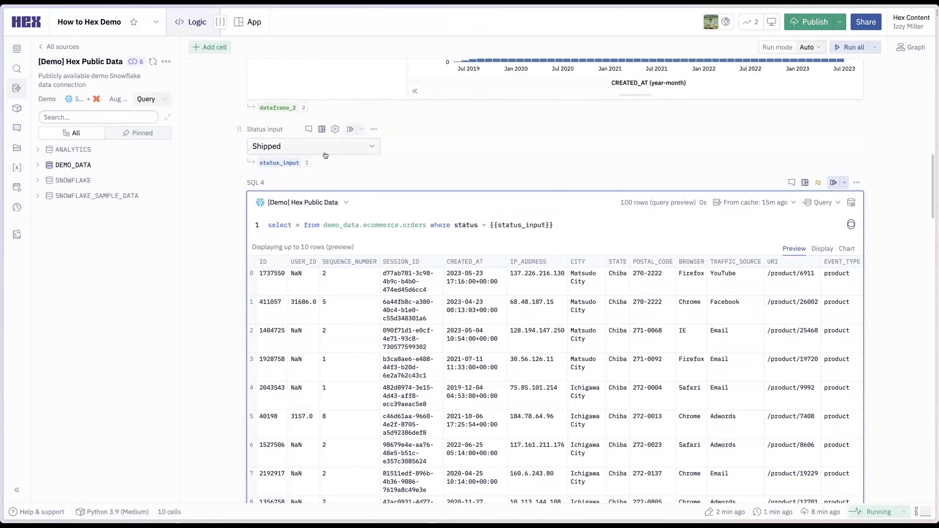
{"action": "left_click", "coordinate": [355, 148]}
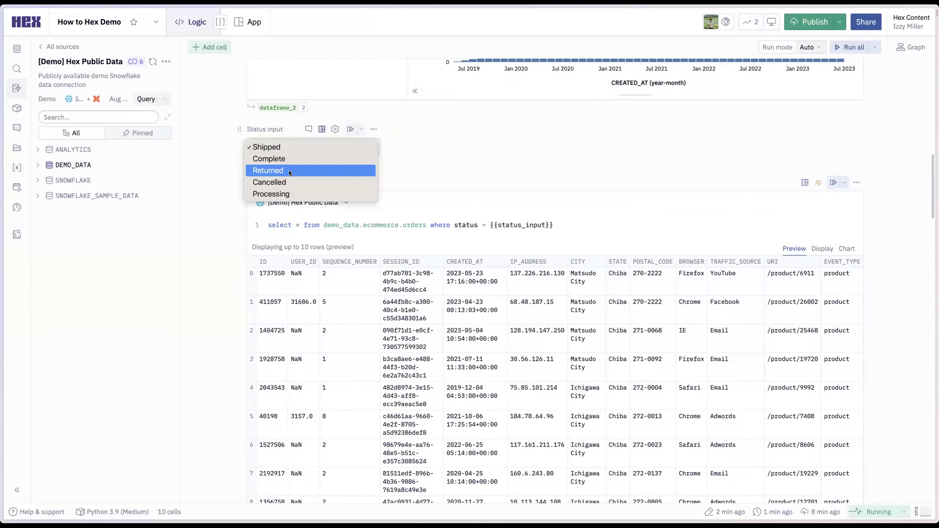
{"action": "left_click", "coordinate": [277, 173]}
- Write "Link to Status dashboard CANCELLATIONS" in a text cell below the Status input and link the word CANCELLATIONS to dashboard_url
{"action": "type", "text": "Link to Status dashboard CANCELLATIONS"}
{"action": "double_click", "coordinate": [373, 183]}
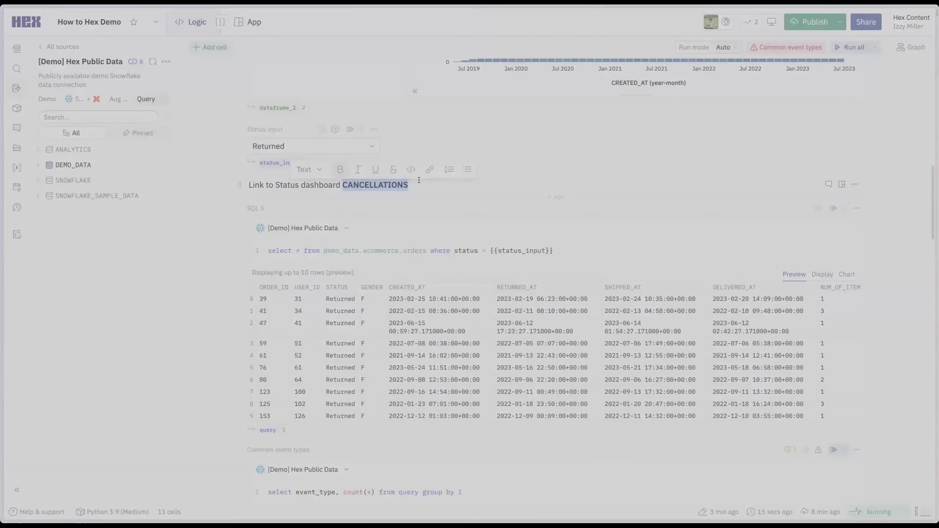
{"action": "key", "text": "super+k"}
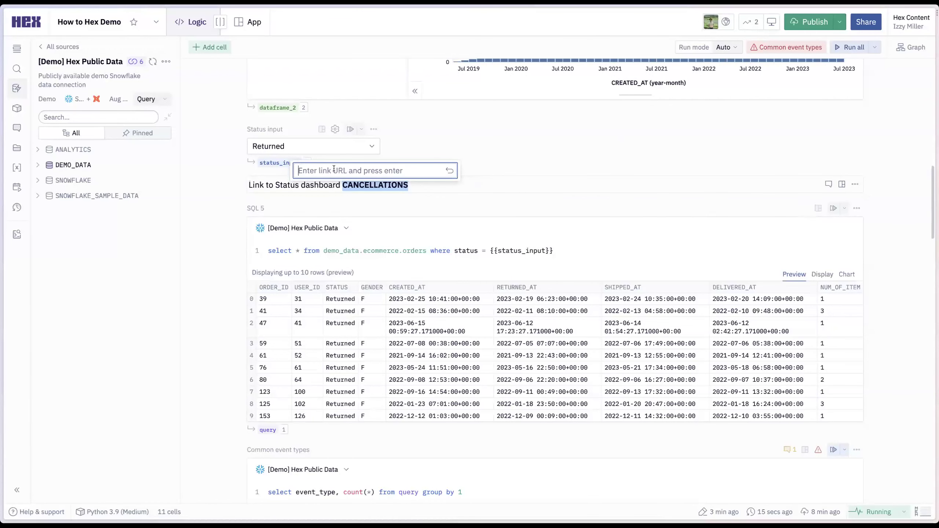
{"action": "type", "text": "aasdasdas"}
{"action": "key", "text": "super+a"}
{"action": "type", "text": "dashboard_url"}
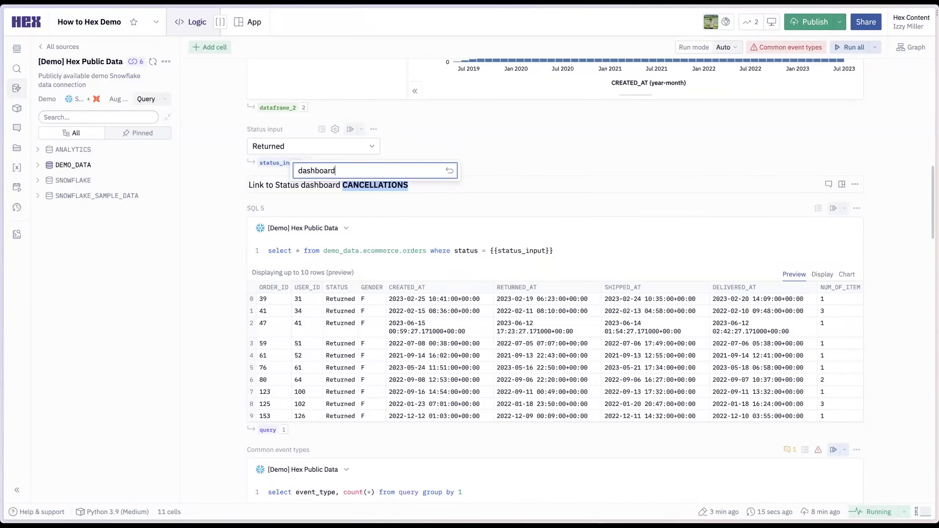